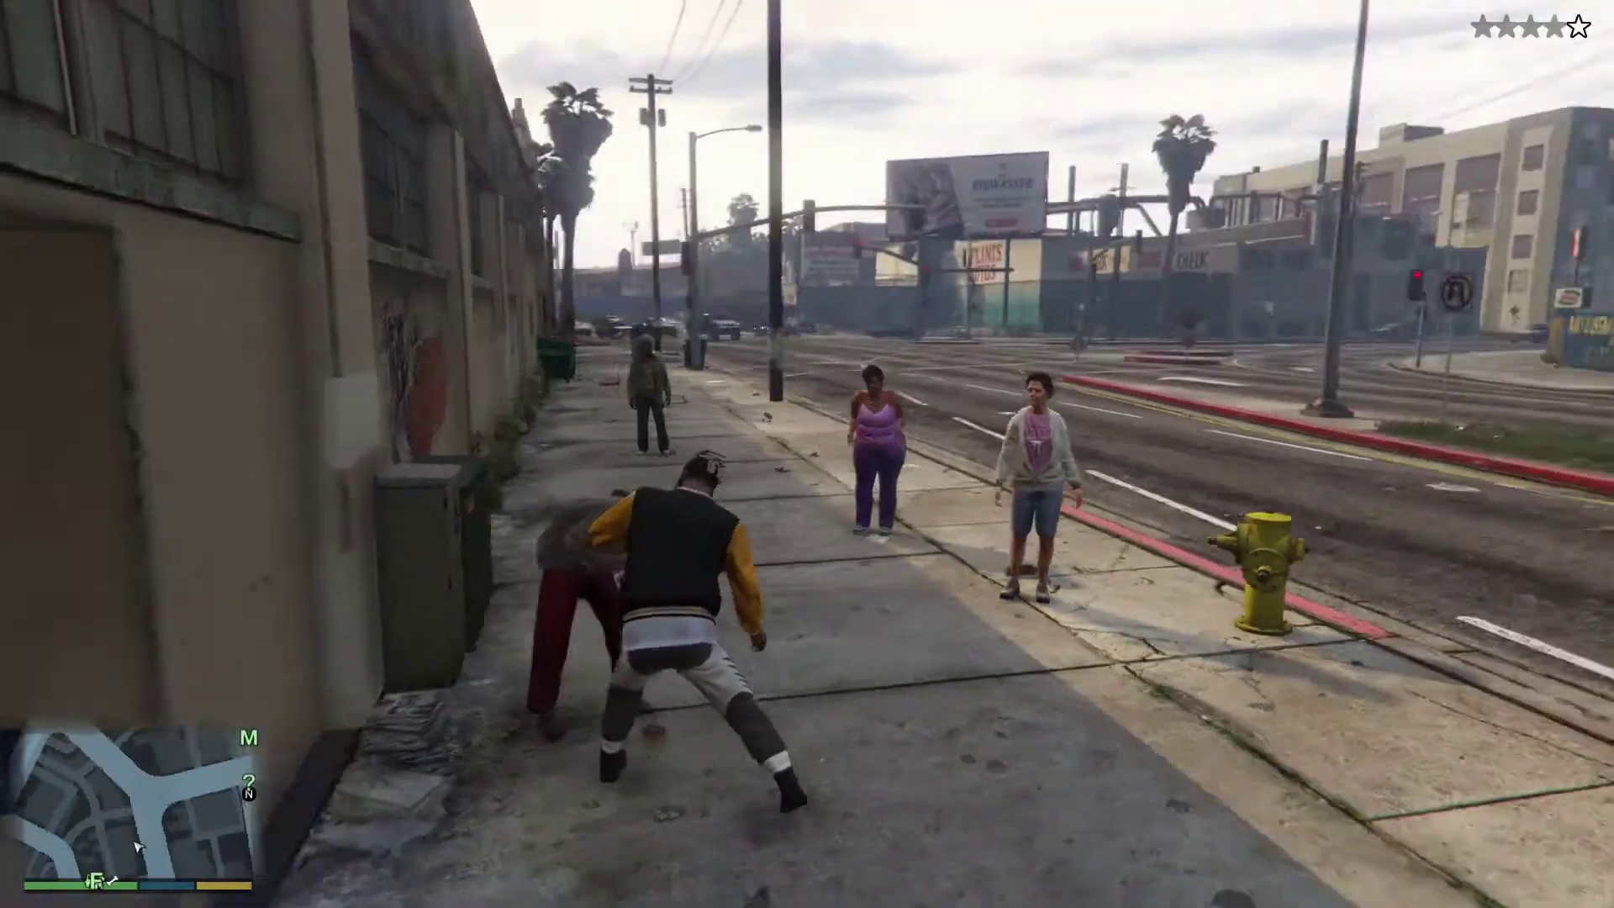
key("r")
key("r")
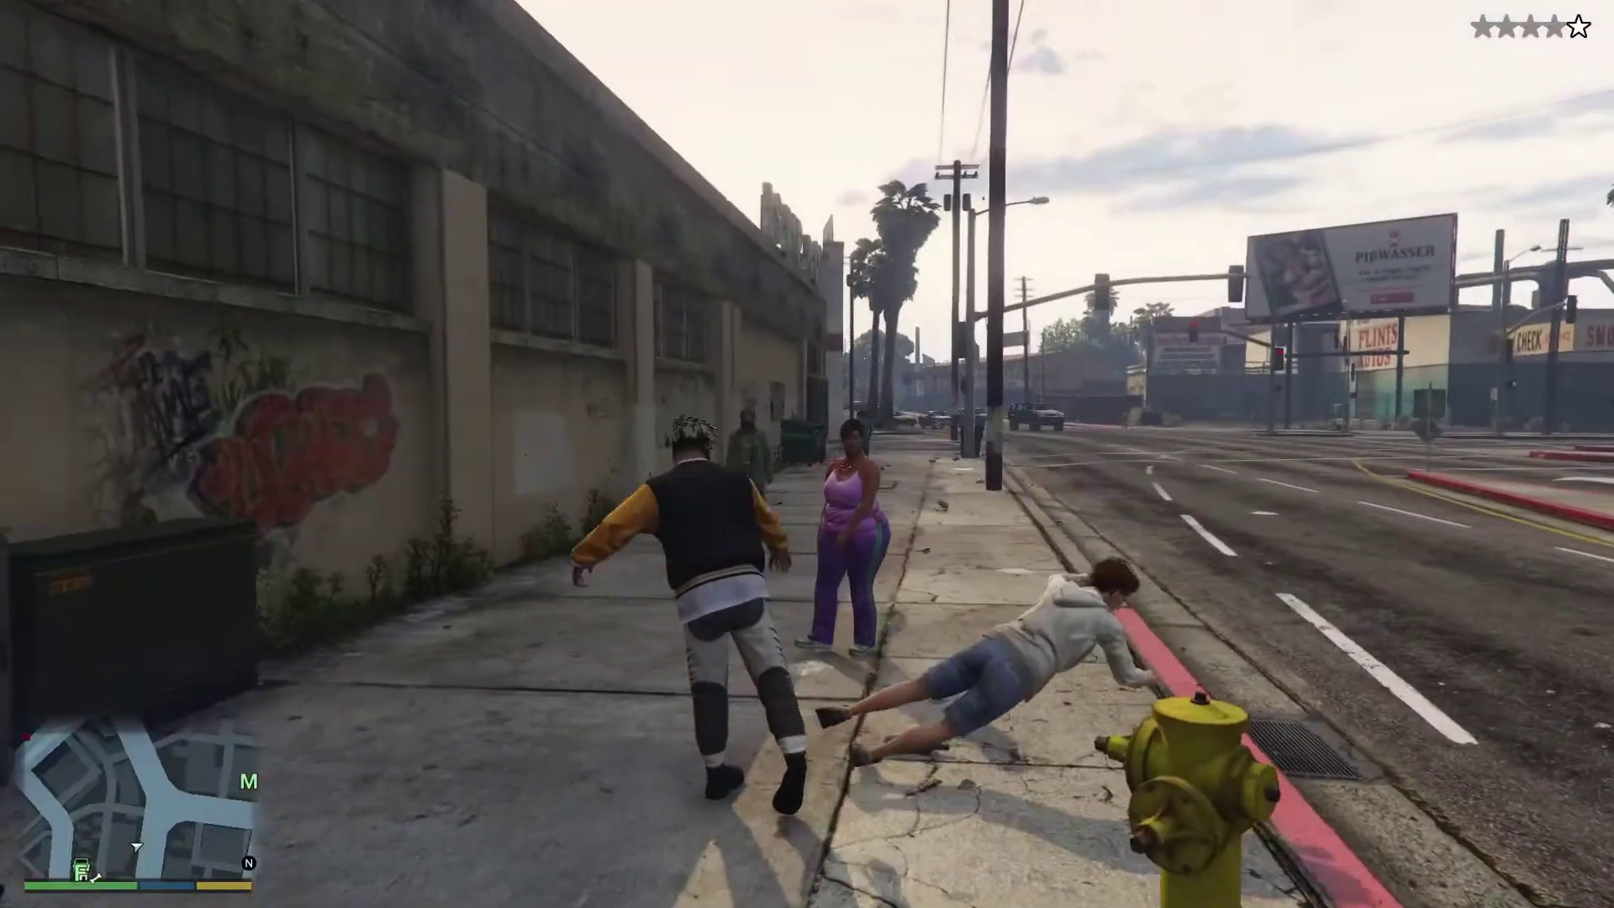
key("r")
key("w")
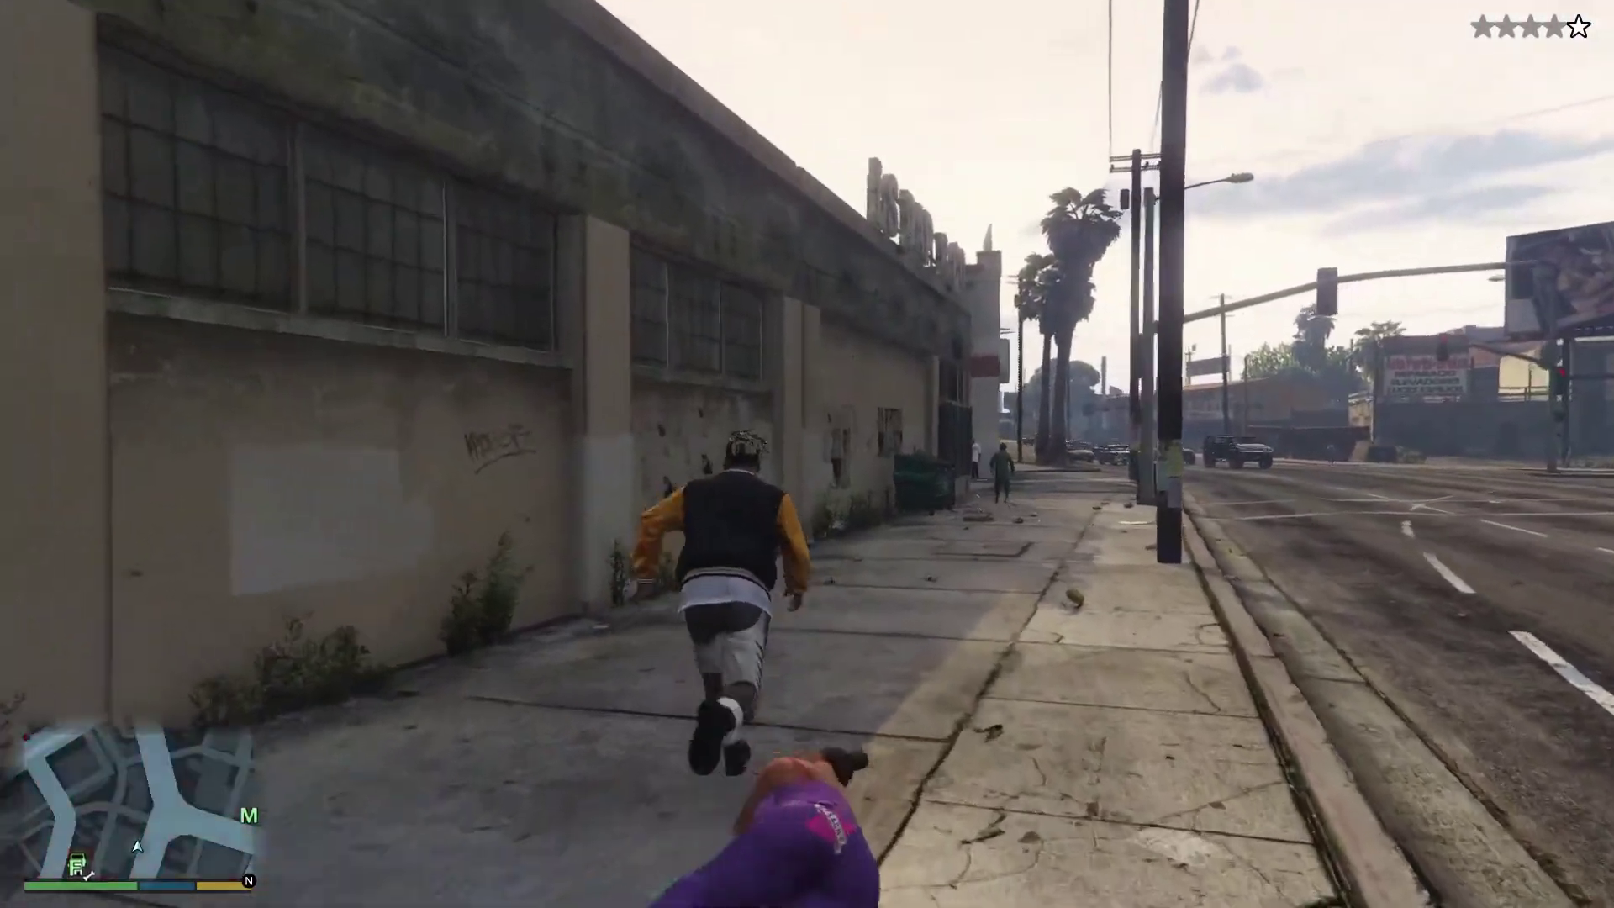
key("r")
key("r")
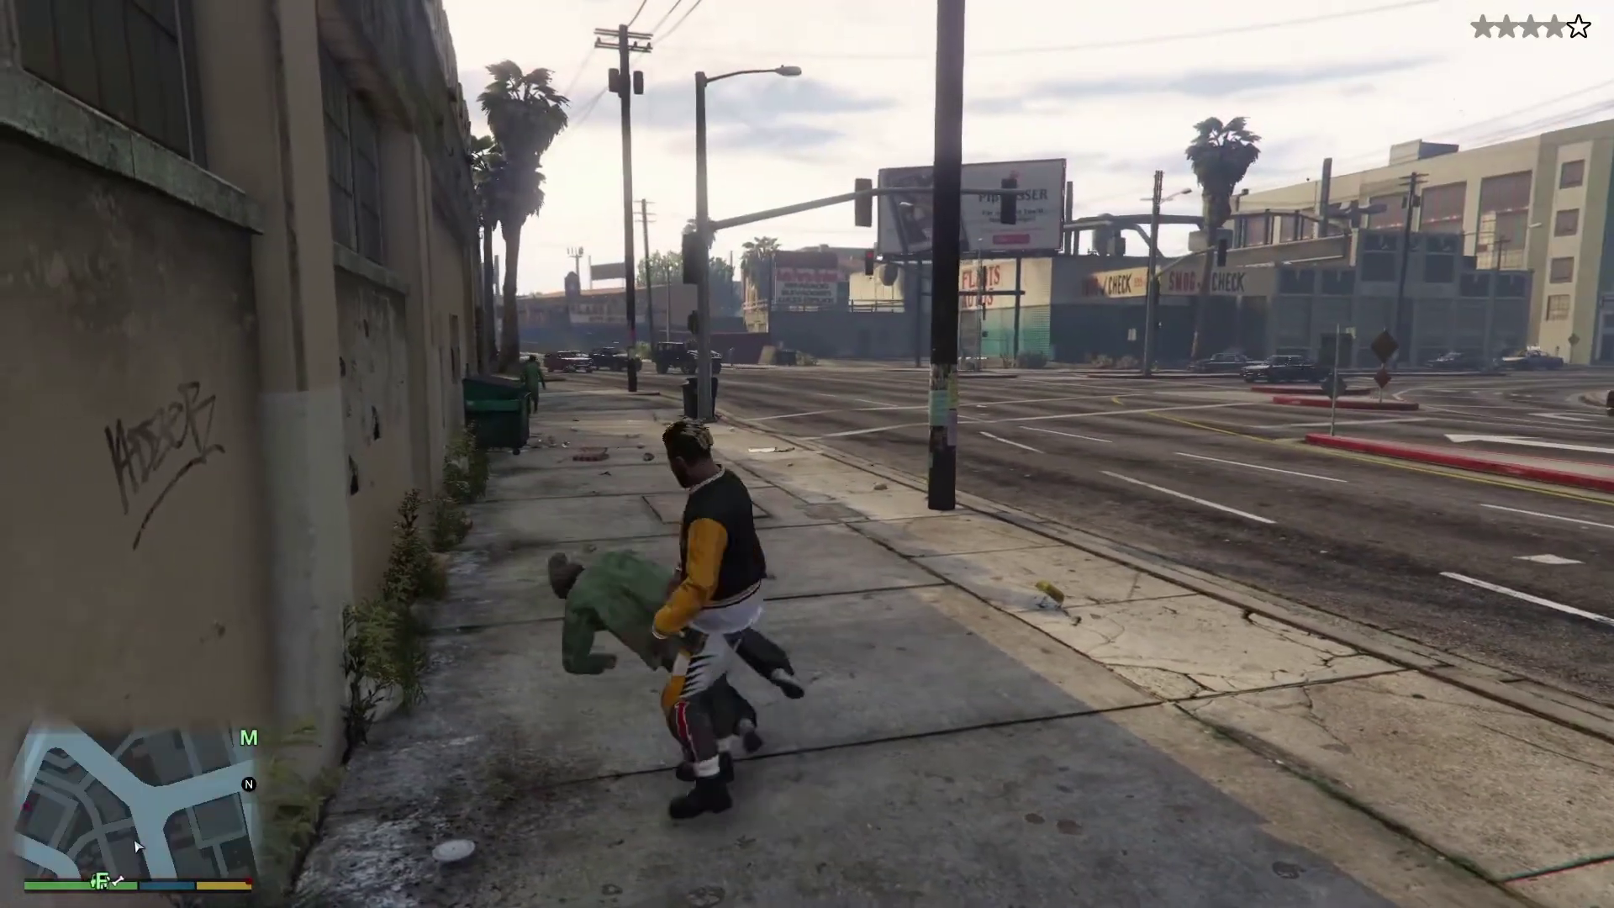
key("w")
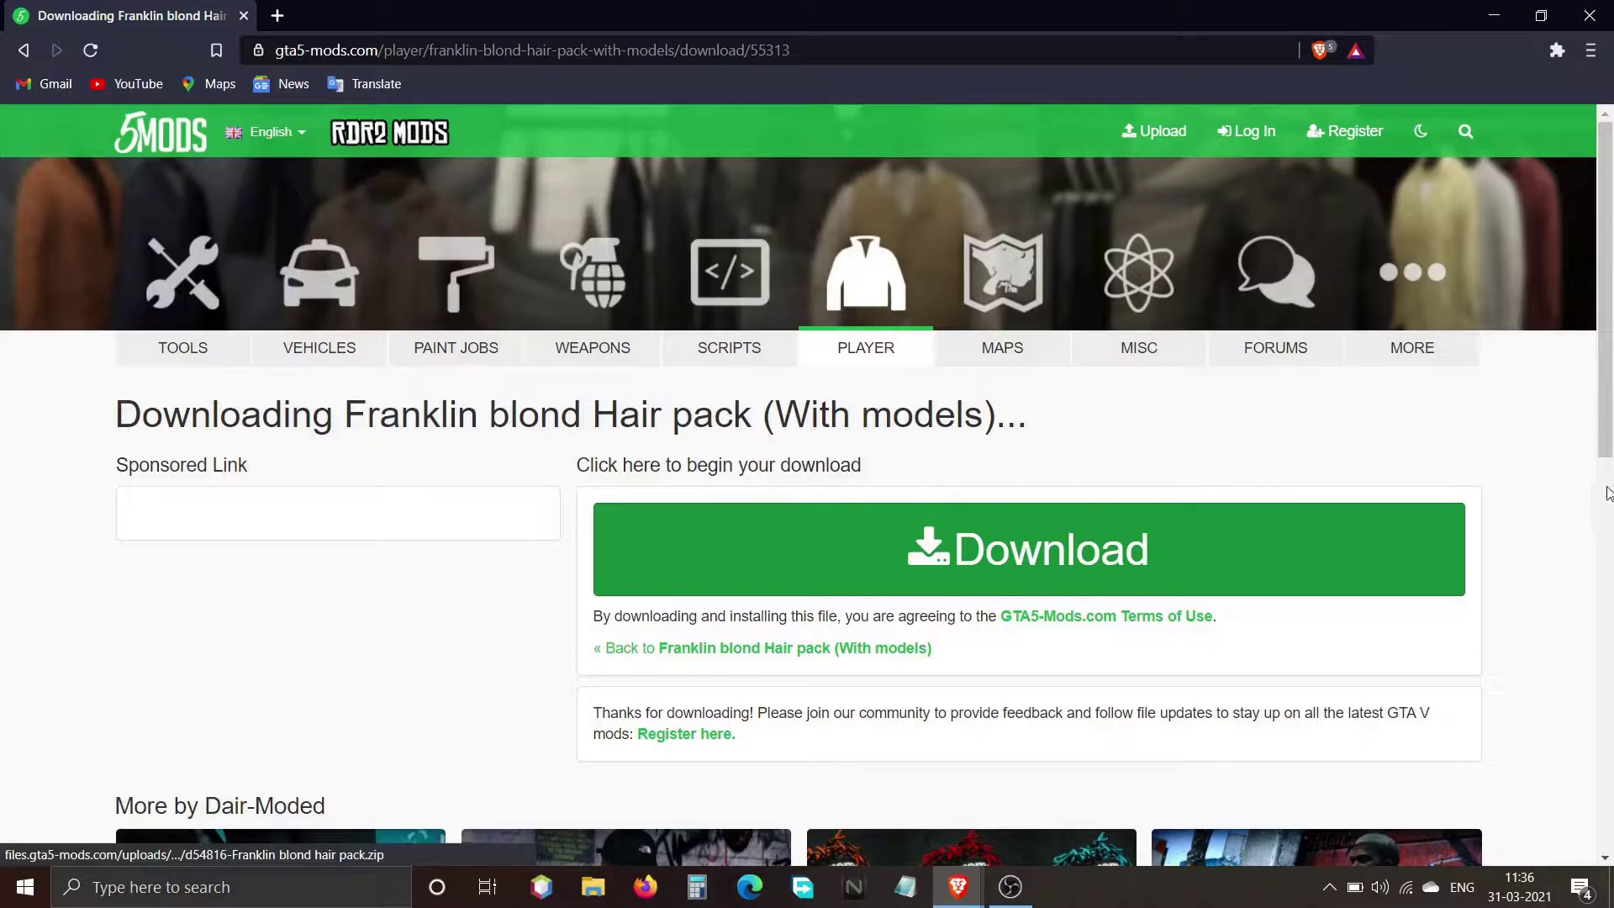
Download the Franklin blond Hair pack archive from GTA5-Mods and save it in the Downloads folder
left_click(925, 551)
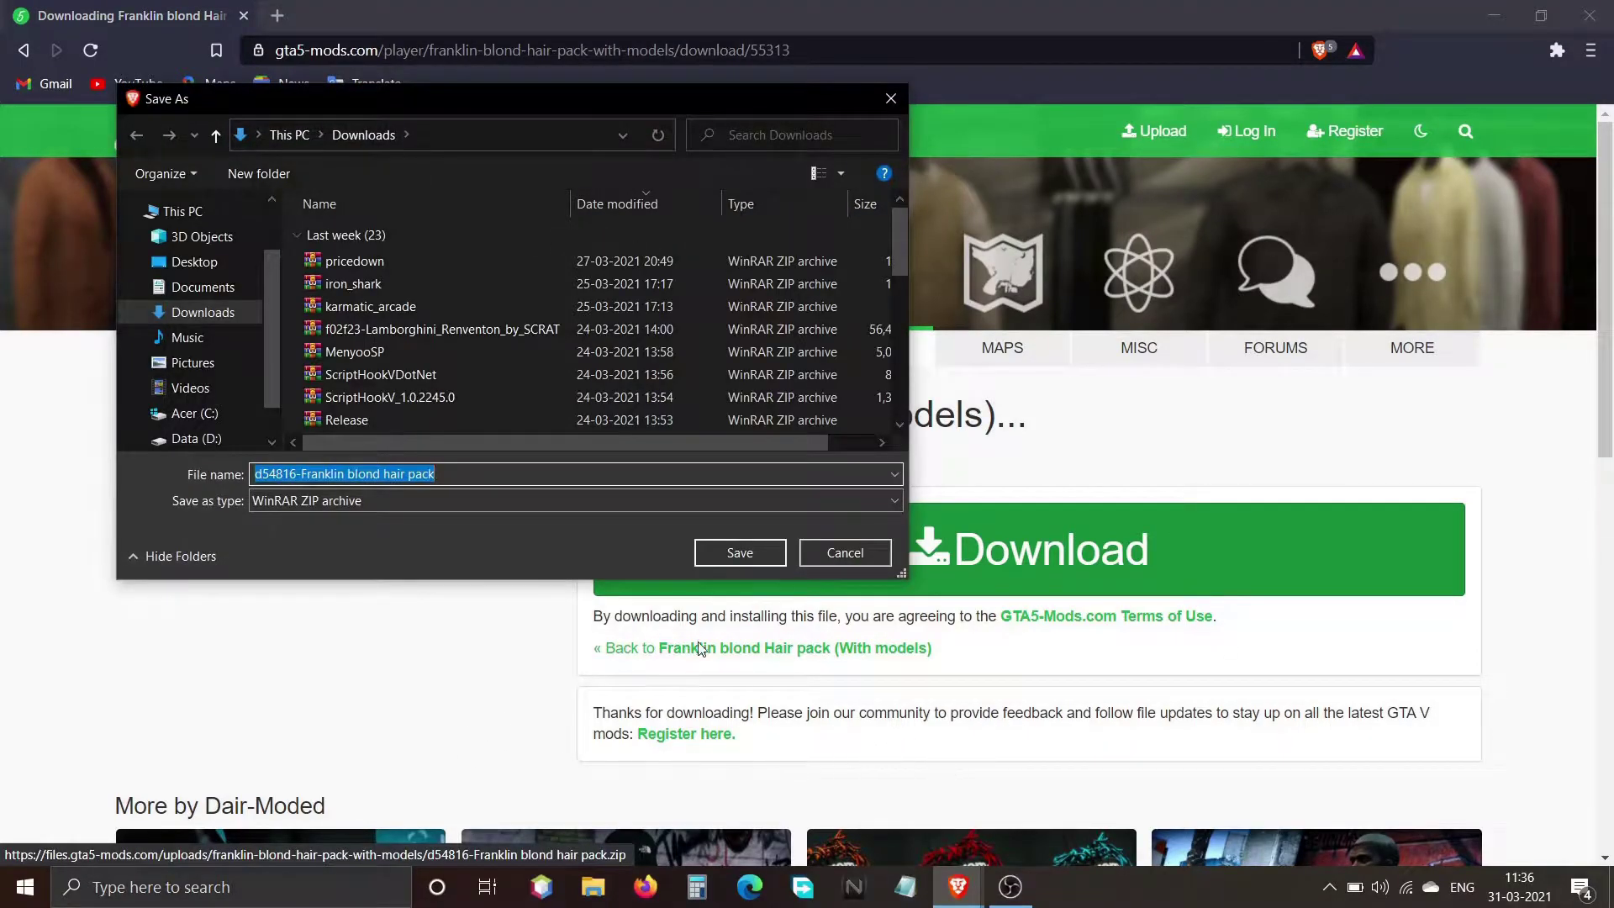
left_click(753, 558)
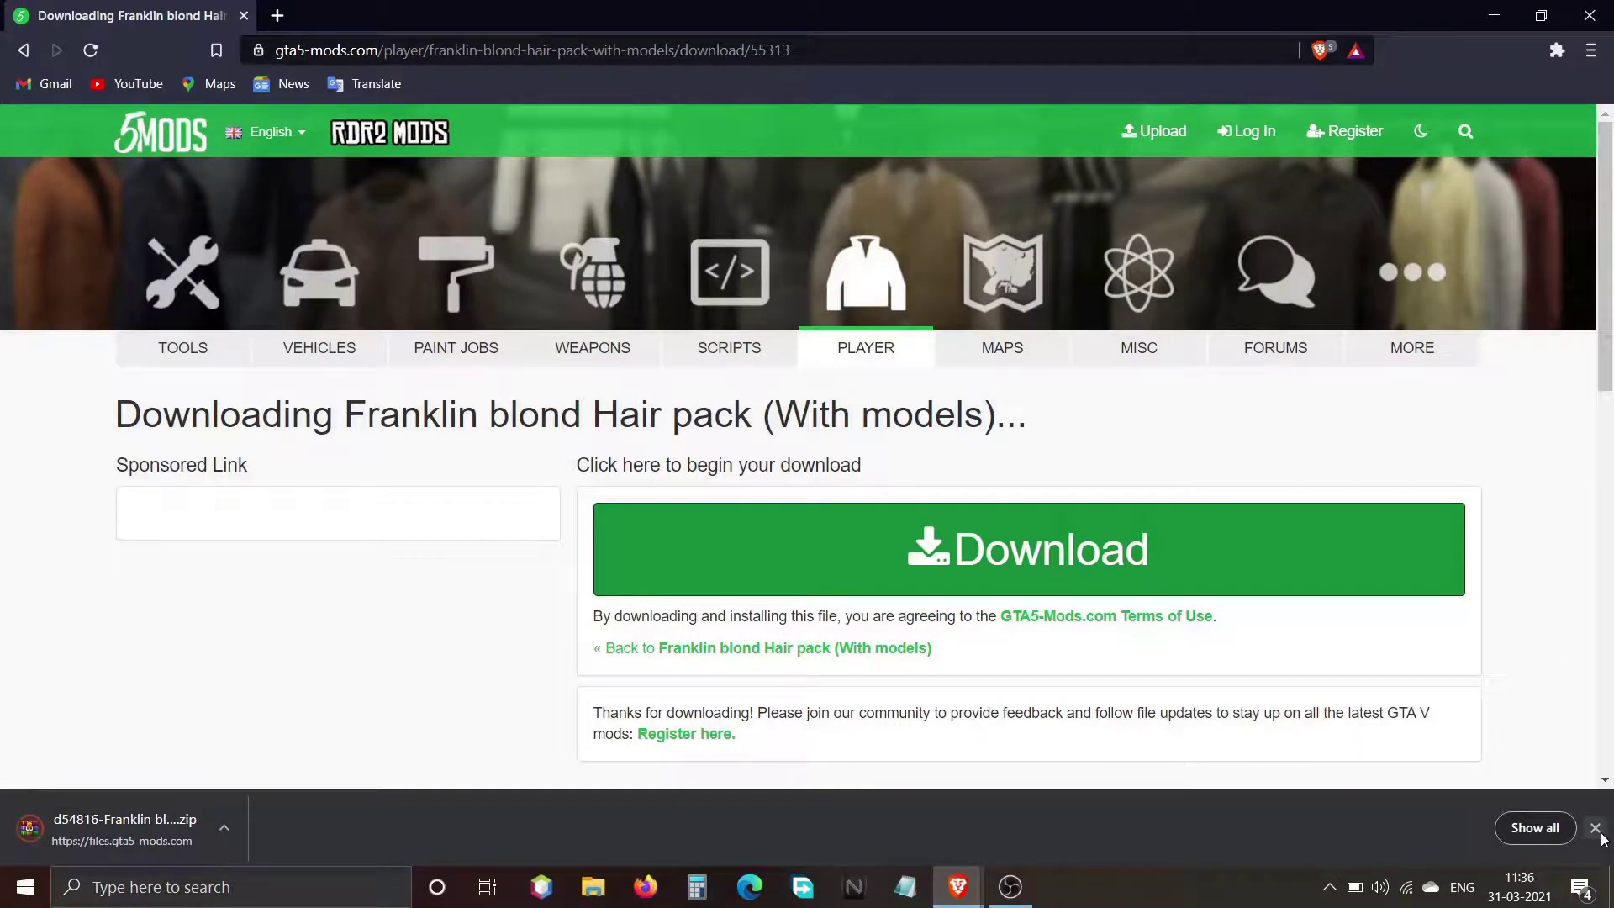
left_click(1595, 828)
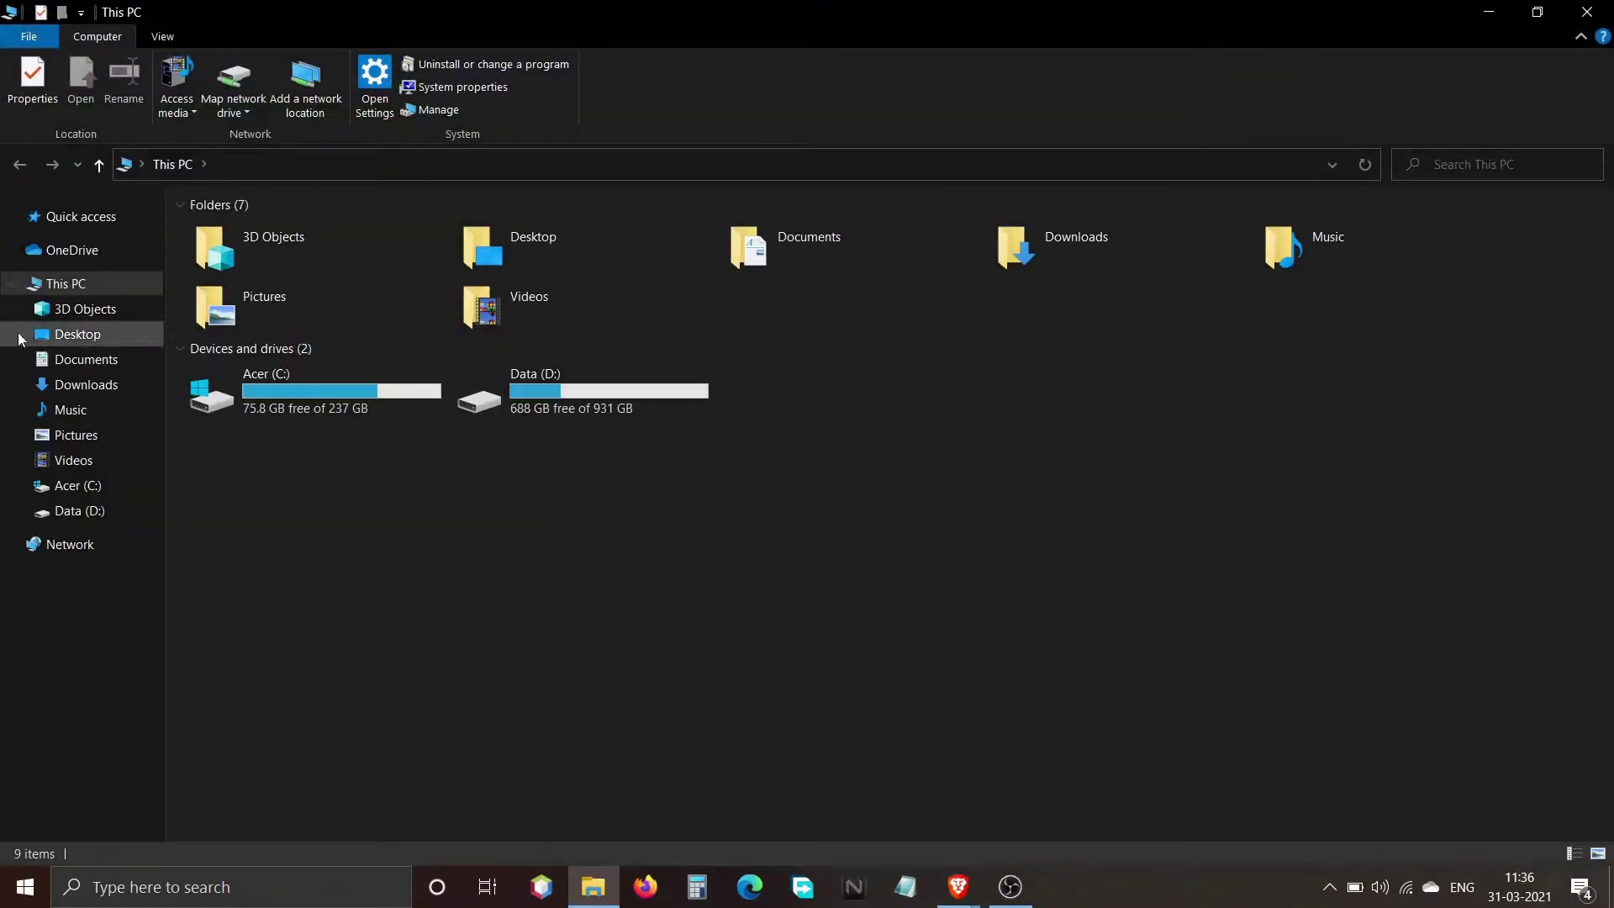
Extract the d54816-Franklin blond hair pack archive in Downloads into a folder of the same name
left_click(77, 384)
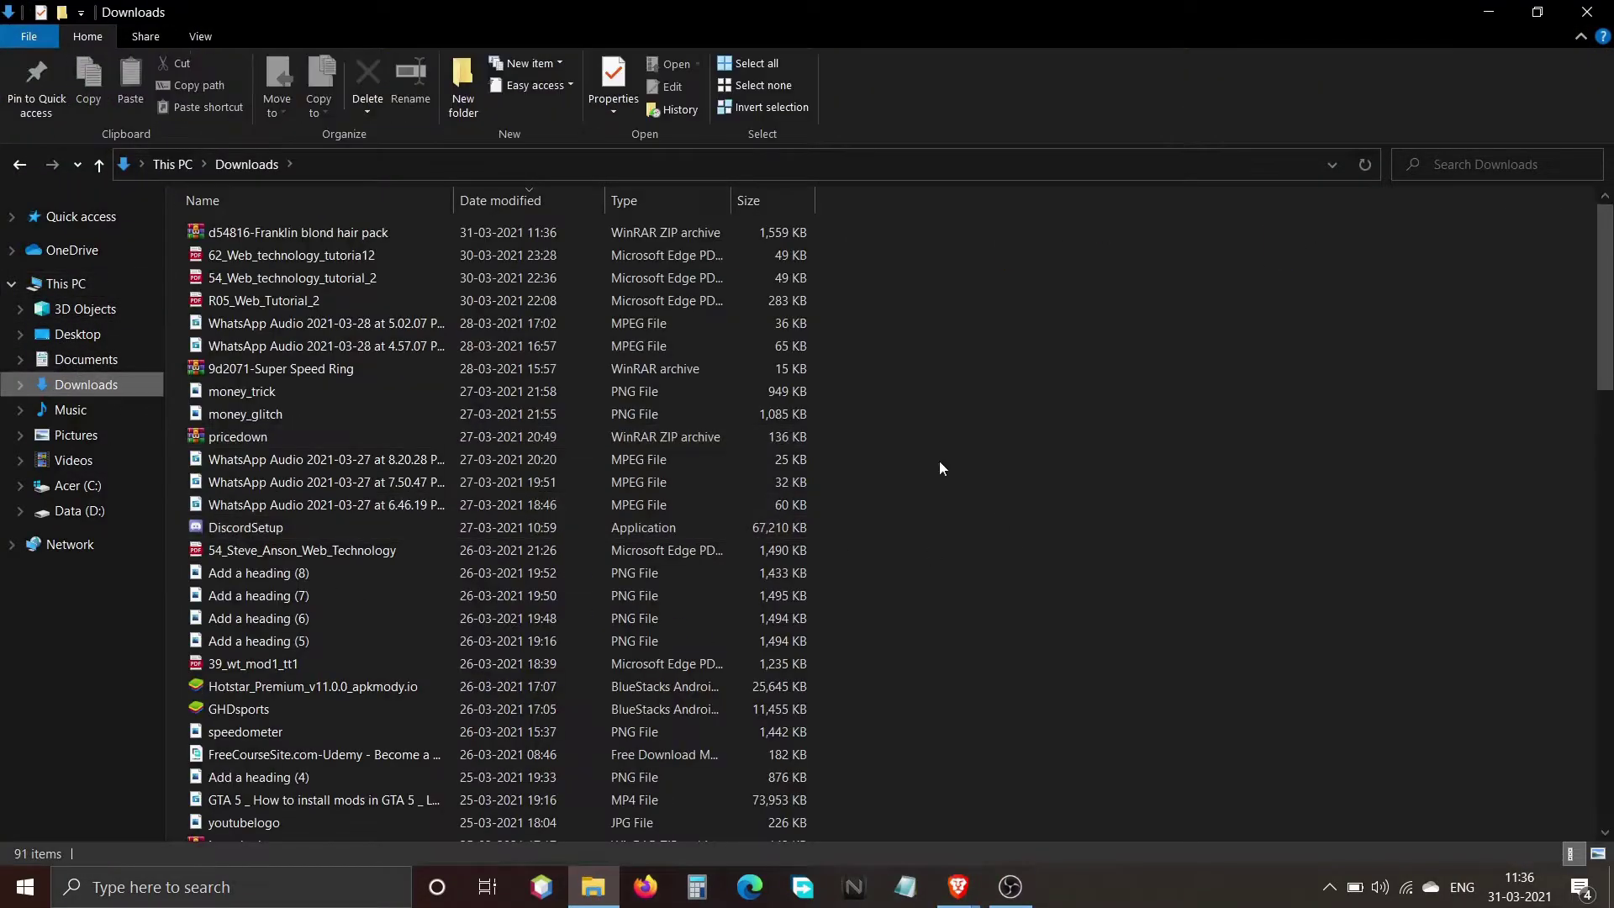
left_click(355, 231)
right_click(355, 230)
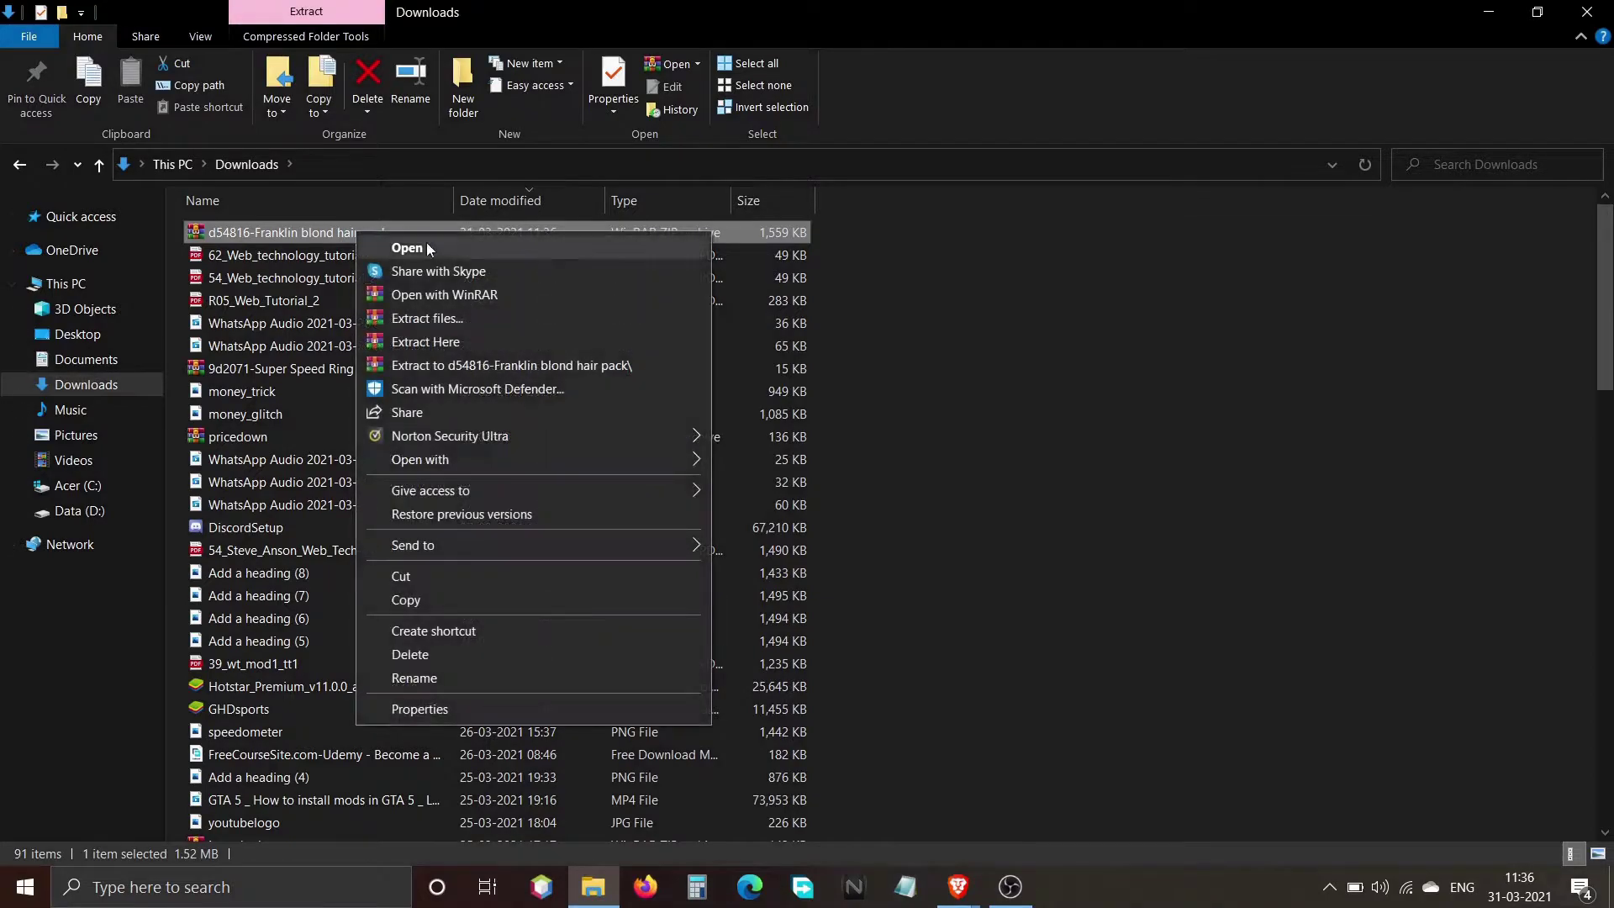
left_click(446, 325)
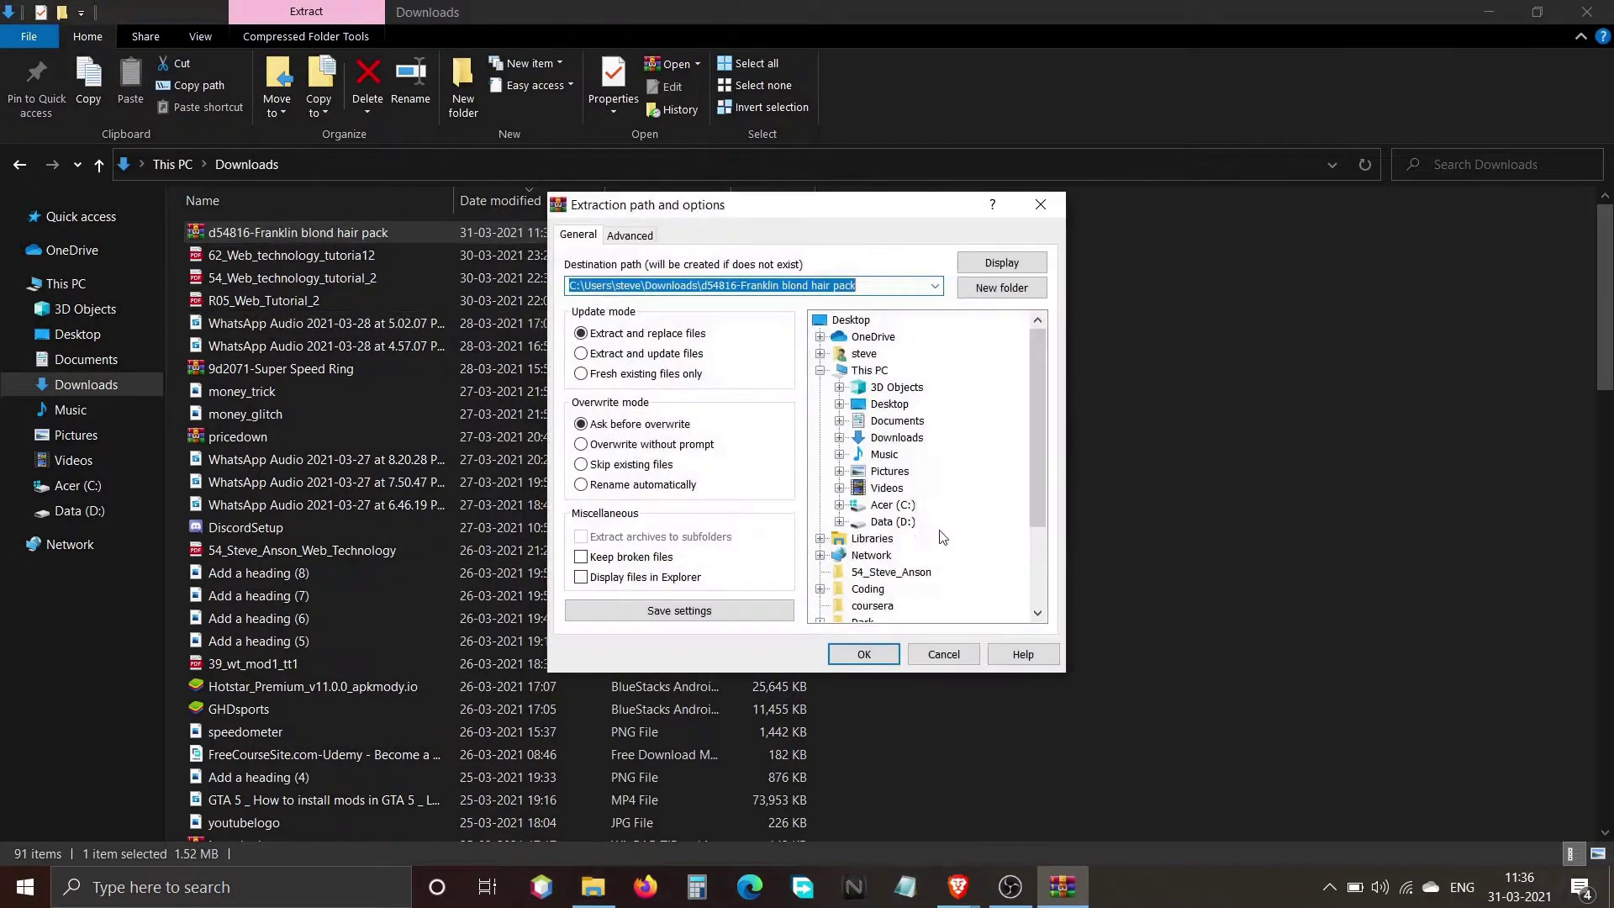
left_click(864, 654)
key("alt+Tab")
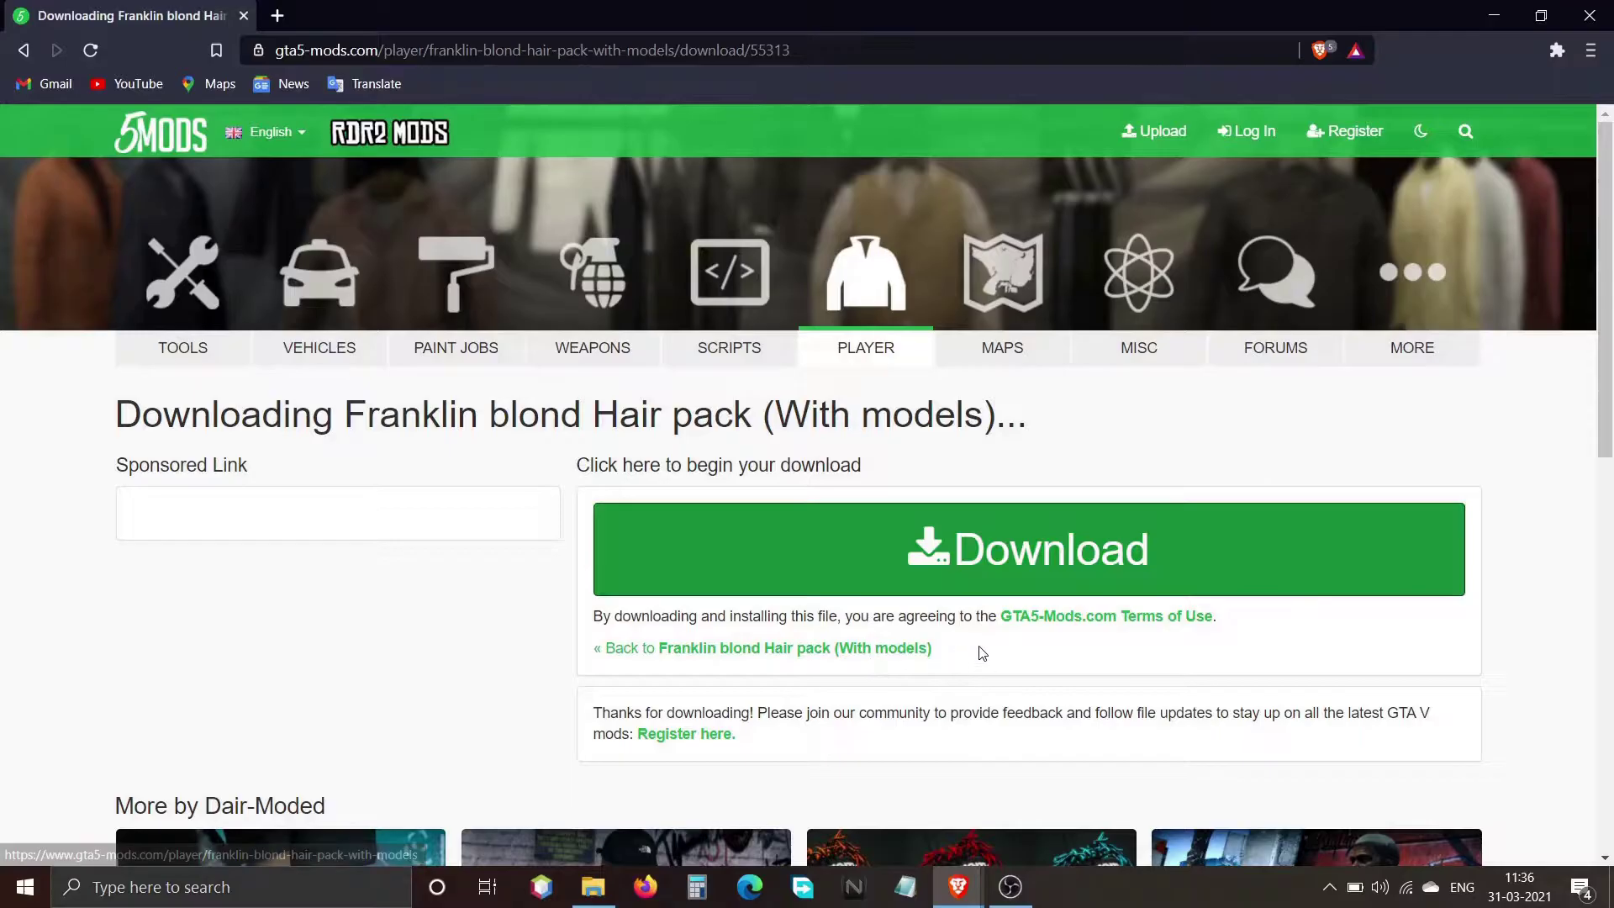
left_click(580, 888)
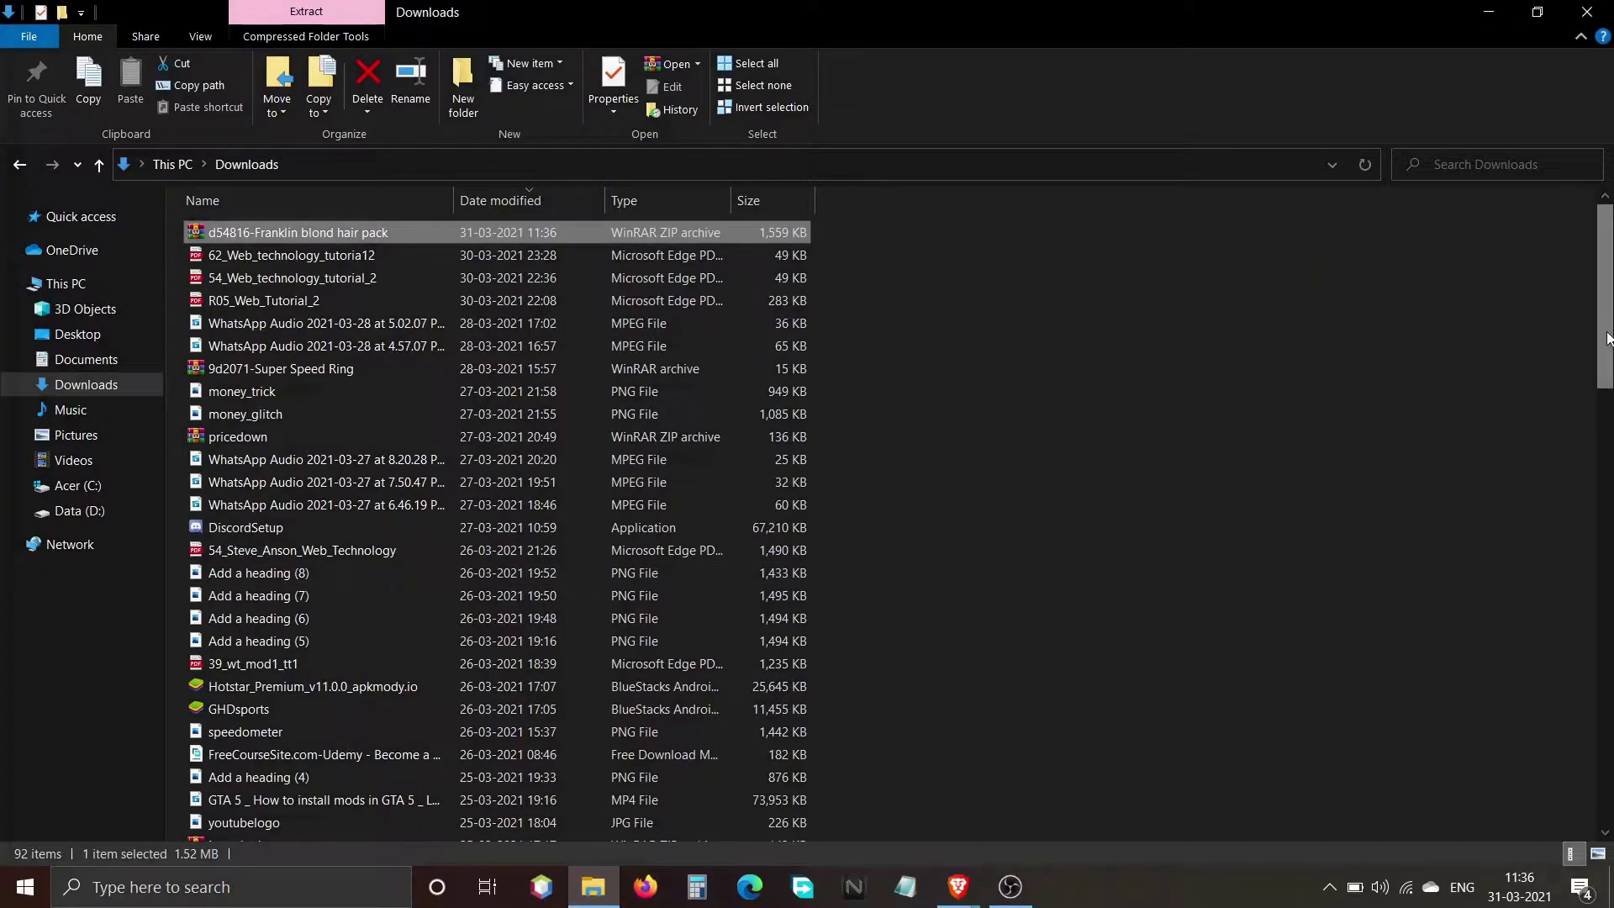
Open the extracted d54816-Franklin blond hair pack folder and its Read this text file
scroll(1608, 339, "down", 20)
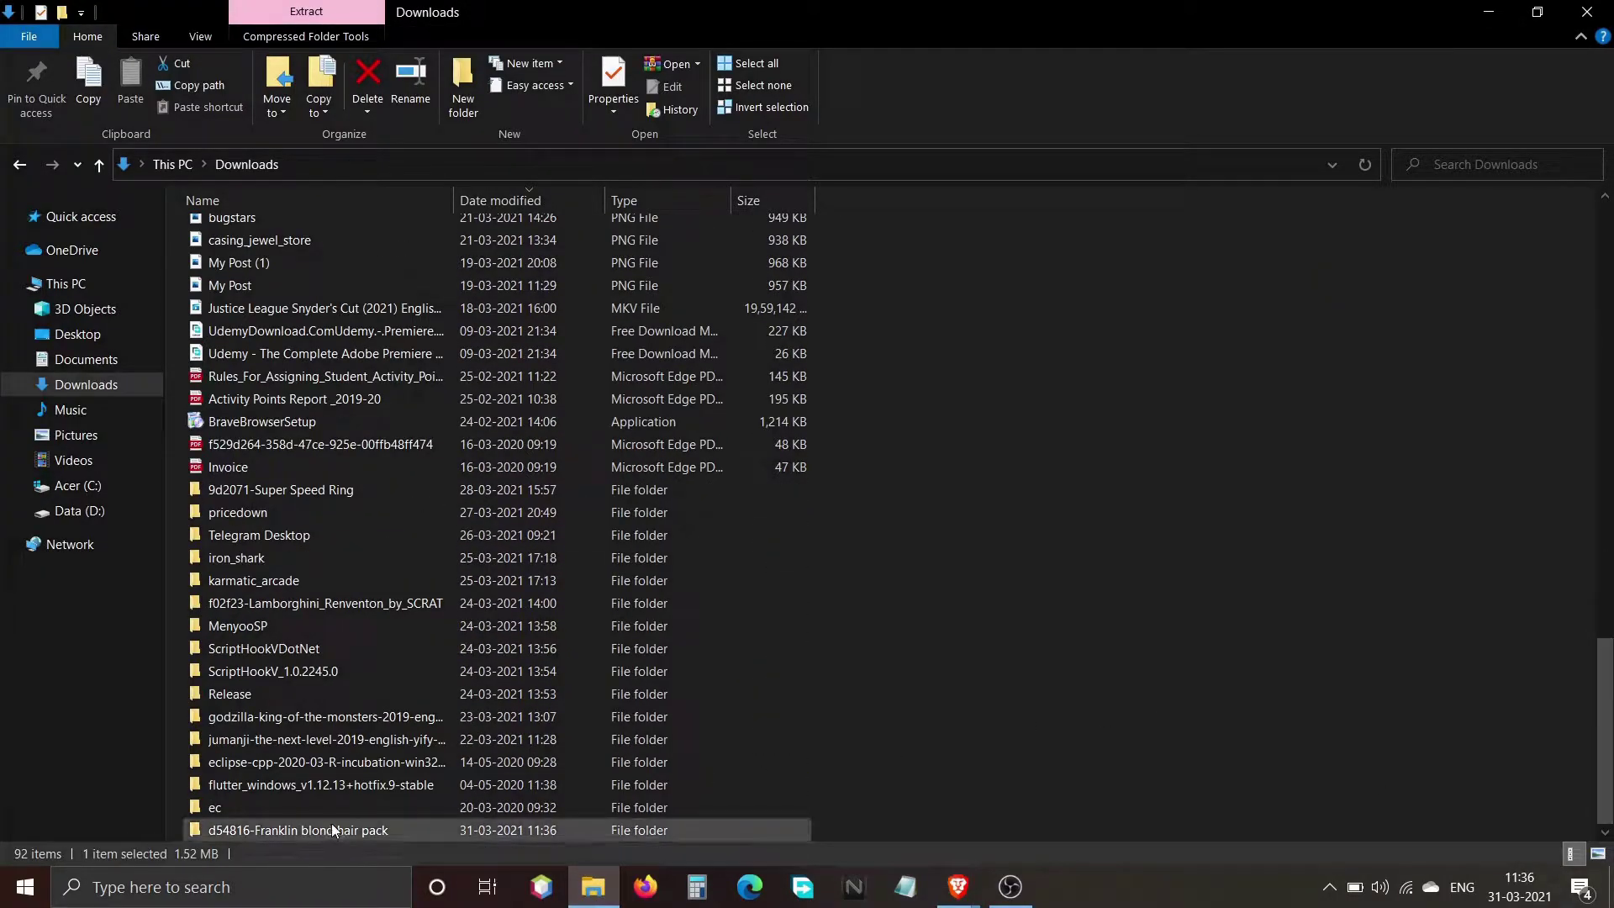
double_click(356, 830)
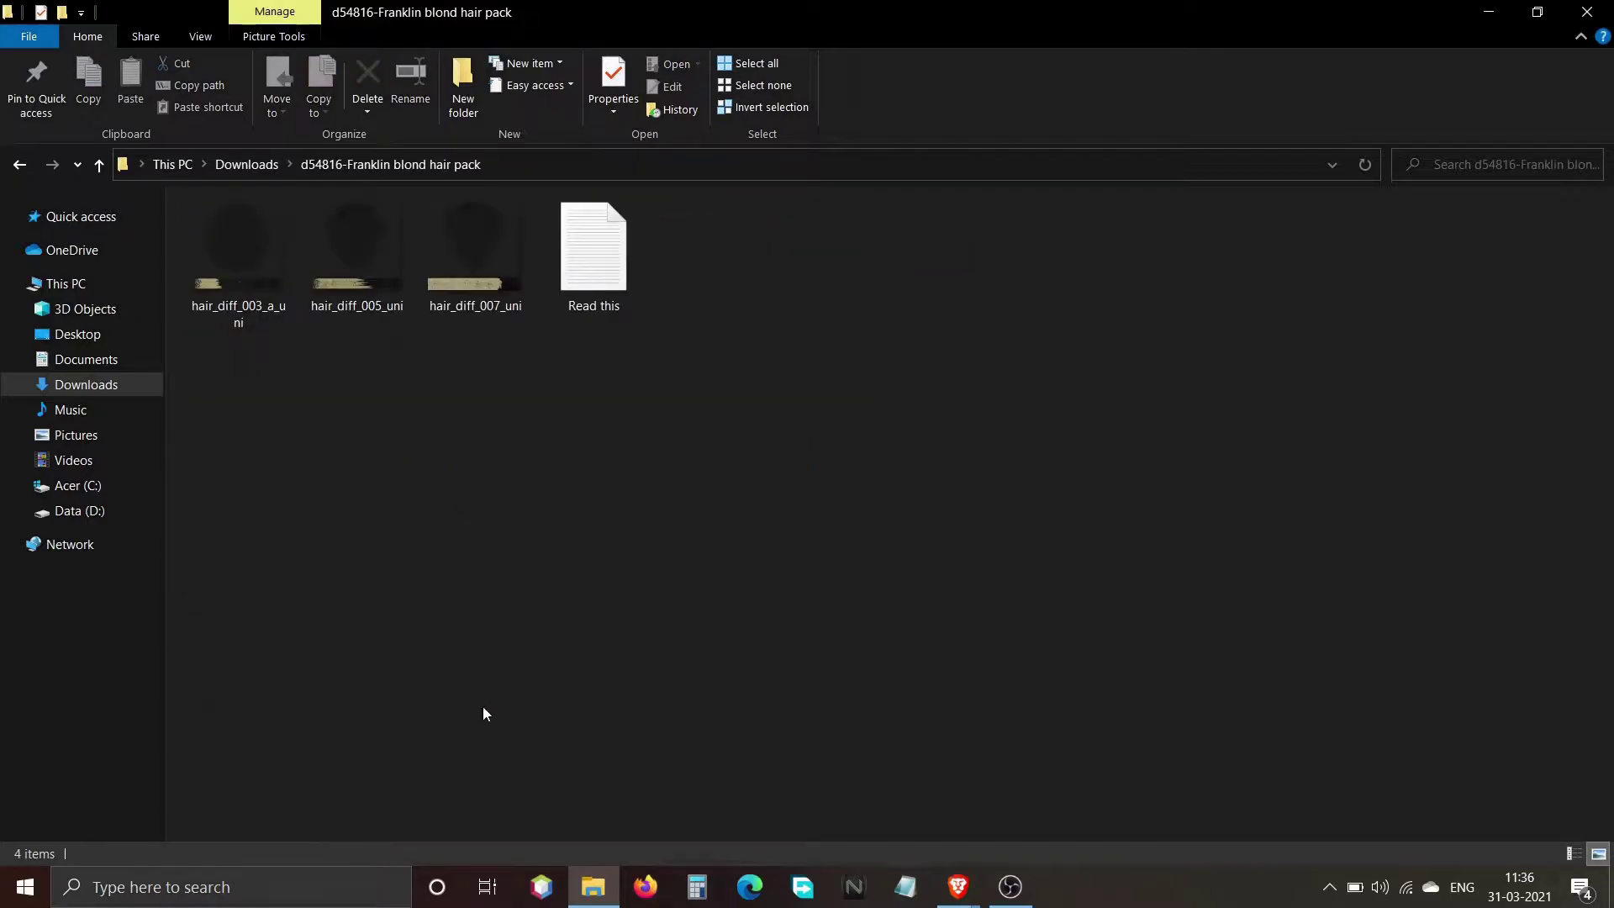
double_click(607, 284)
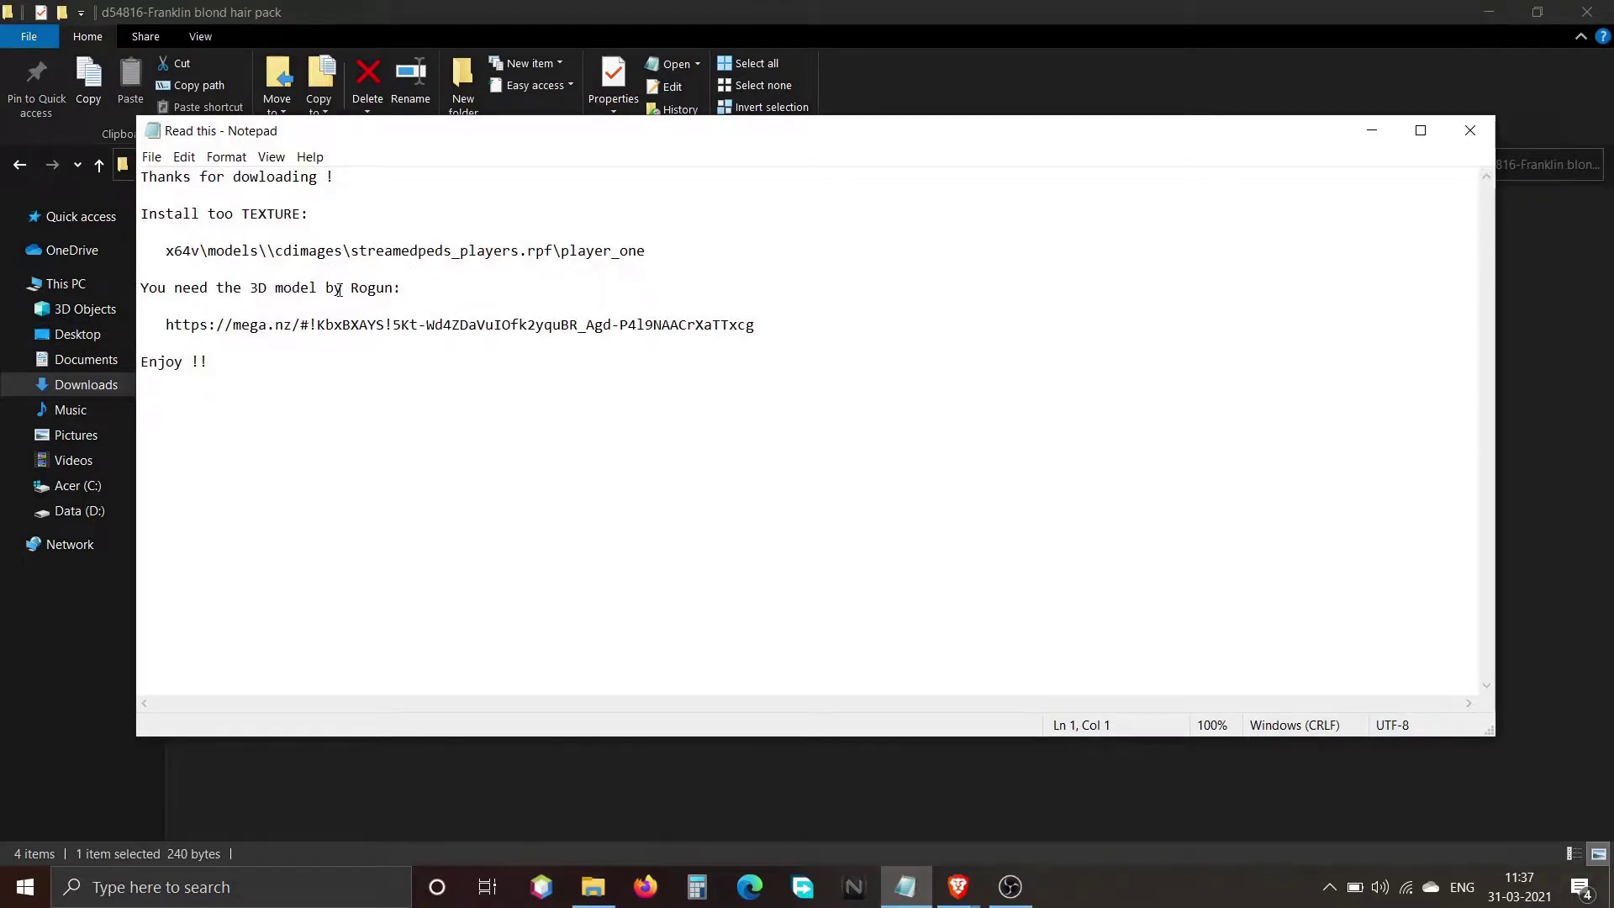
Copy the MEGA link for Rogun's 3D model from the Read this note and open it in a new Brave browser tab
left_click_drag(755, 327, 211, 328)
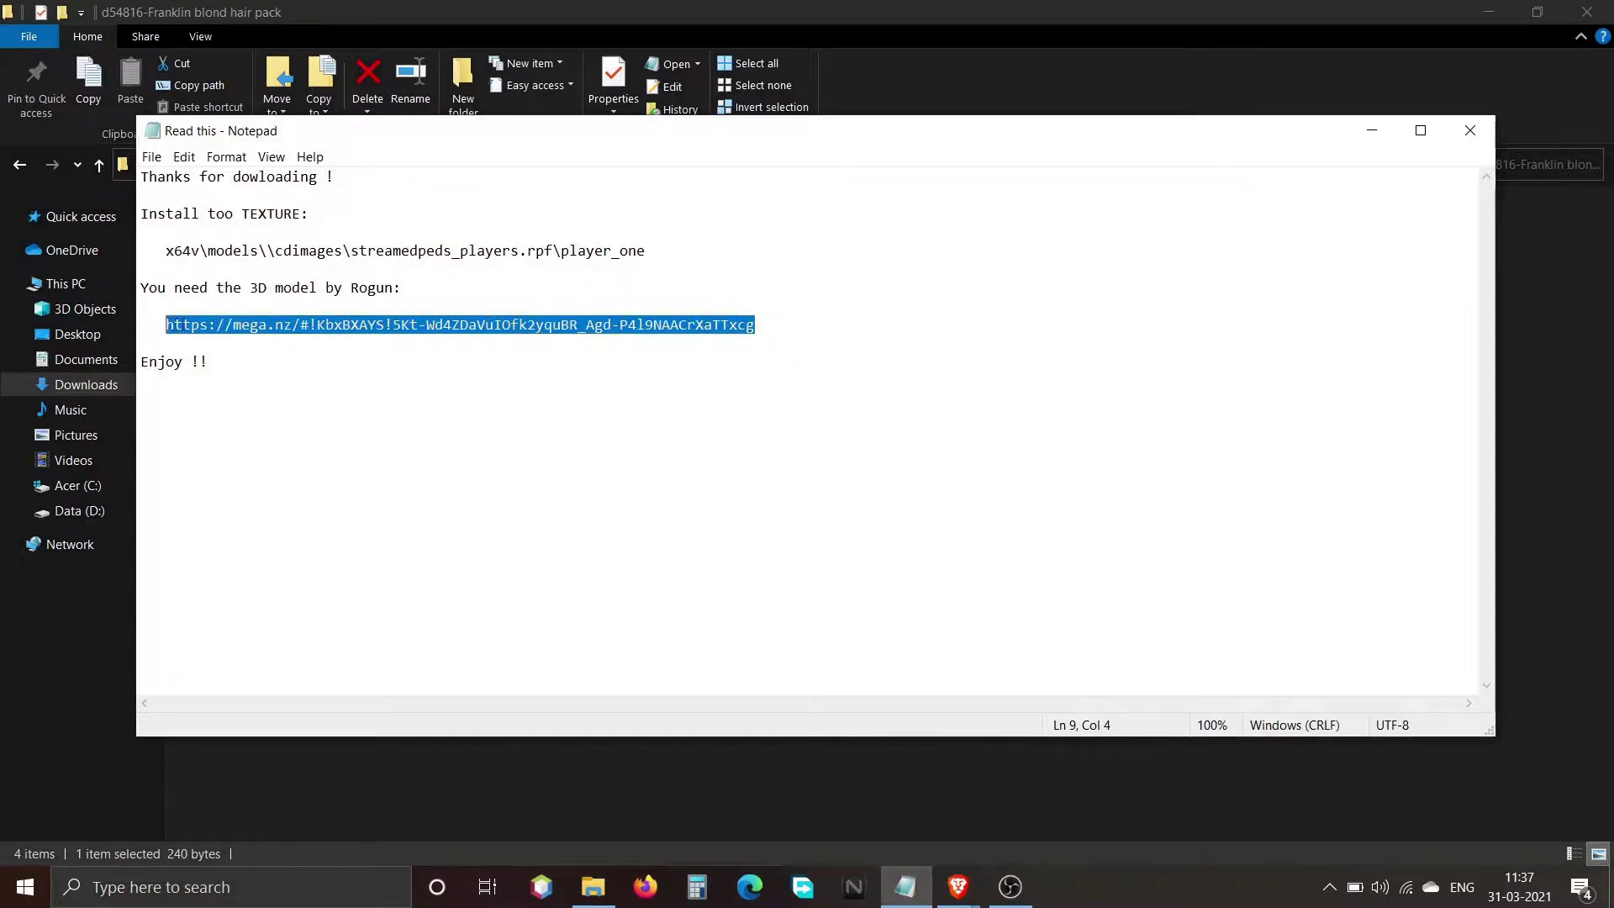
right_click(180, 321)
left_click(236, 385)
mouse_move(967, 893)
left_click(1085, 815)
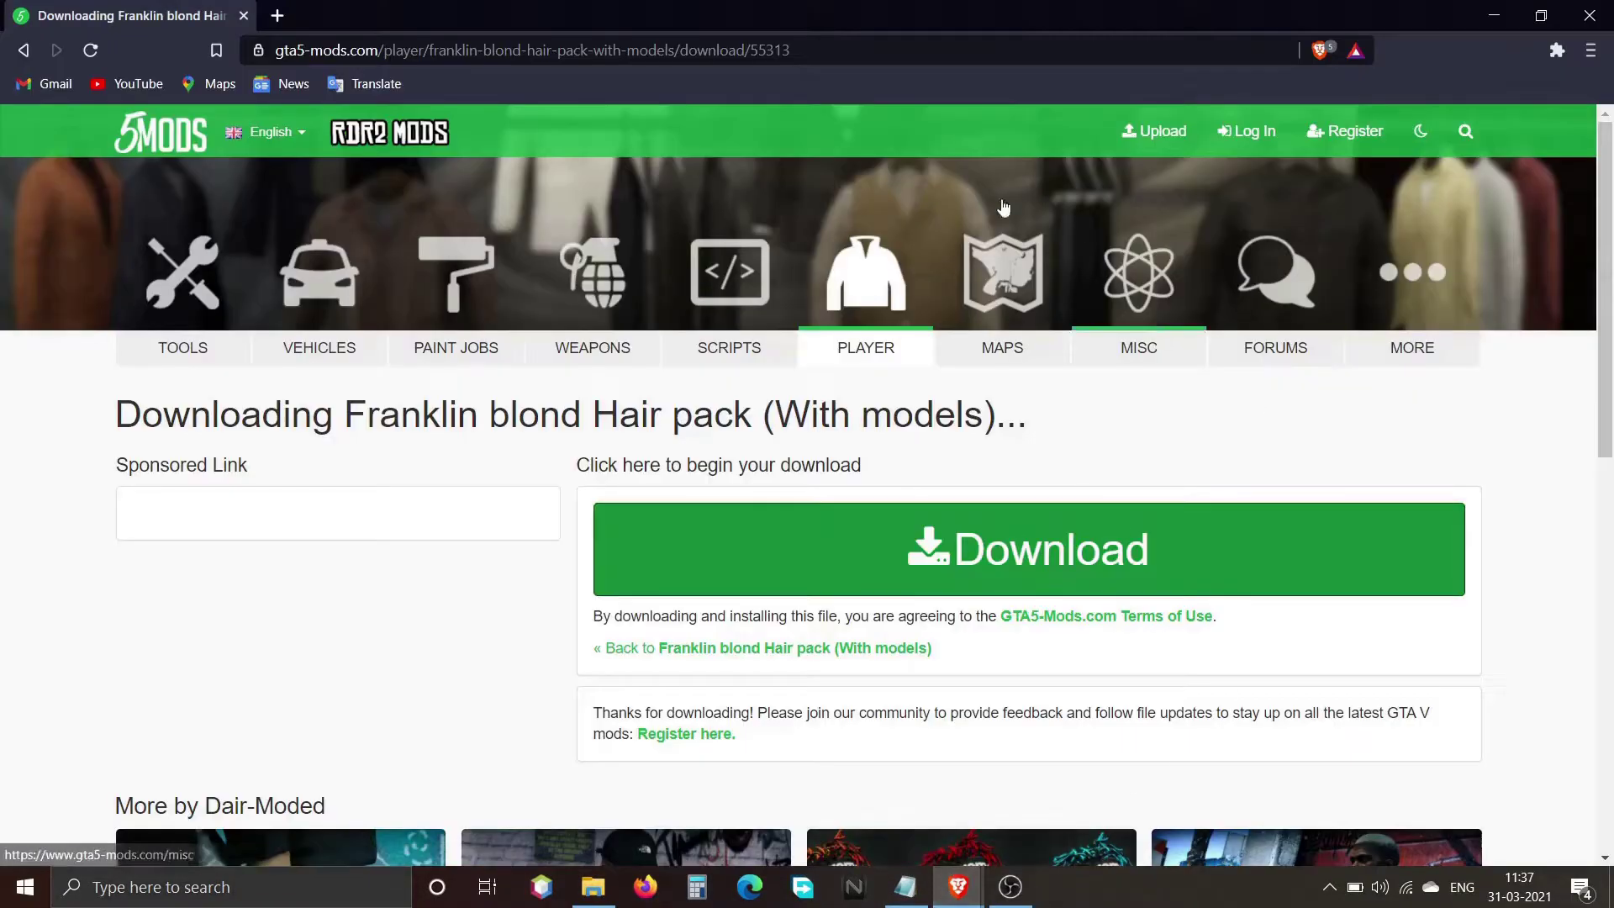
left_click(279, 25)
right_click(322, 50)
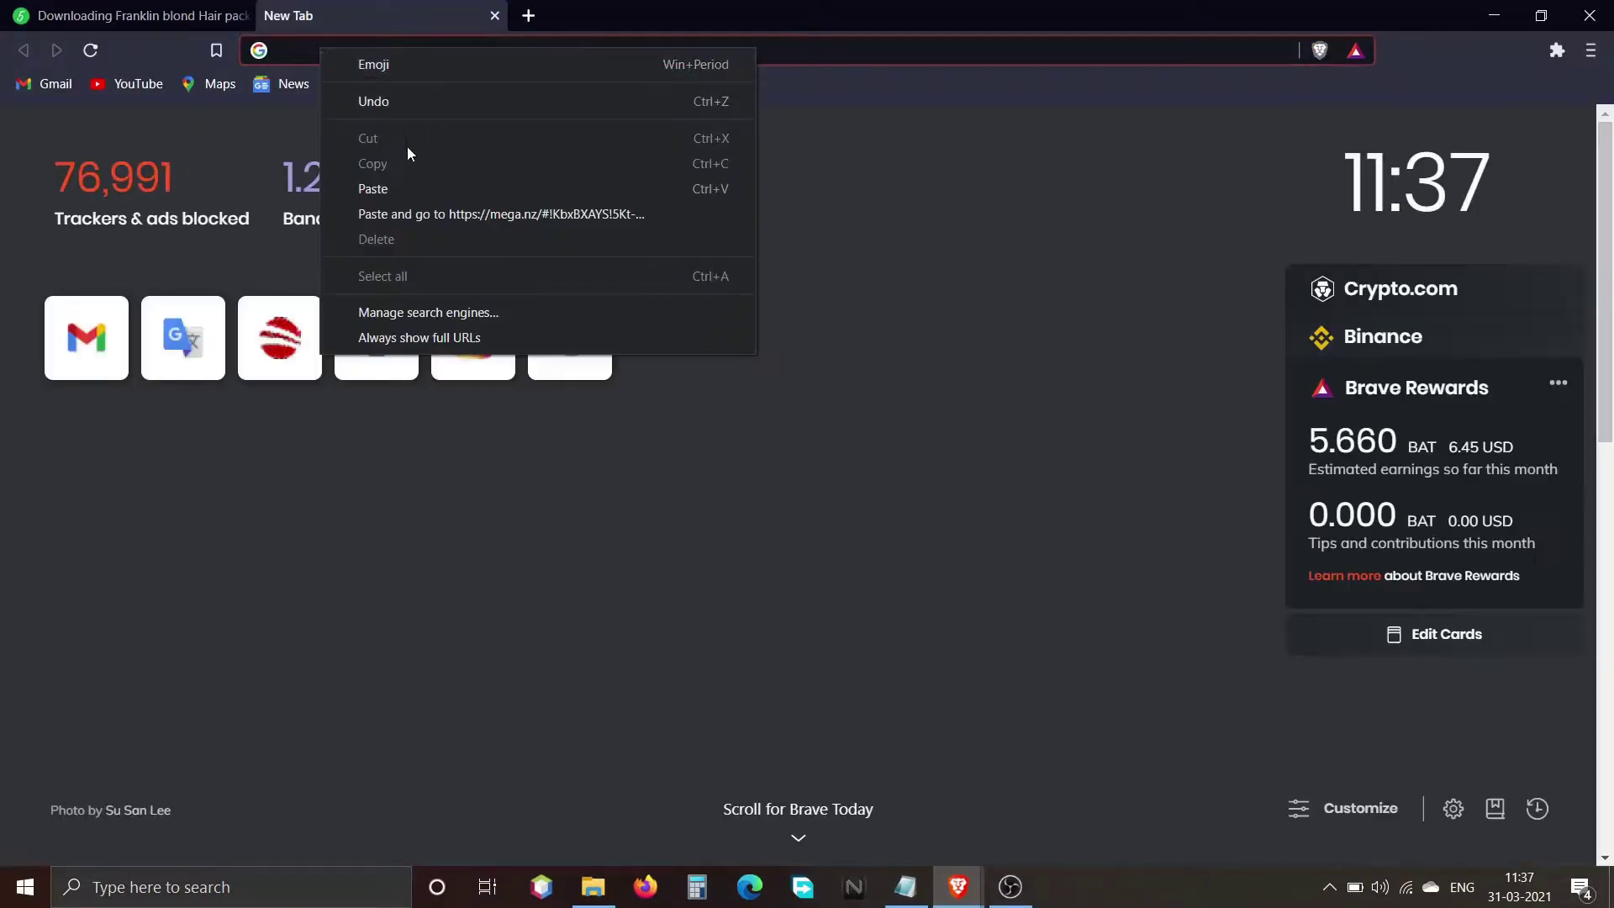
left_click(461, 215)
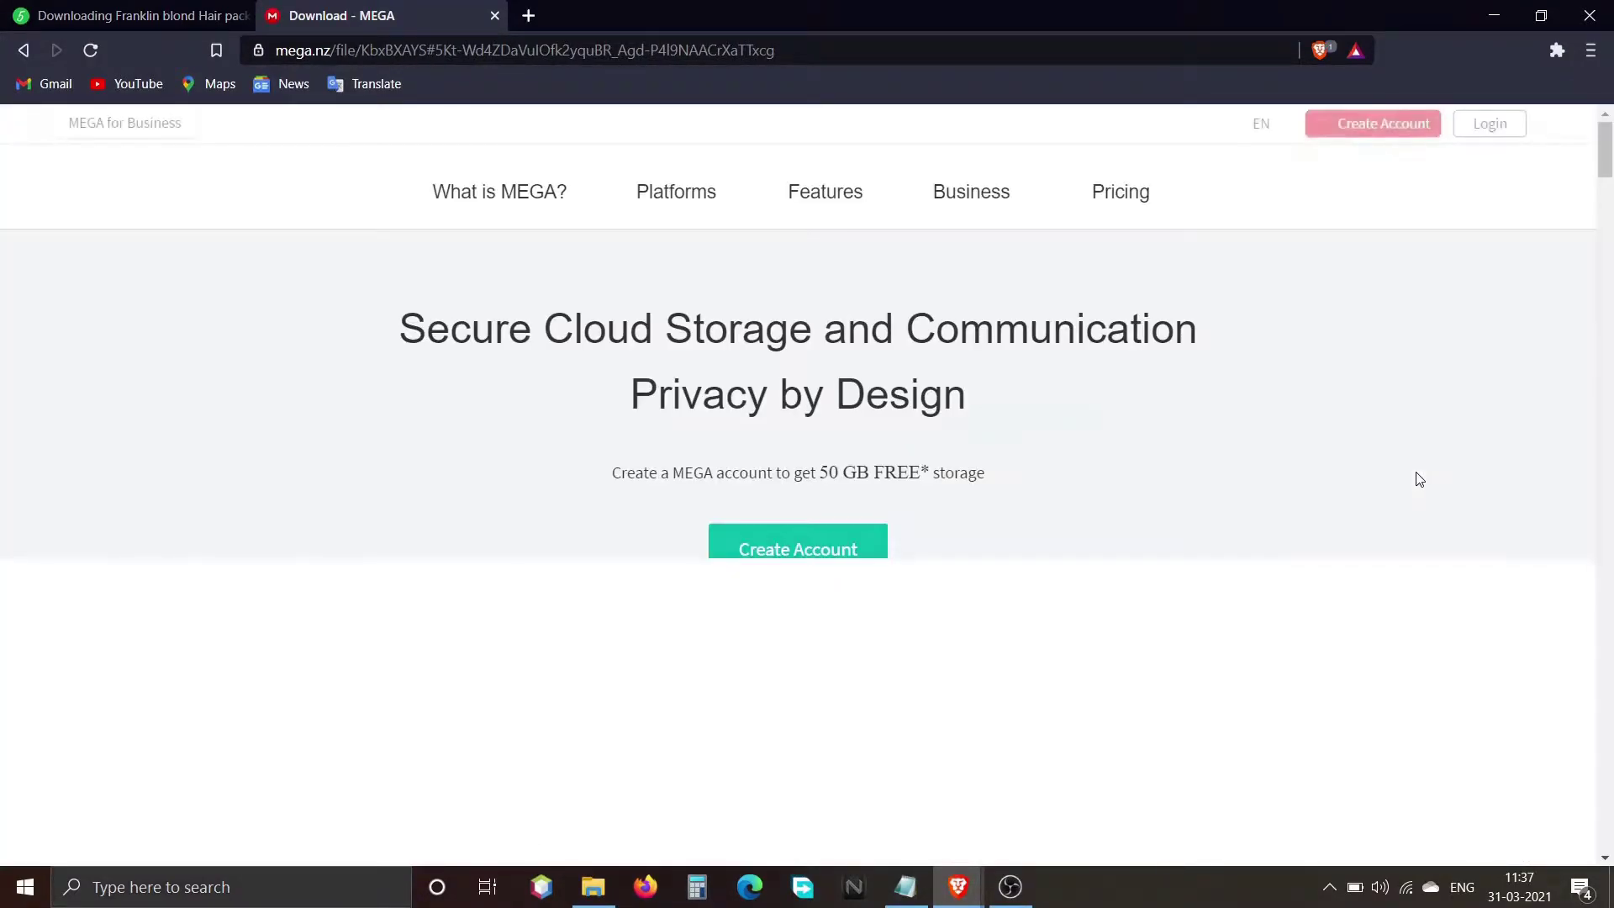
Download rogun_hair_pack1.zip from MEGA and save it in the Downloads folder
left_click(1033, 446)
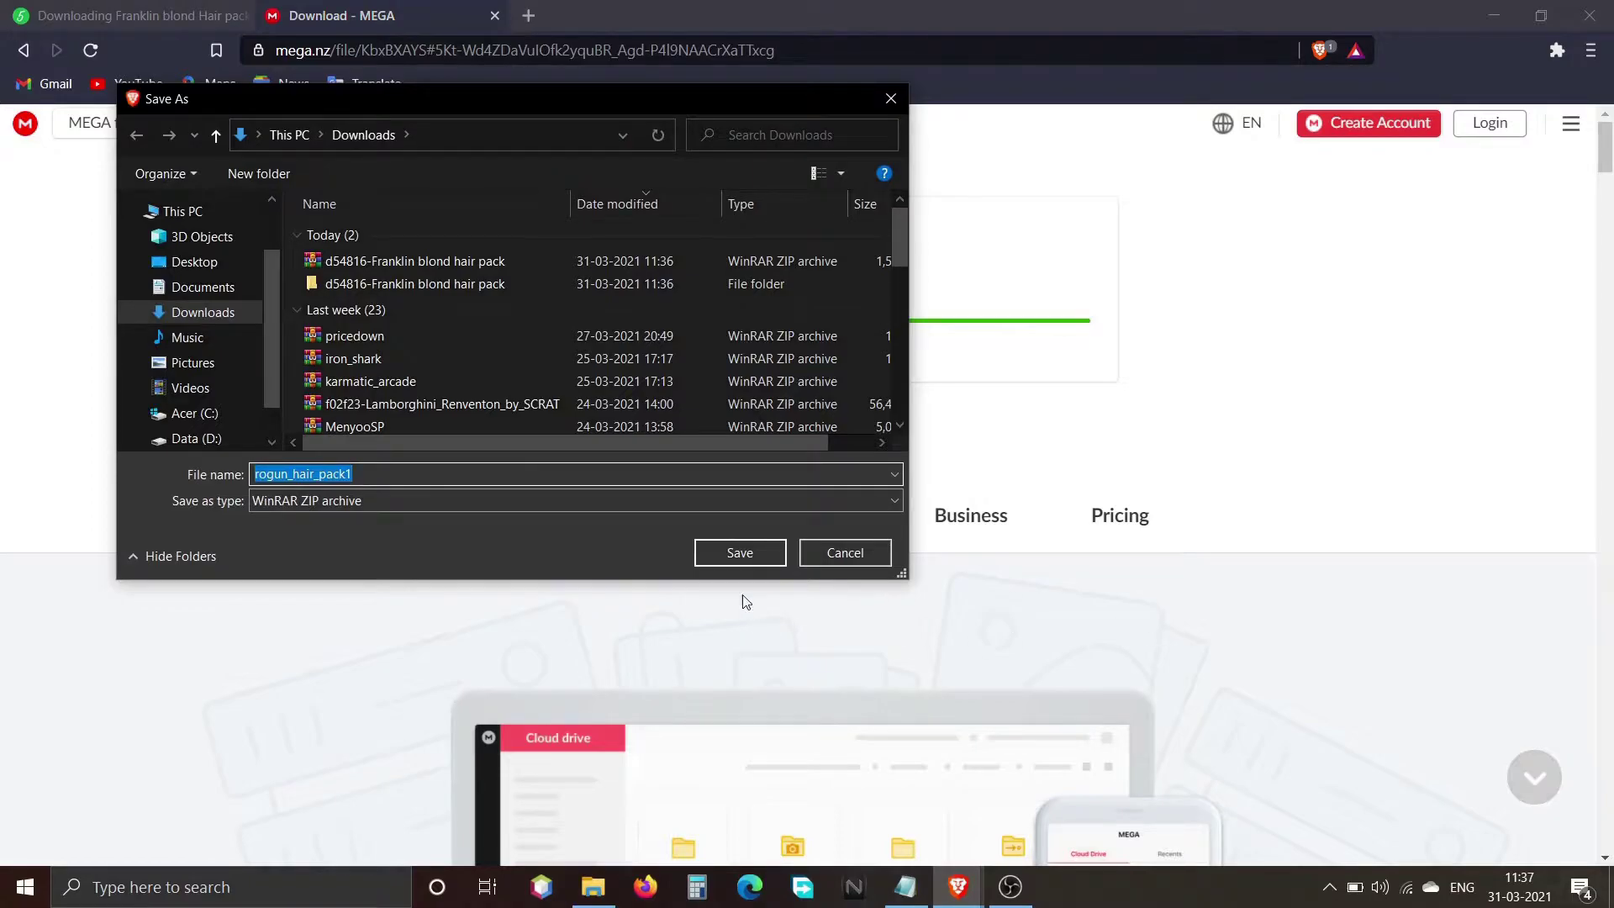
left_click(714, 559)
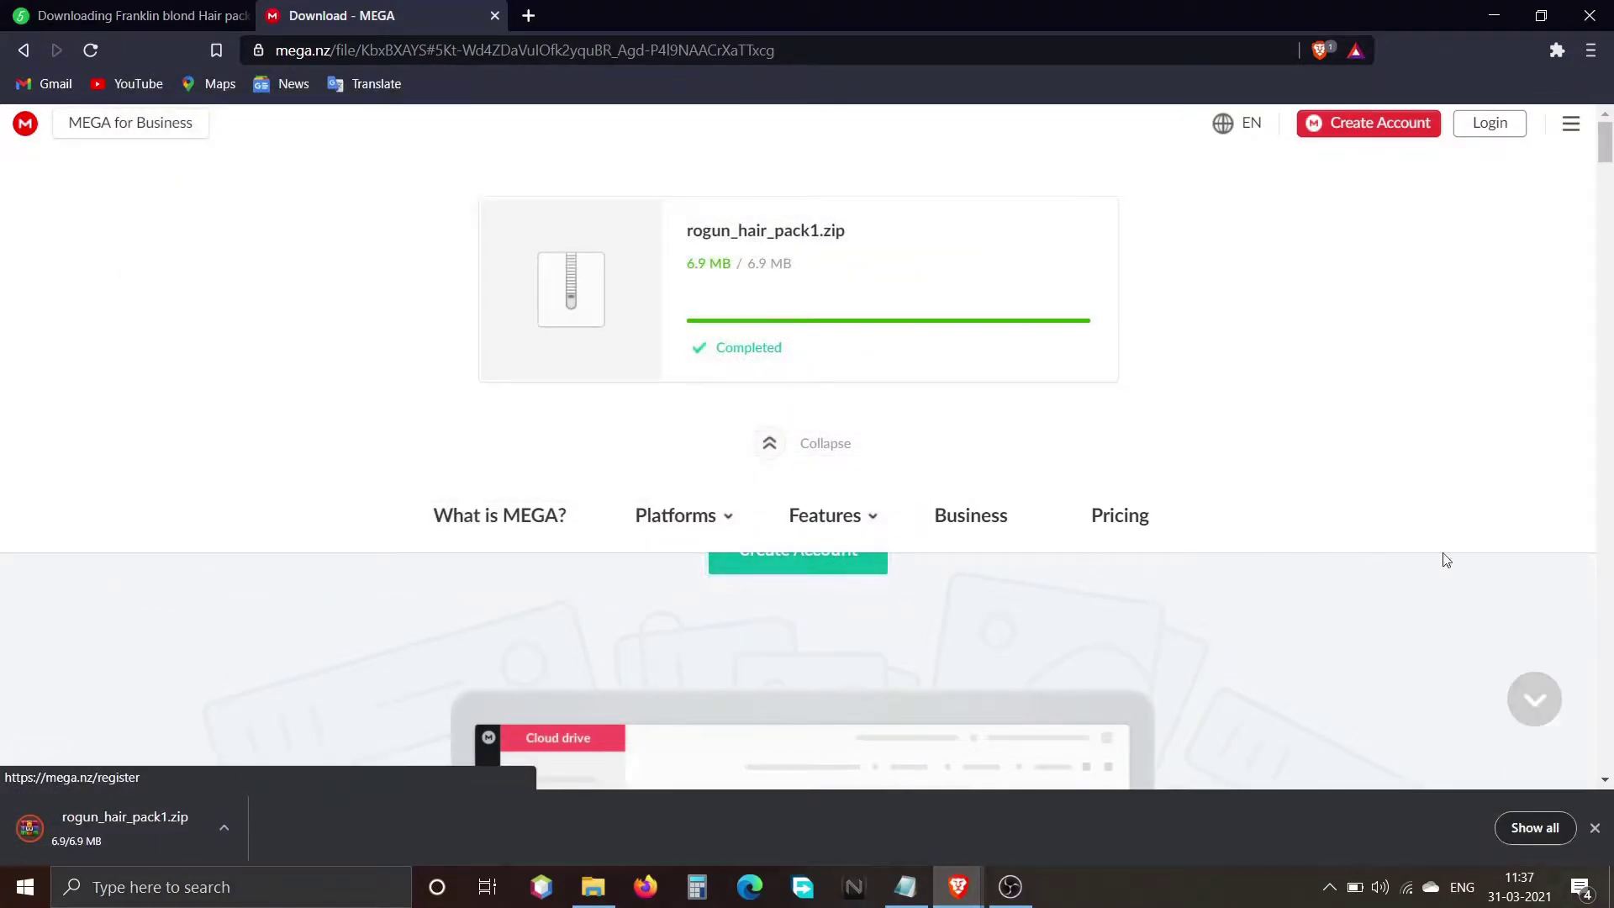
left_click(1596, 830)
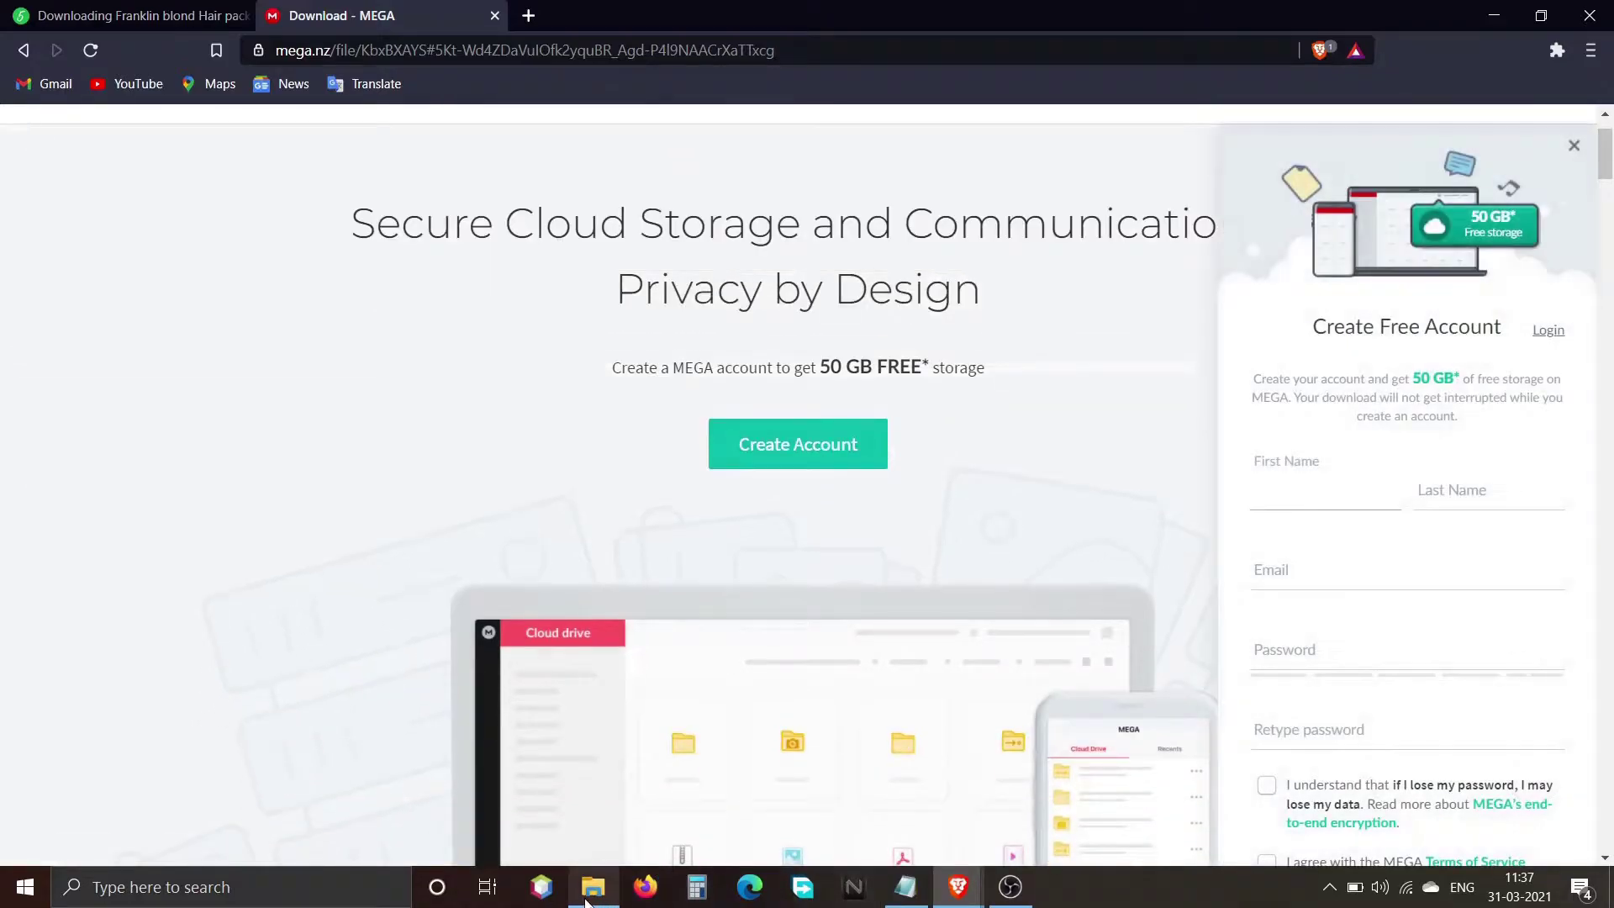
Switch to File Explorer and extract the rogun_hair_pack1 archive in Downloads into a folder of the same name
left_click(587, 897)
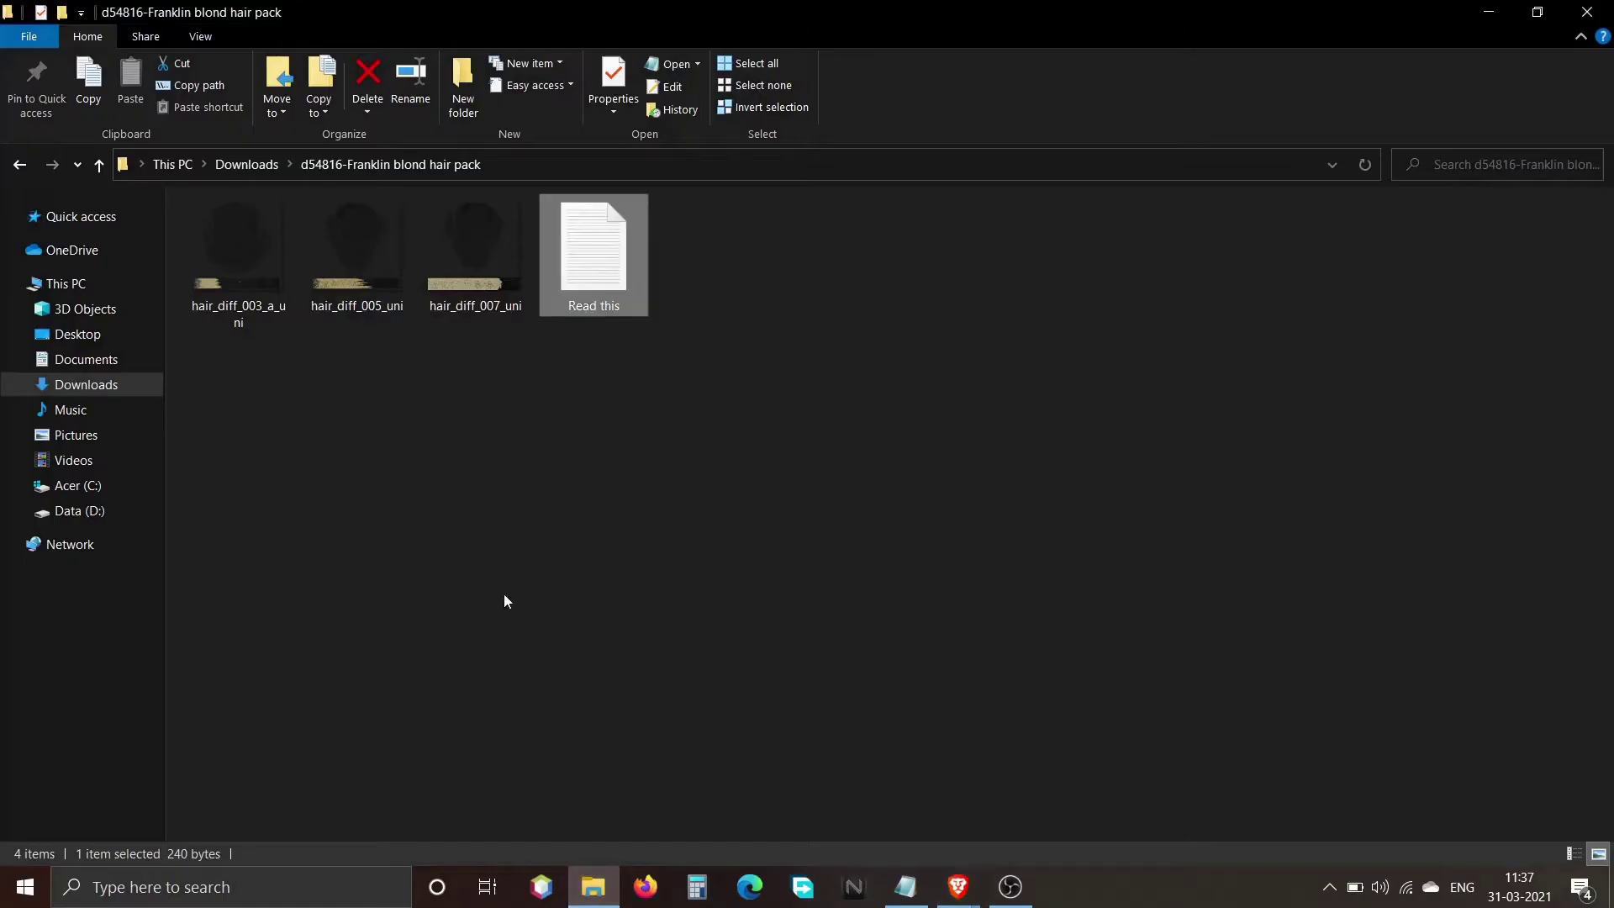
left_click(17, 164)
left_click(17, 164)
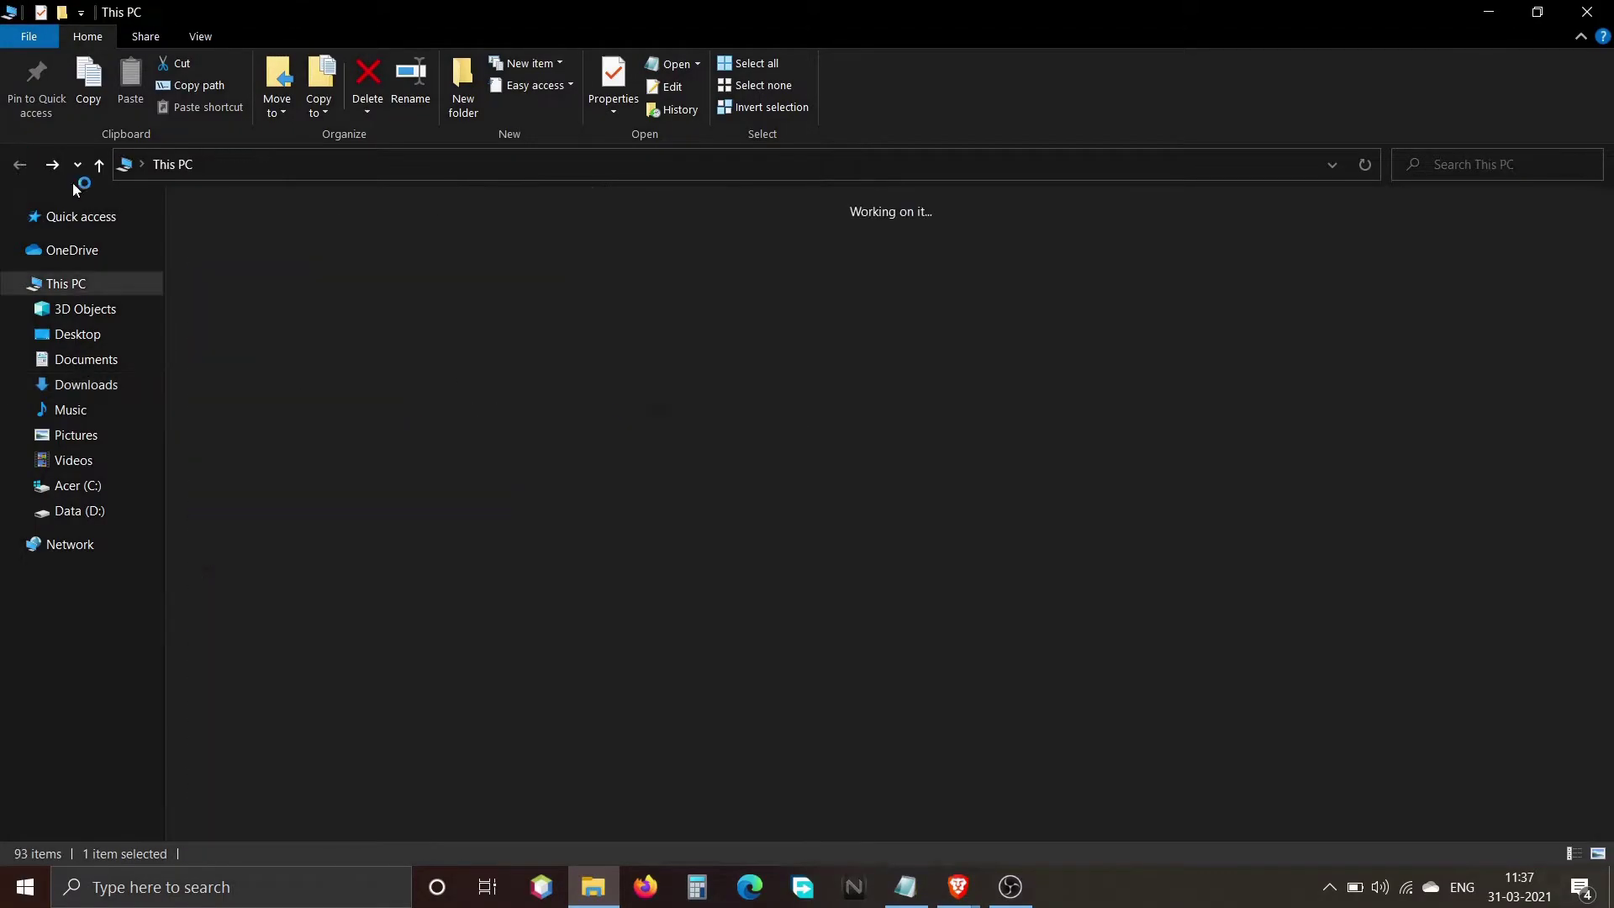
left_click(93, 384)
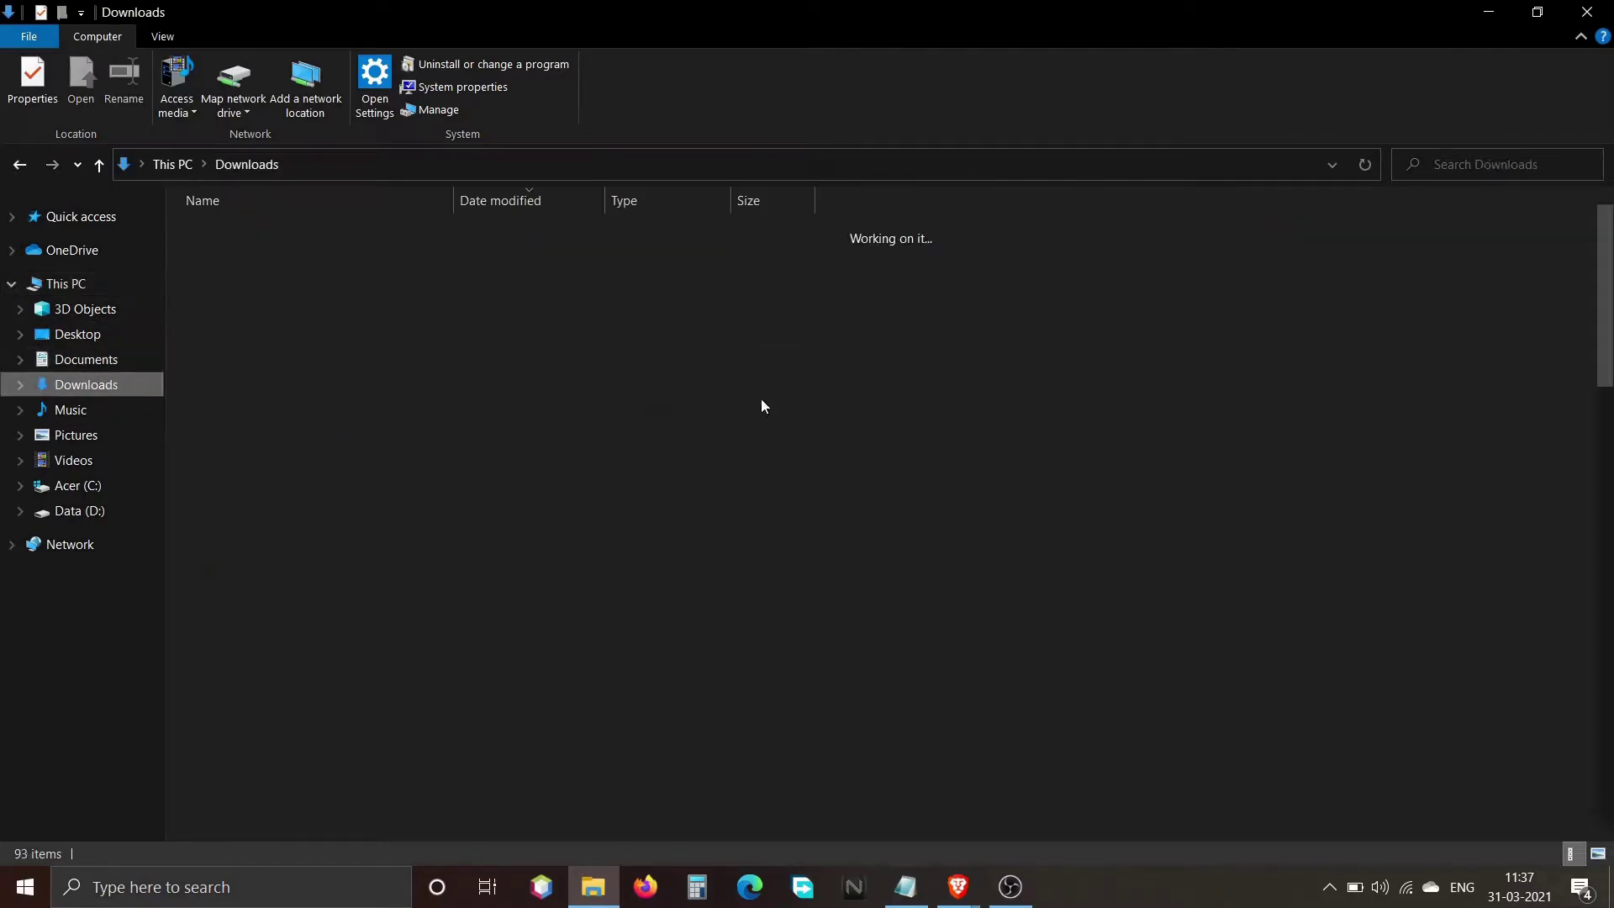
left_click(327, 232)
right_click(327, 232)
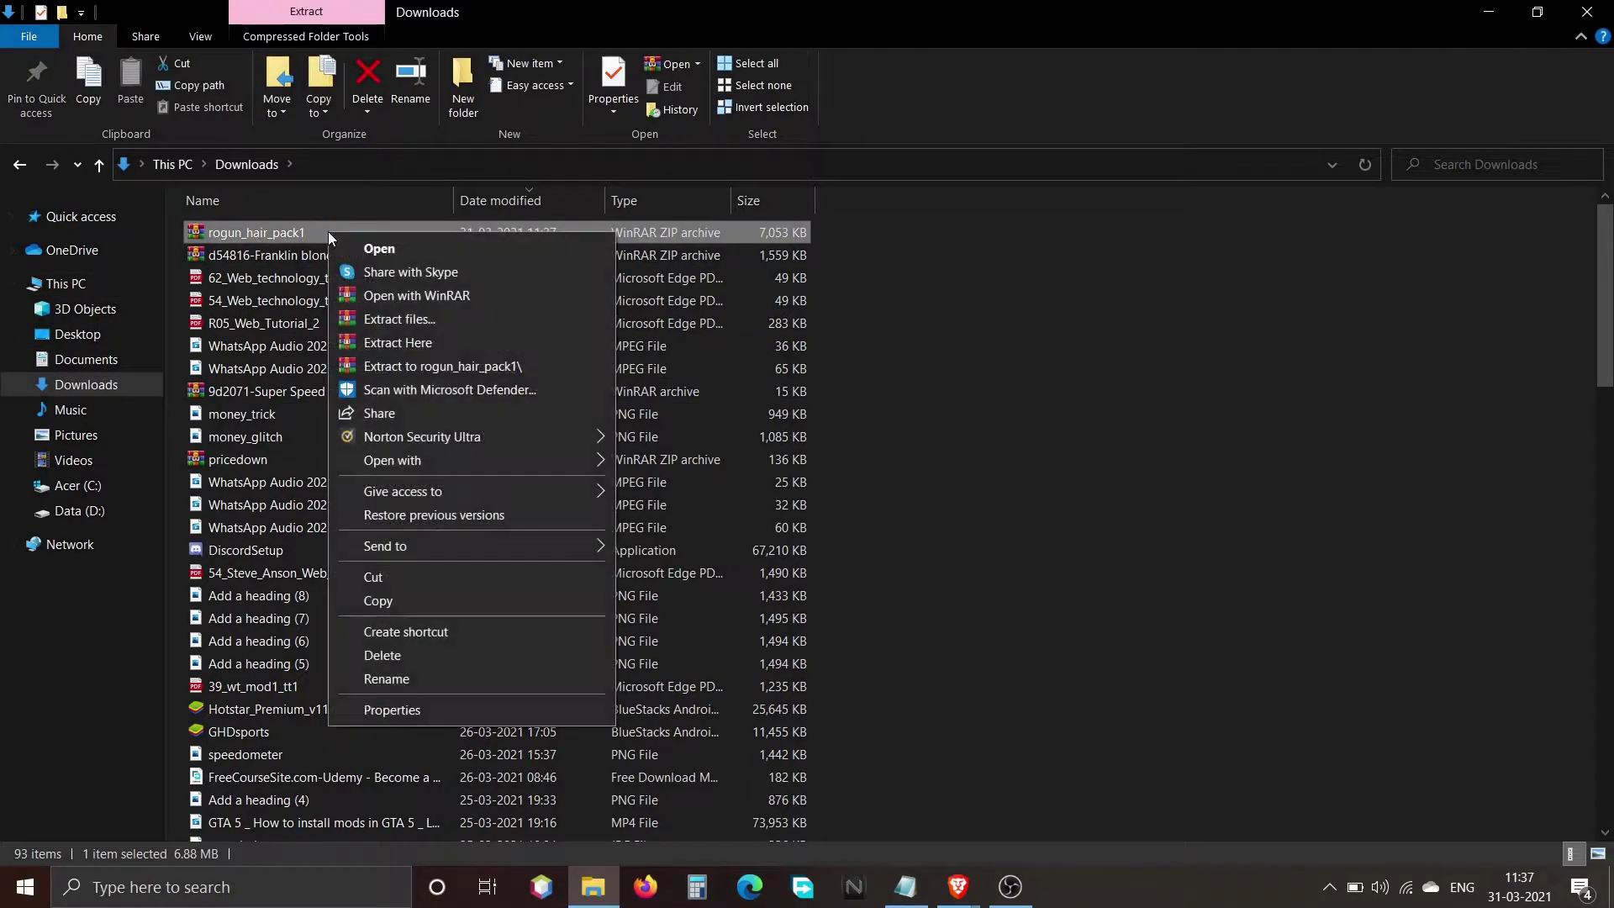
left_click(381, 321)
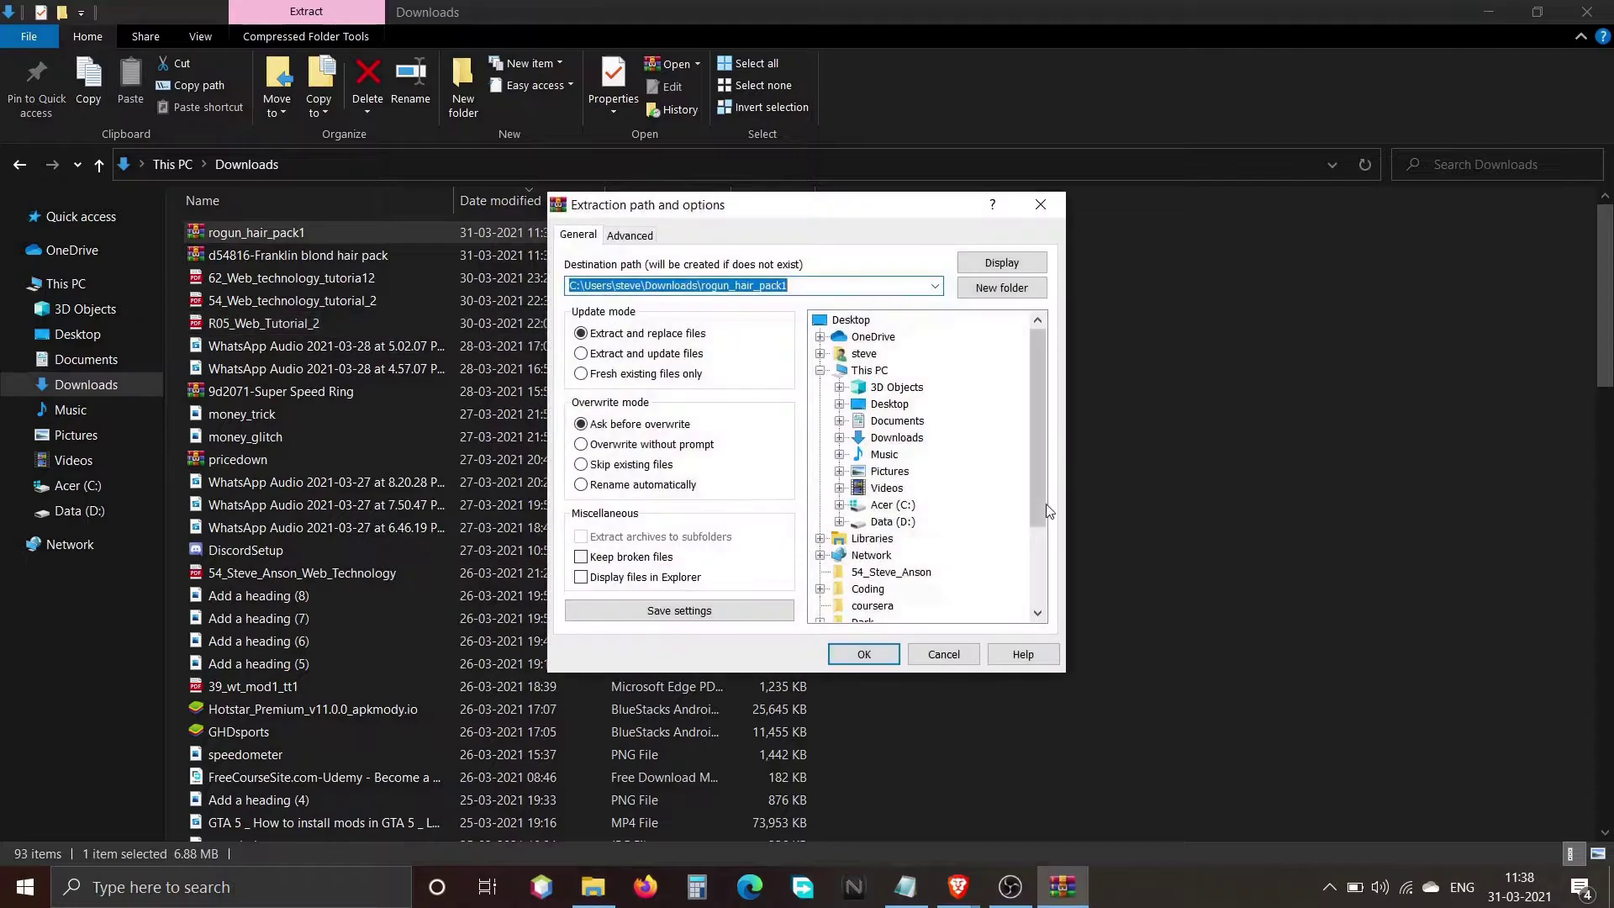
left_click(869, 658)
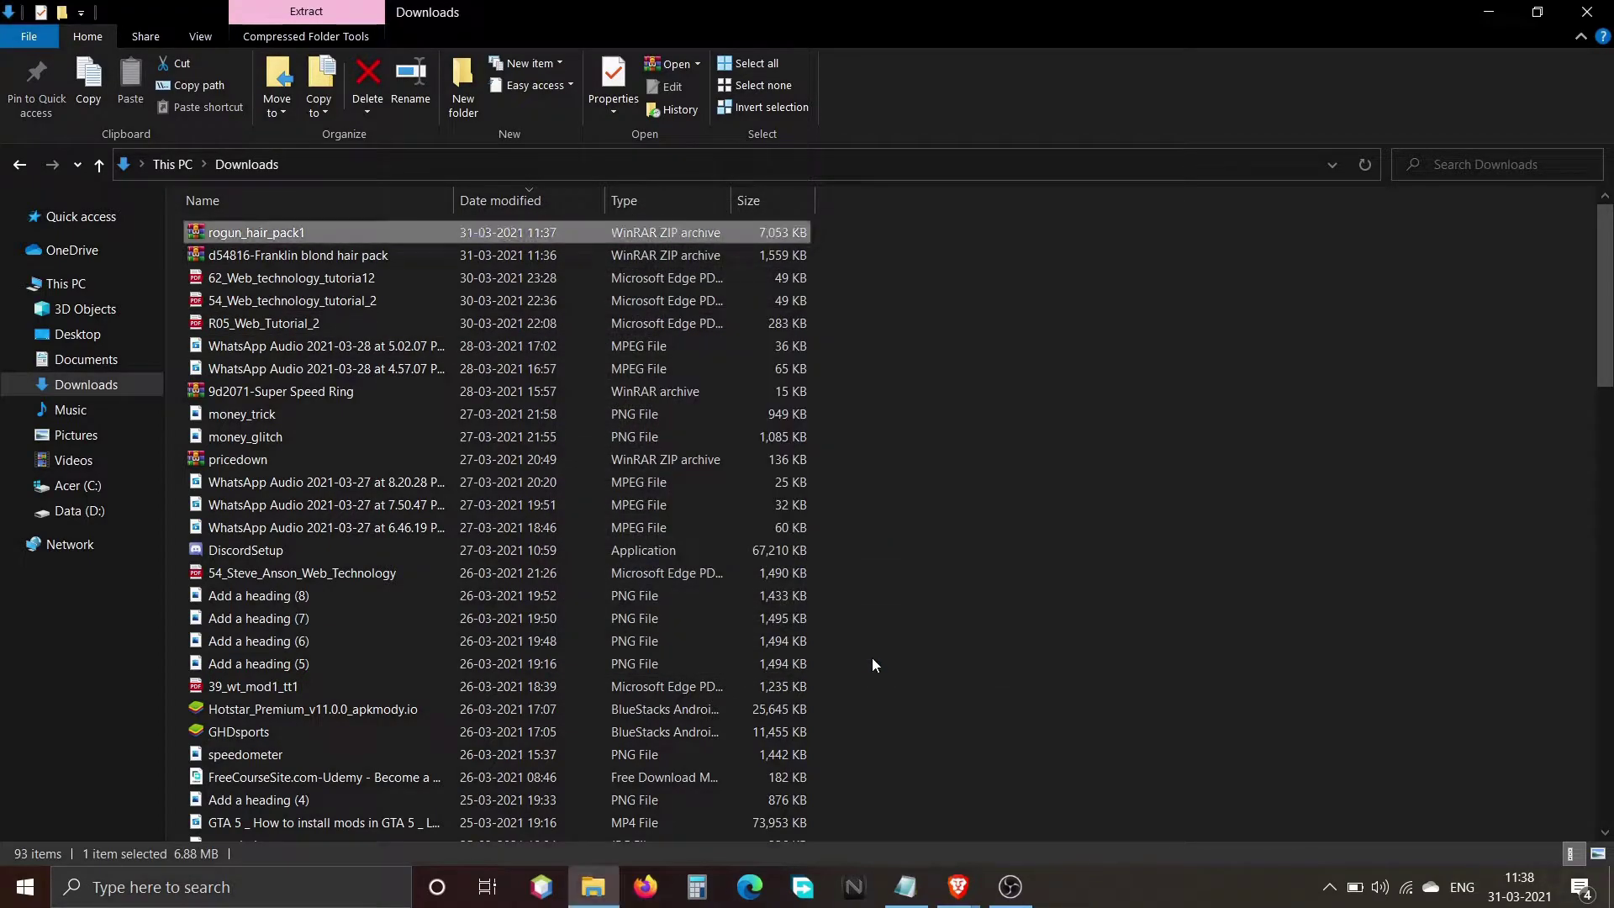
Locate the extracted rogun_hair_pack1 folder in Downloads and close the Read this note
scroll(1271, 538, "down", 20)
scroll(1270, 547, "down", 5)
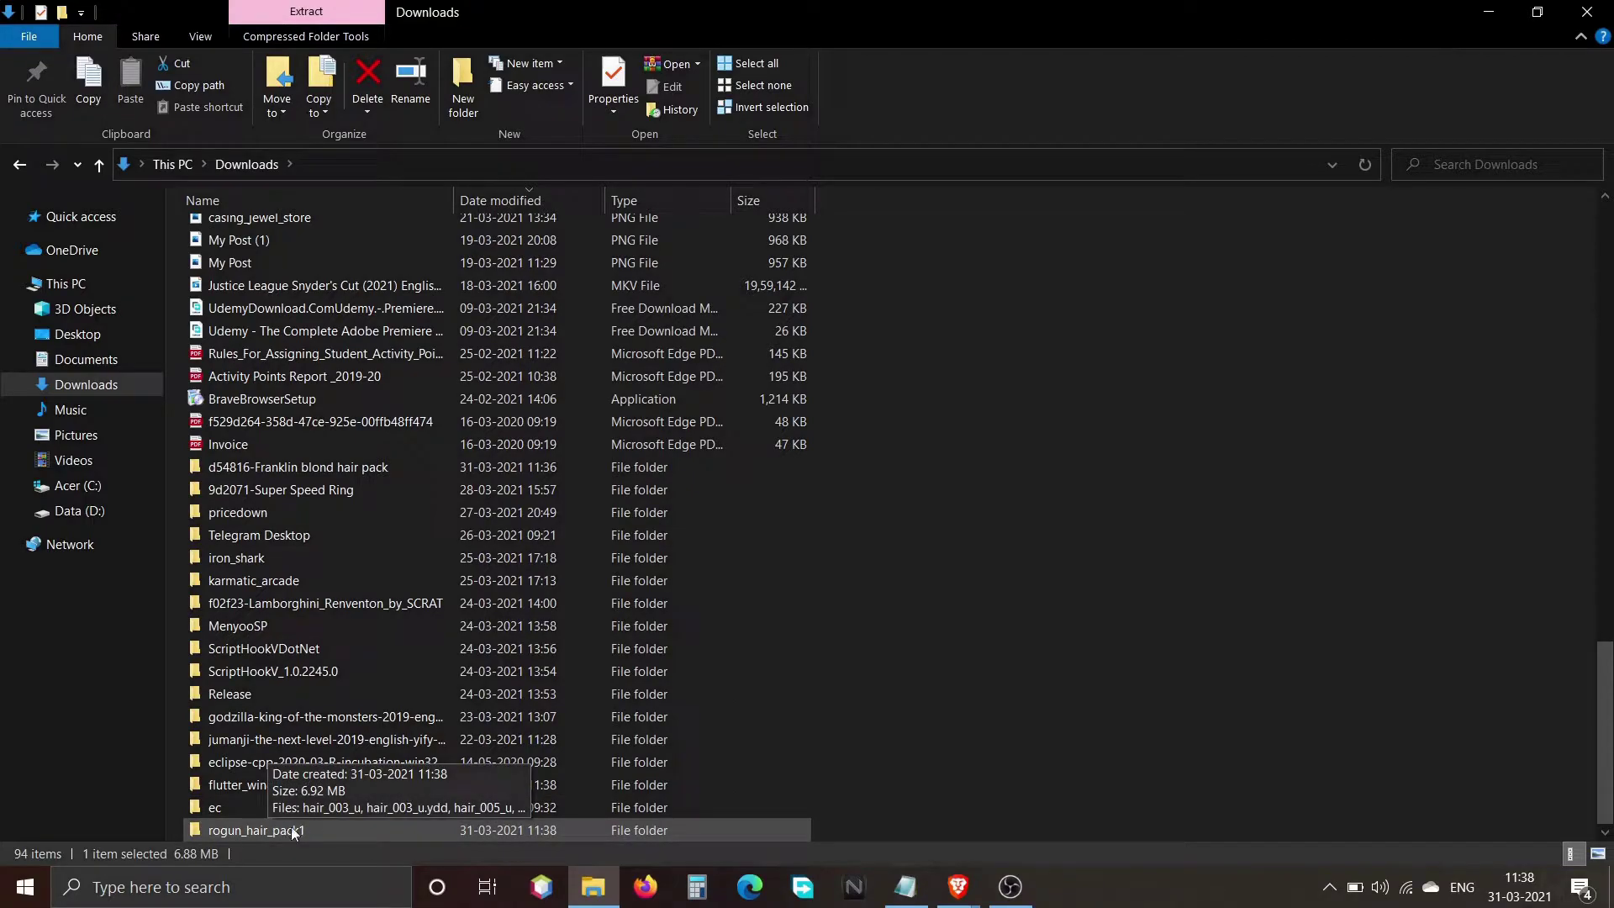
left_click(1361, 526)
scroll(1133, 526, "up", 13)
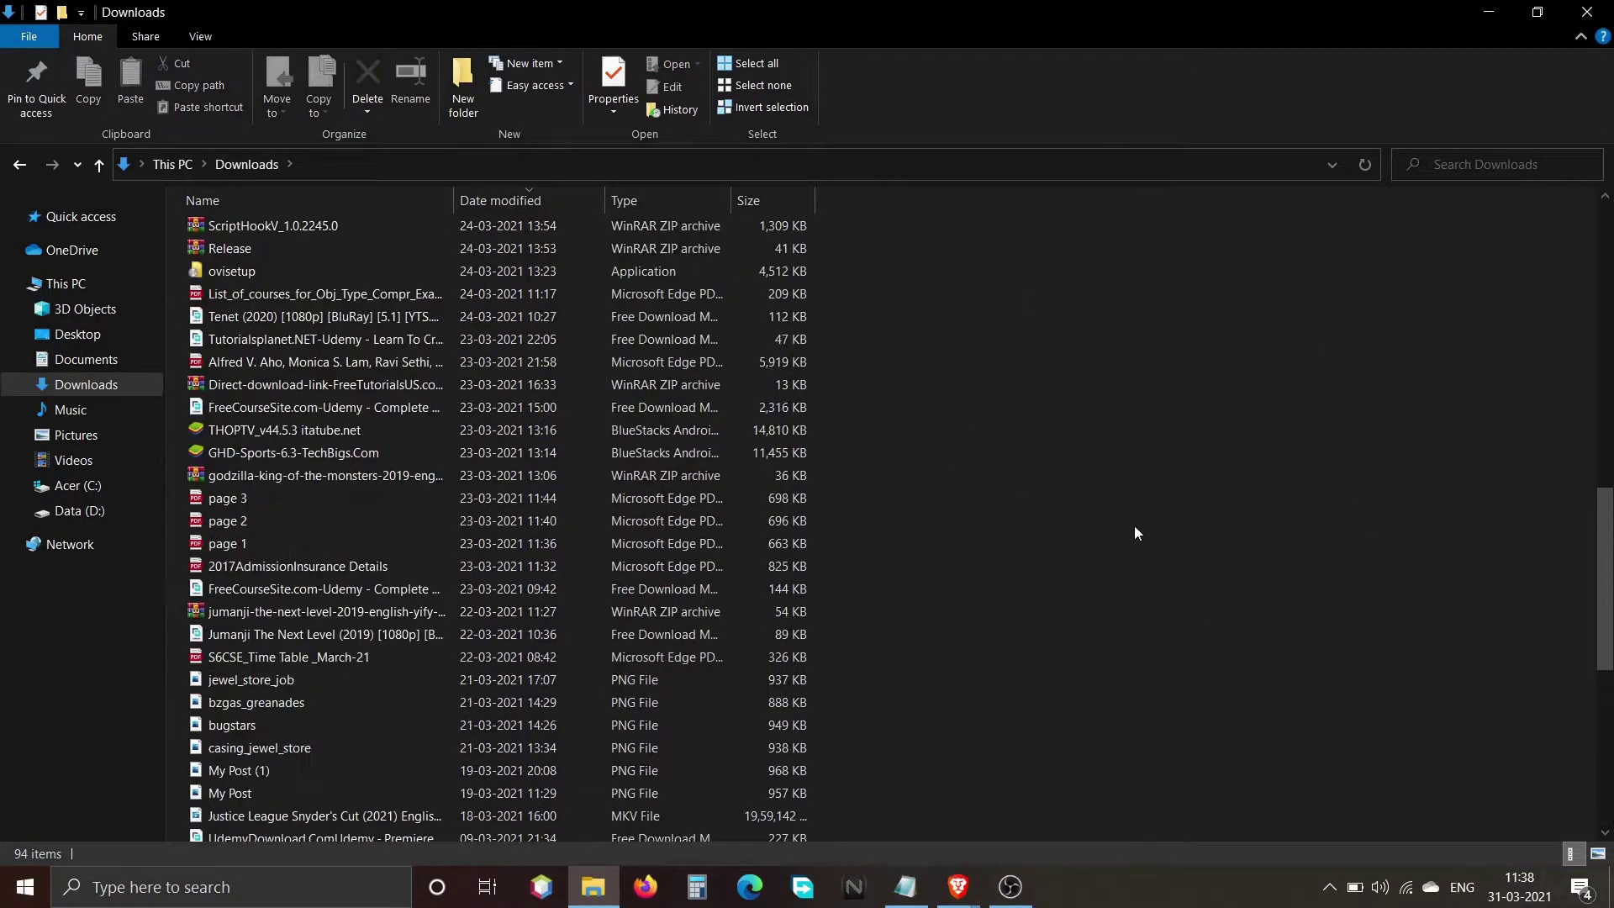
scroll(1118, 600, "down", 13)
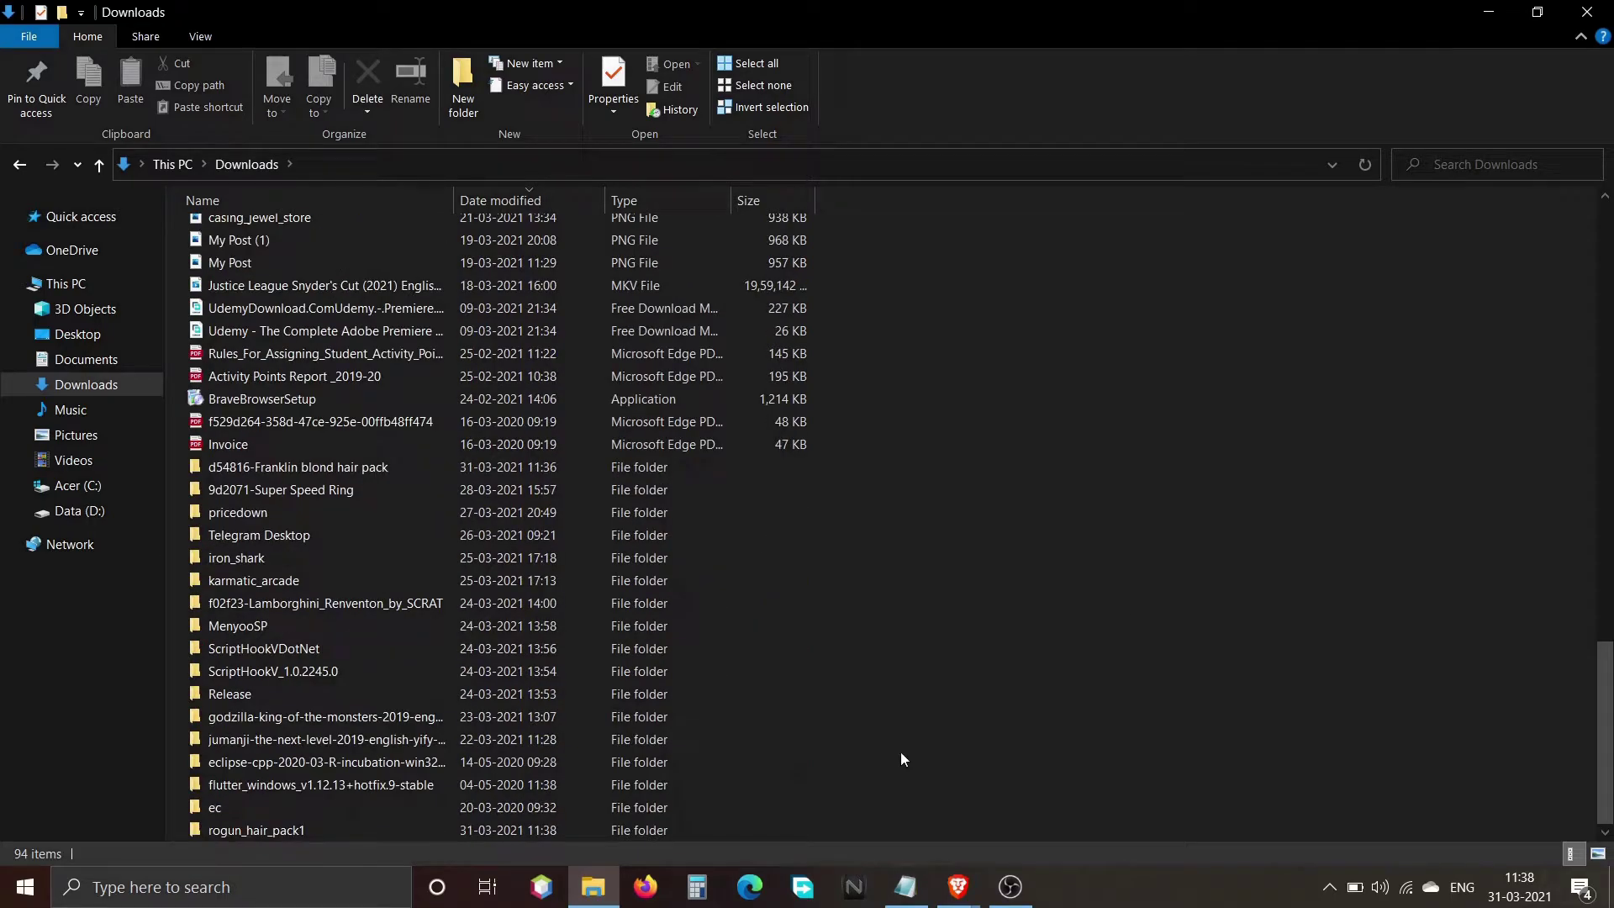
left_click(909, 889)
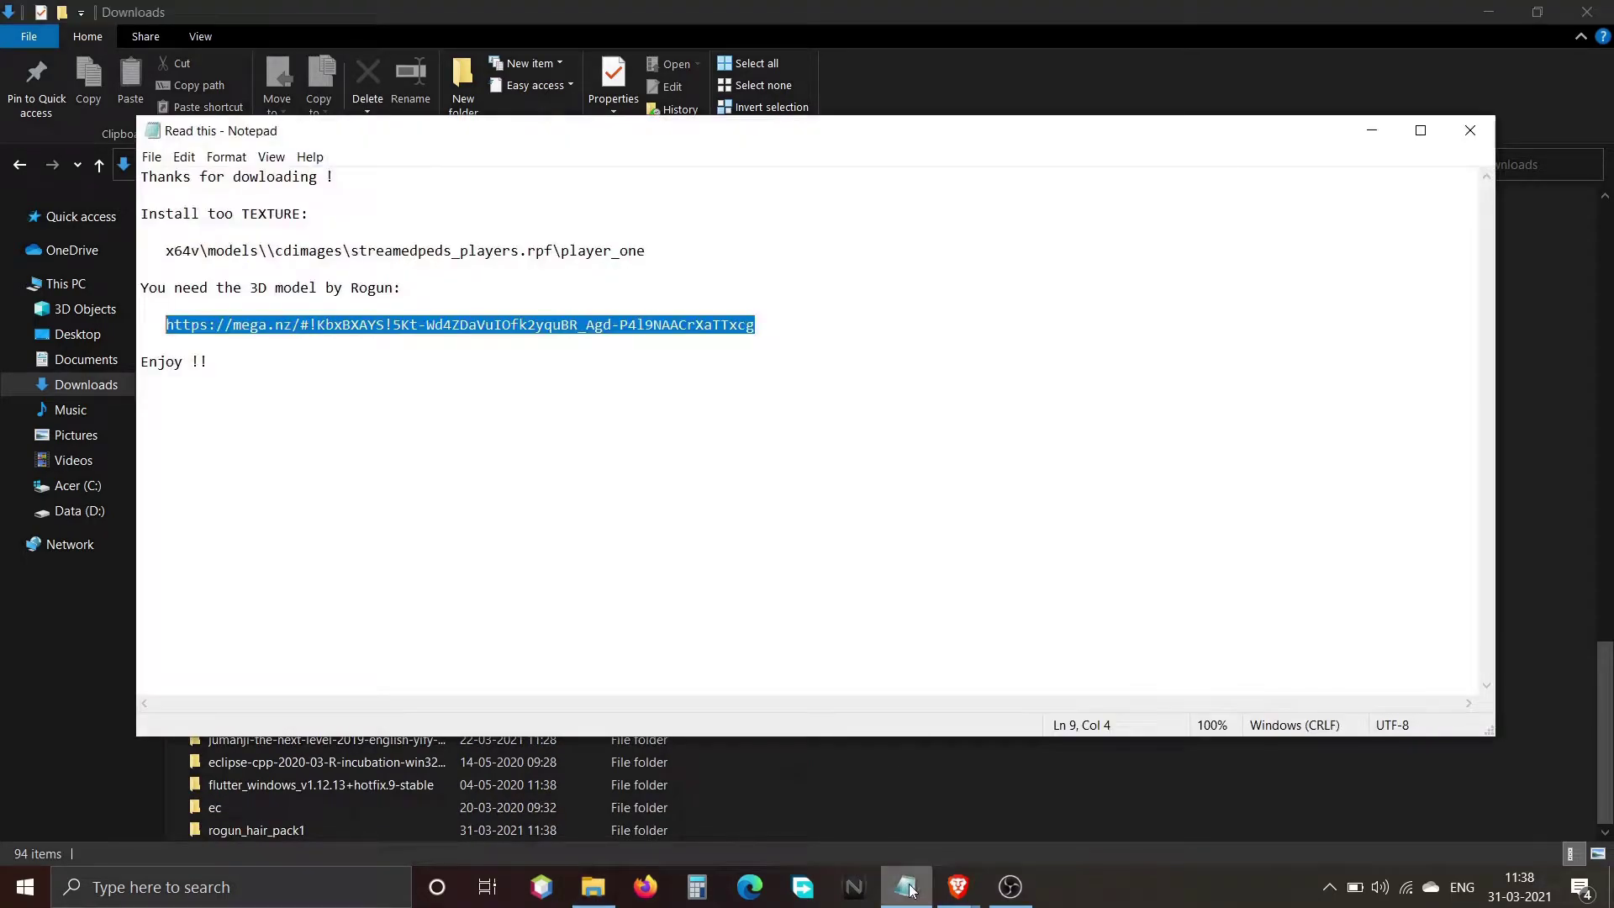
left_click(1468, 132)
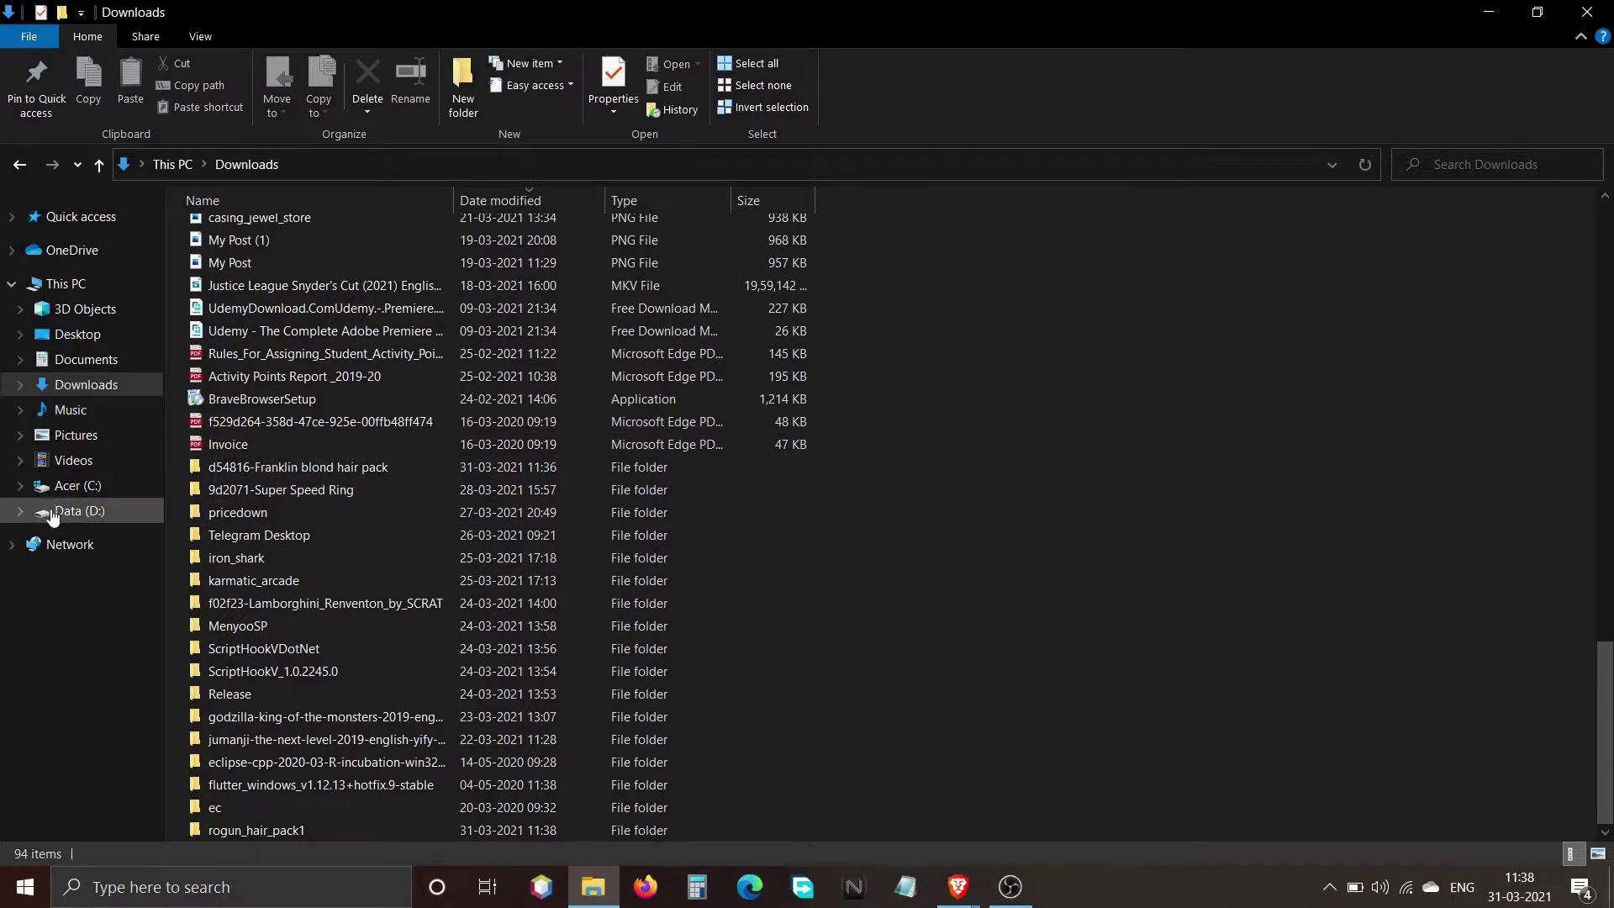
Open the GTAV game folder on the Data (D:) drive and look through its files
left_click(80, 510)
double_click(226, 412)
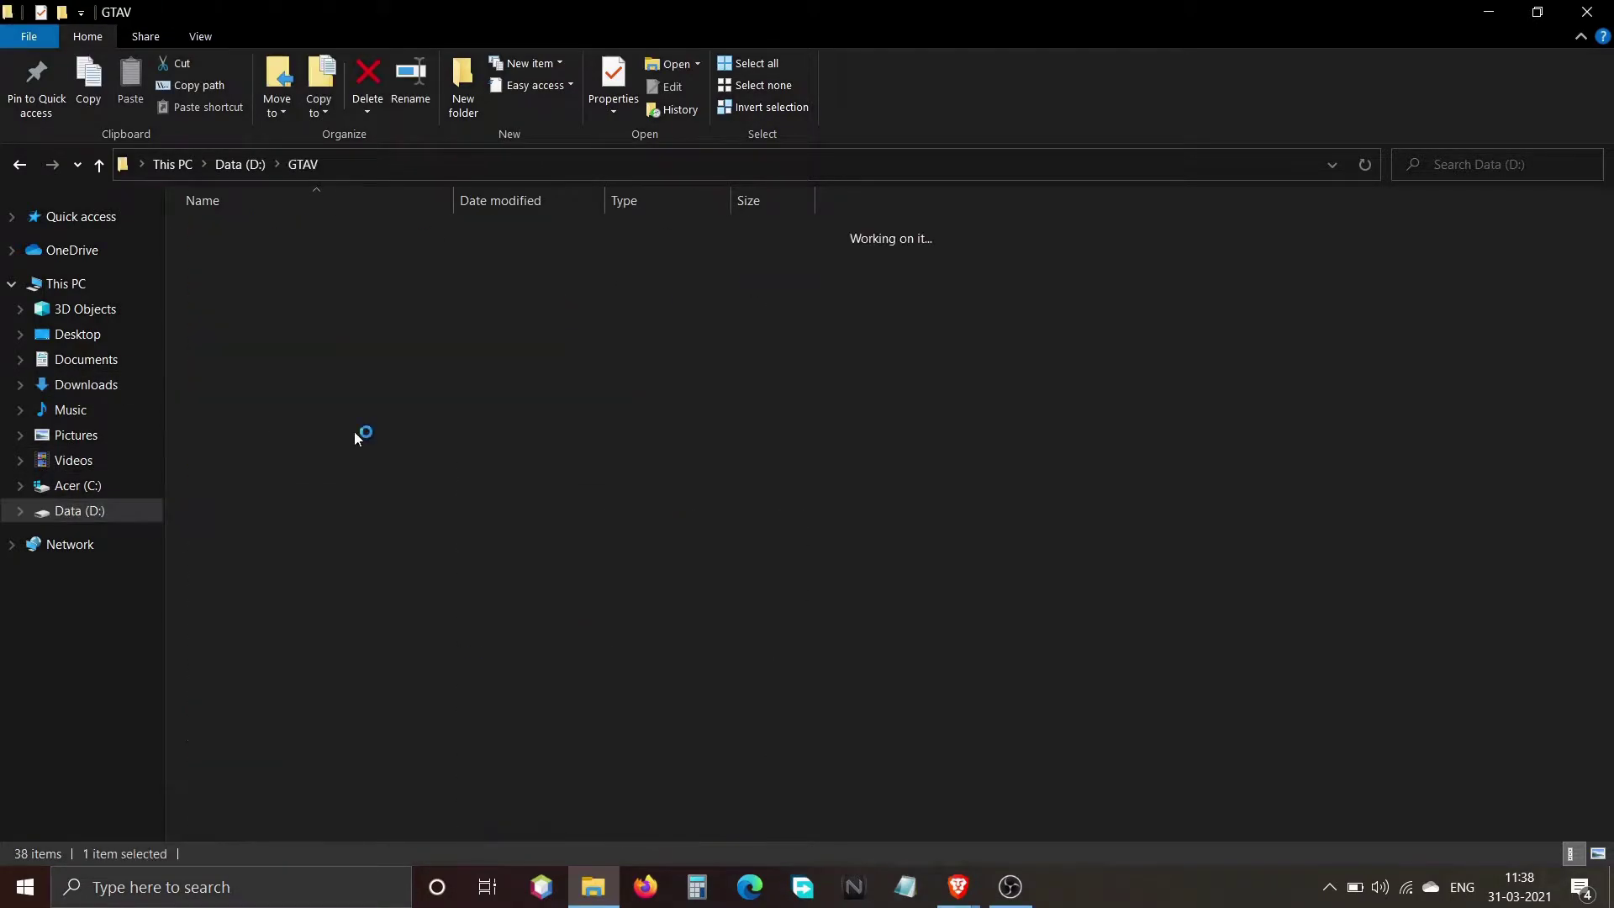
scroll(656, 460, "down", 2)
scroll(390, 410, "down", 1)
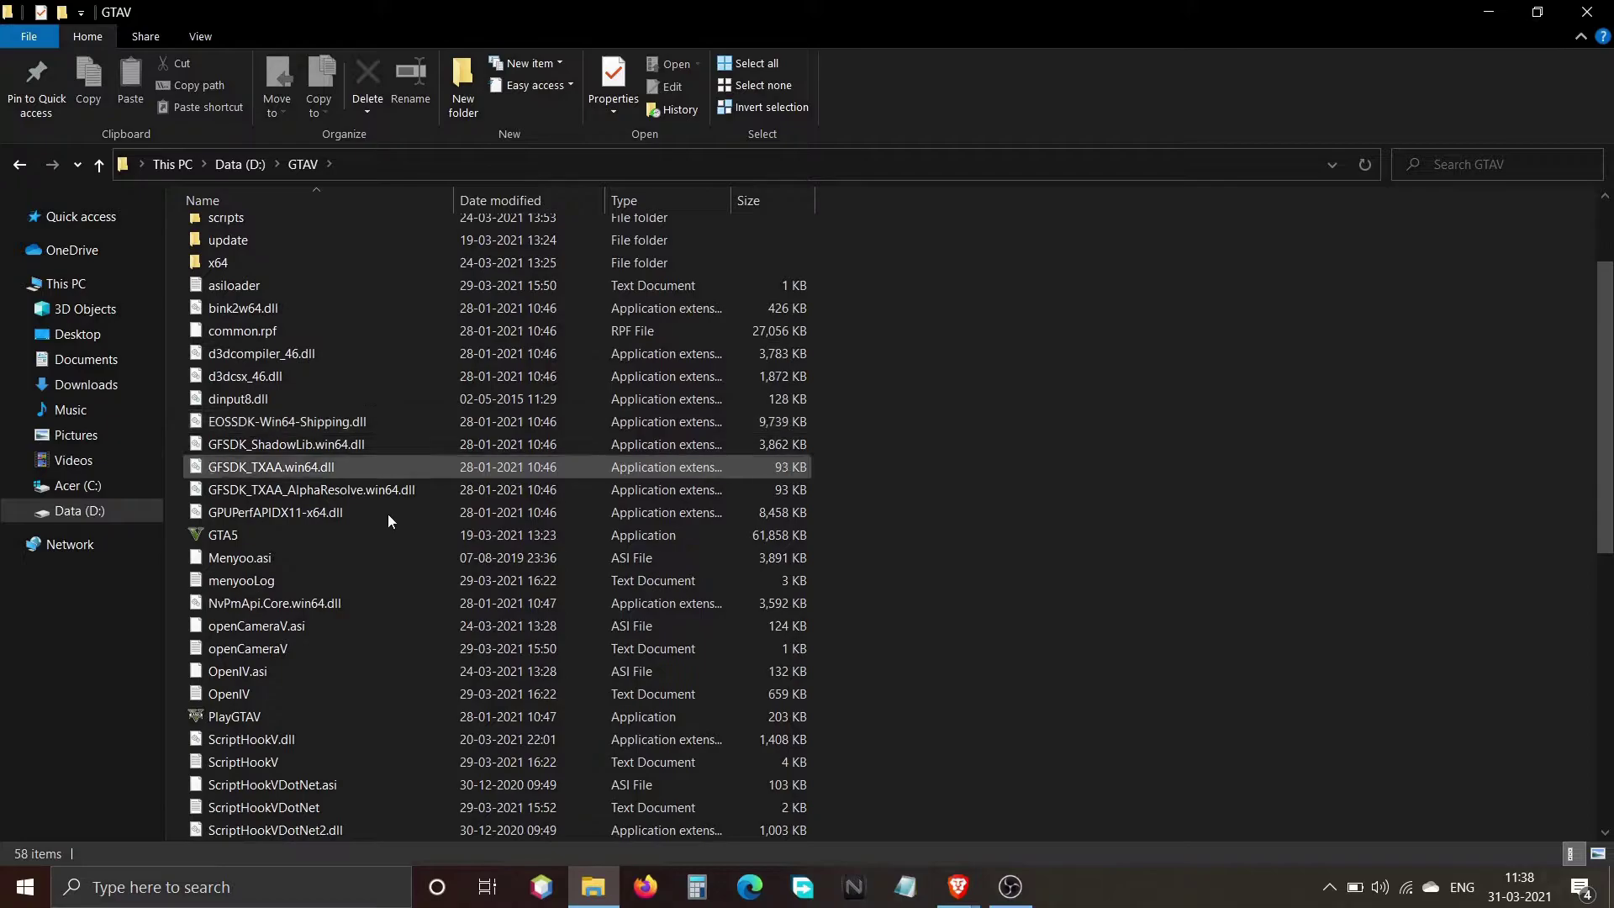
Copy x64v.rpf from the GTAV folder into its mods subfolder
scroll(395, 546, "down", 8)
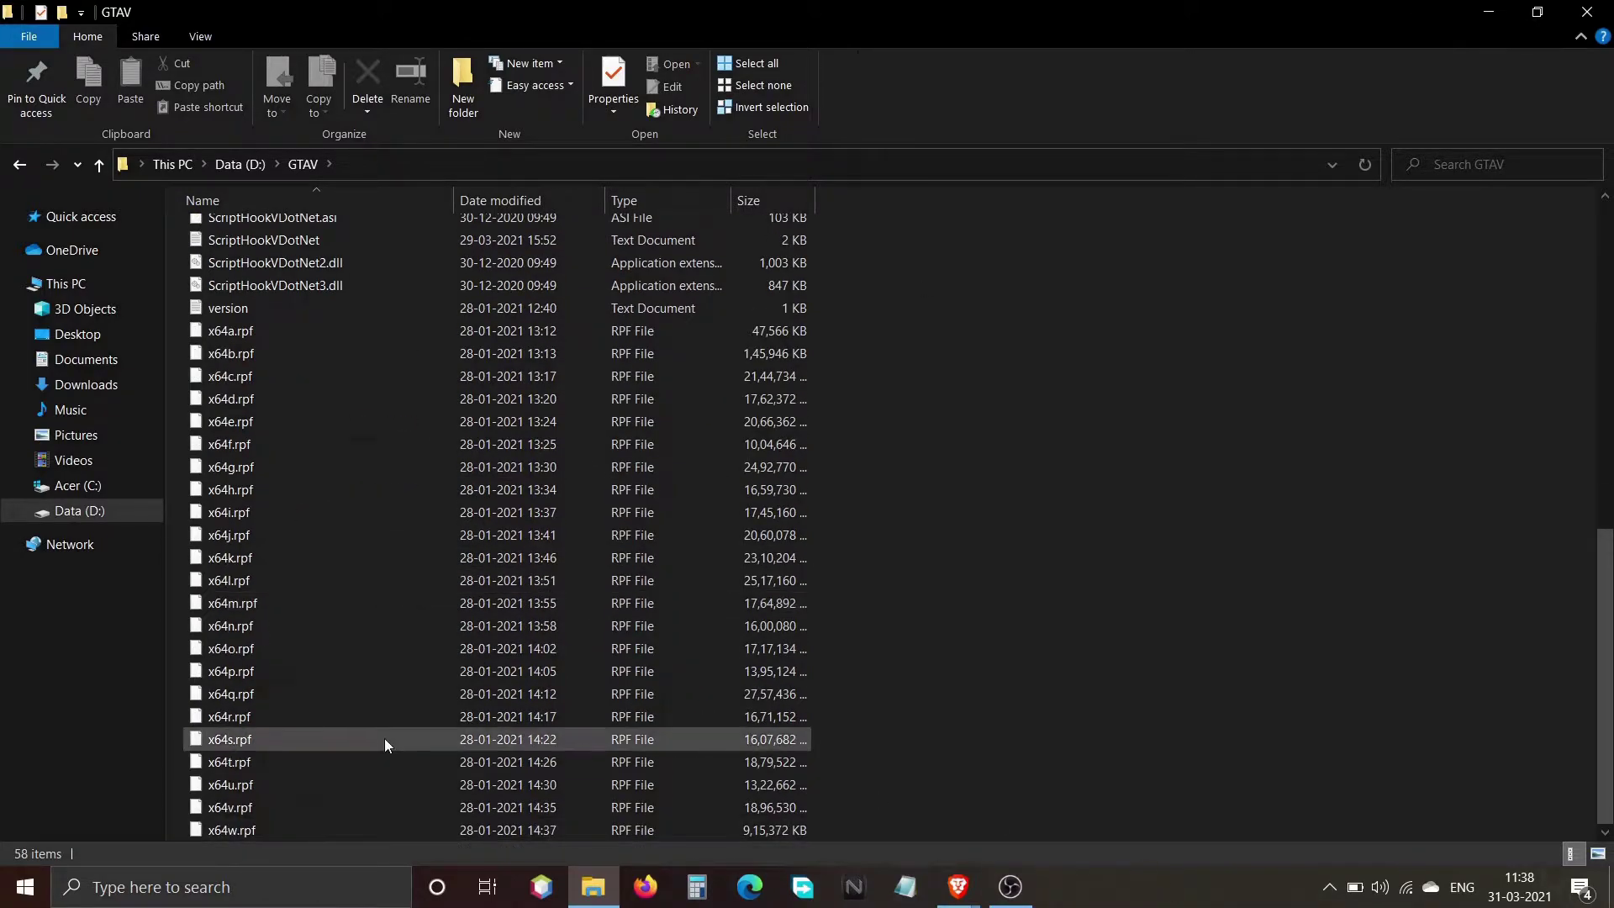
left_click(265, 807)
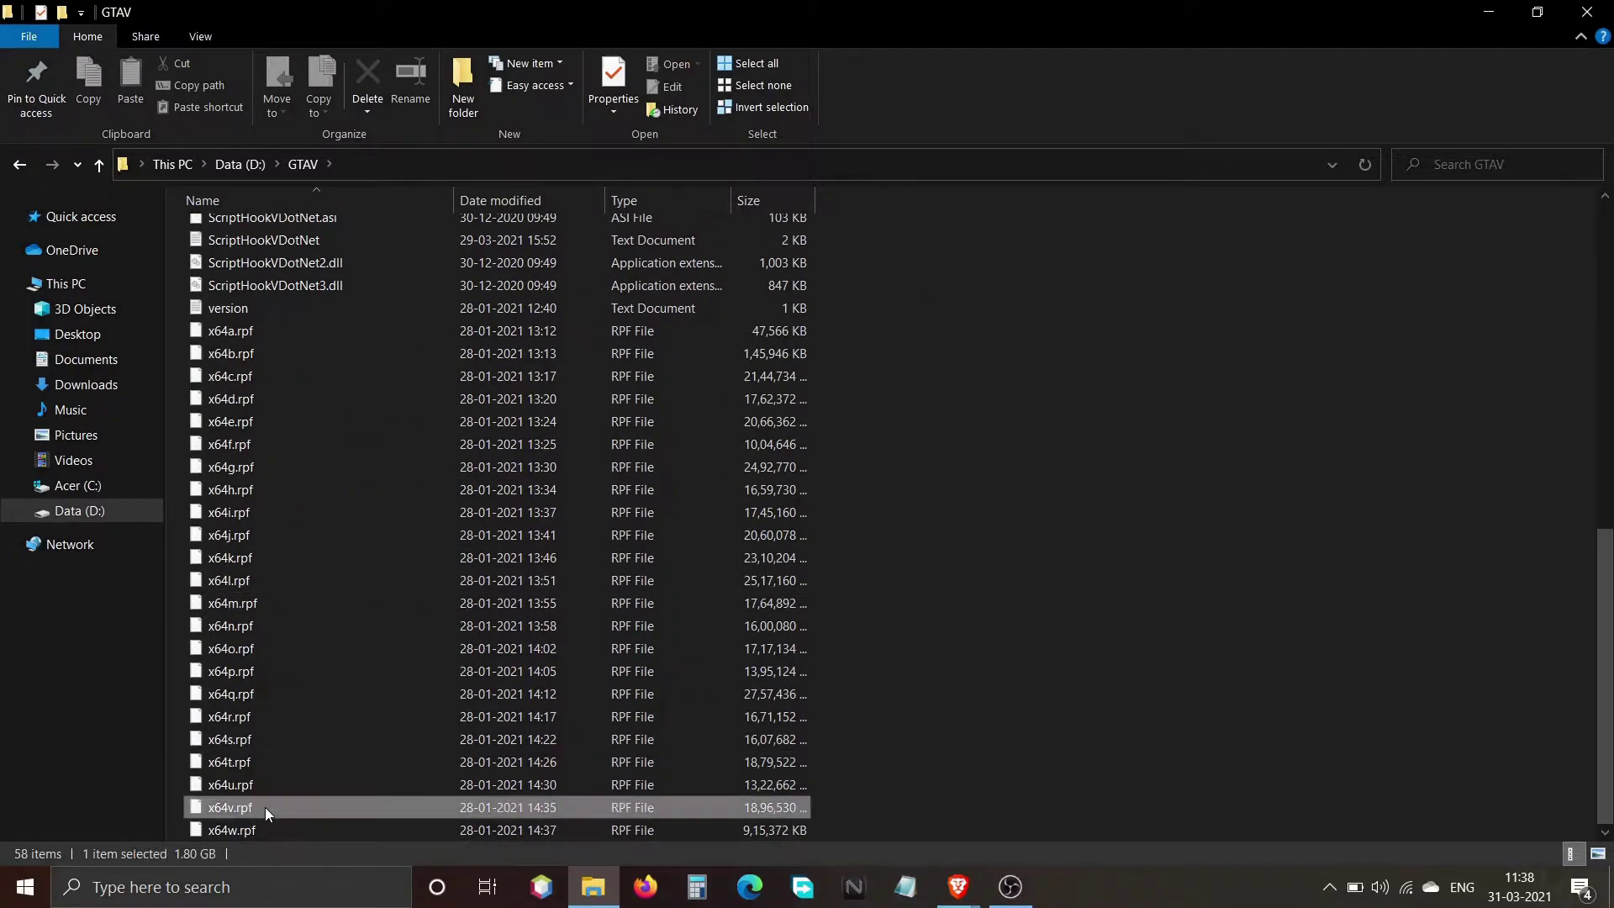
right_click(265, 807)
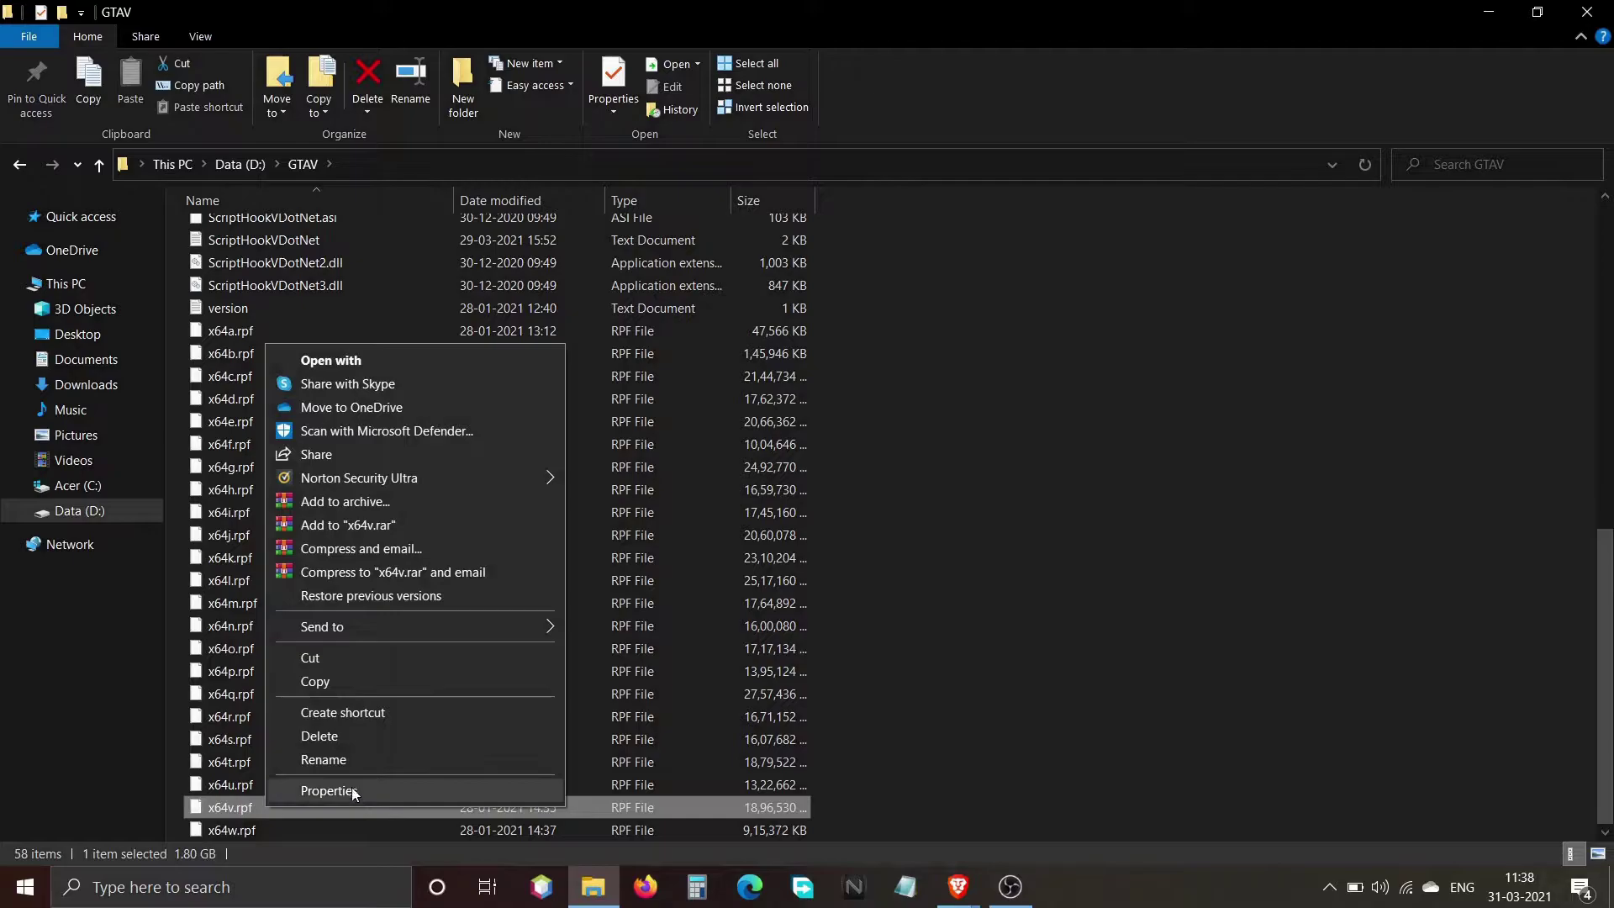
left_click(332, 680)
scroll(850, 565, "up", 10)
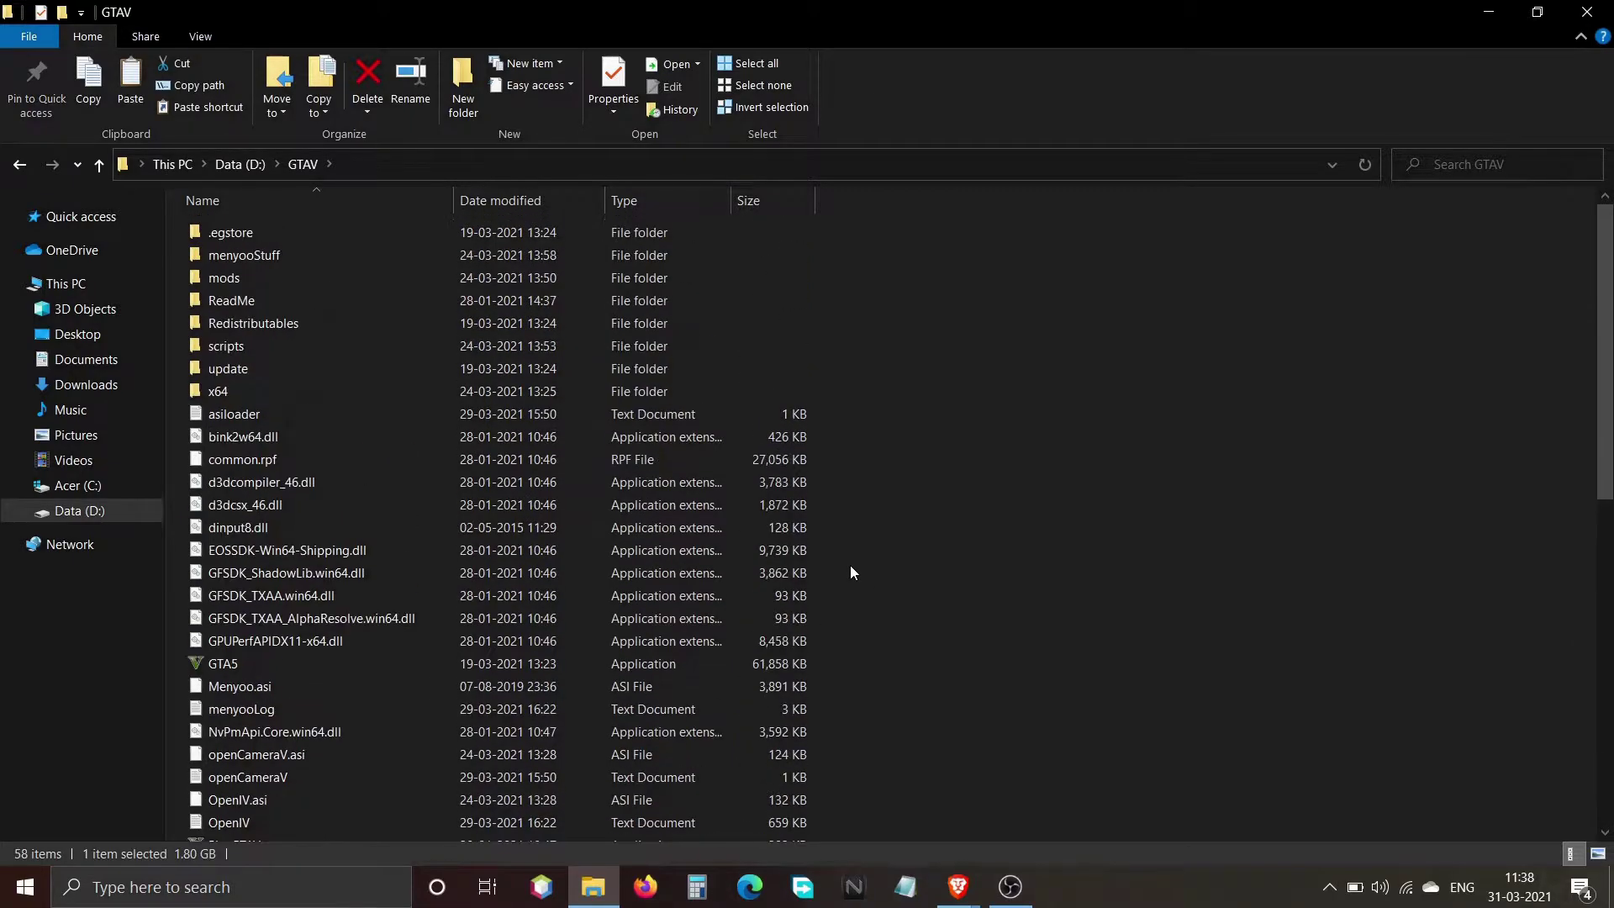
double_click(253, 277)
right_click(259, 475)
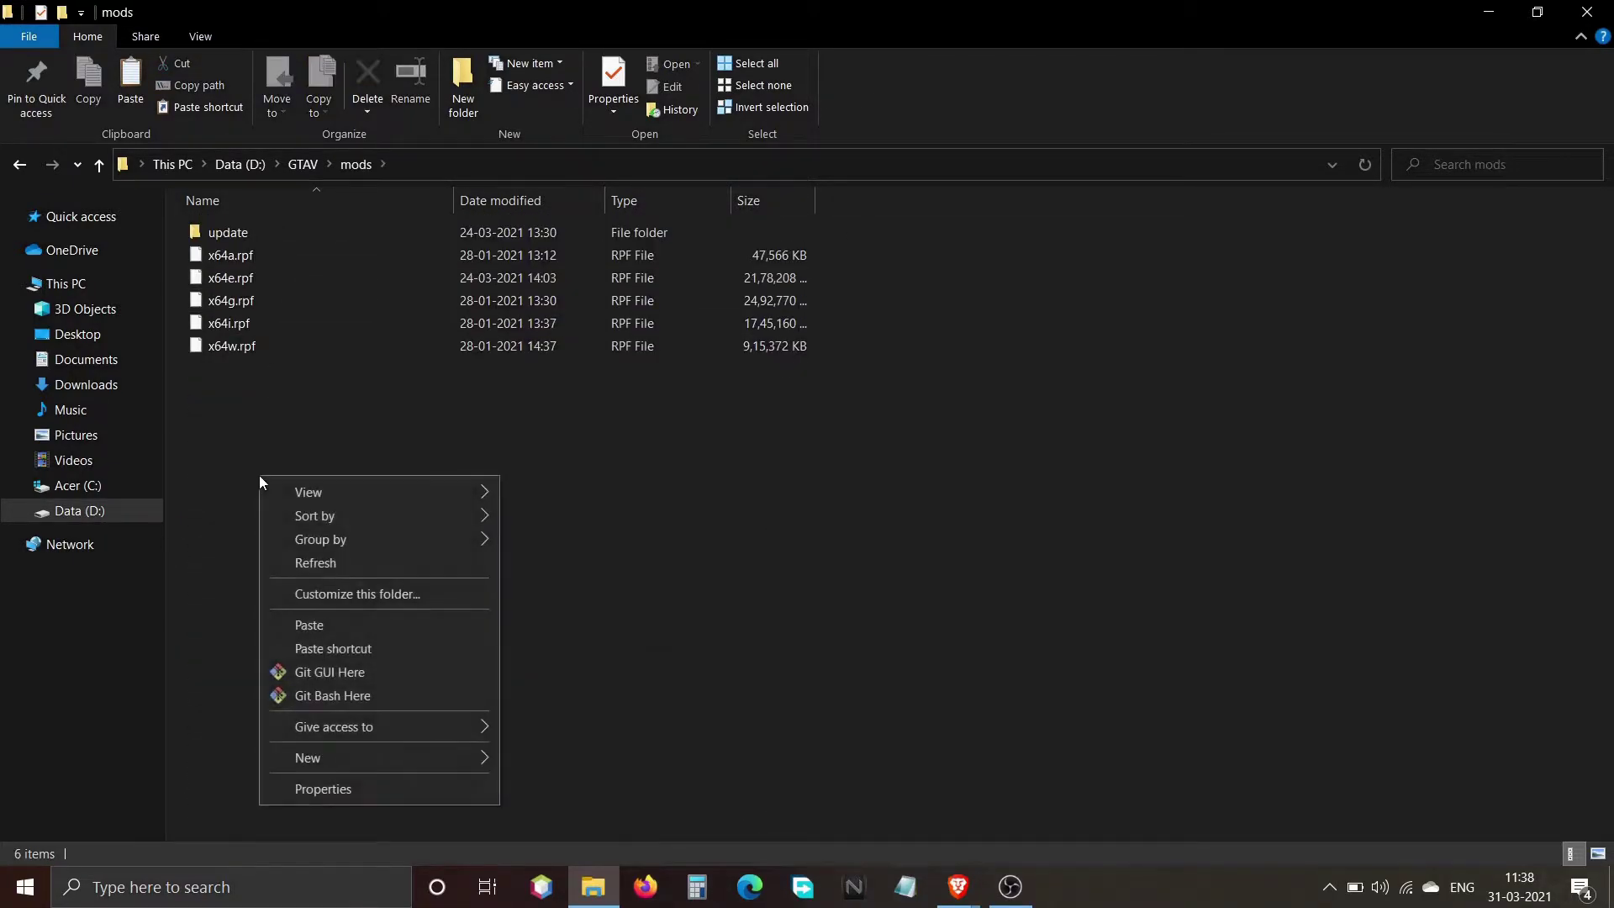
left_click(309, 614)
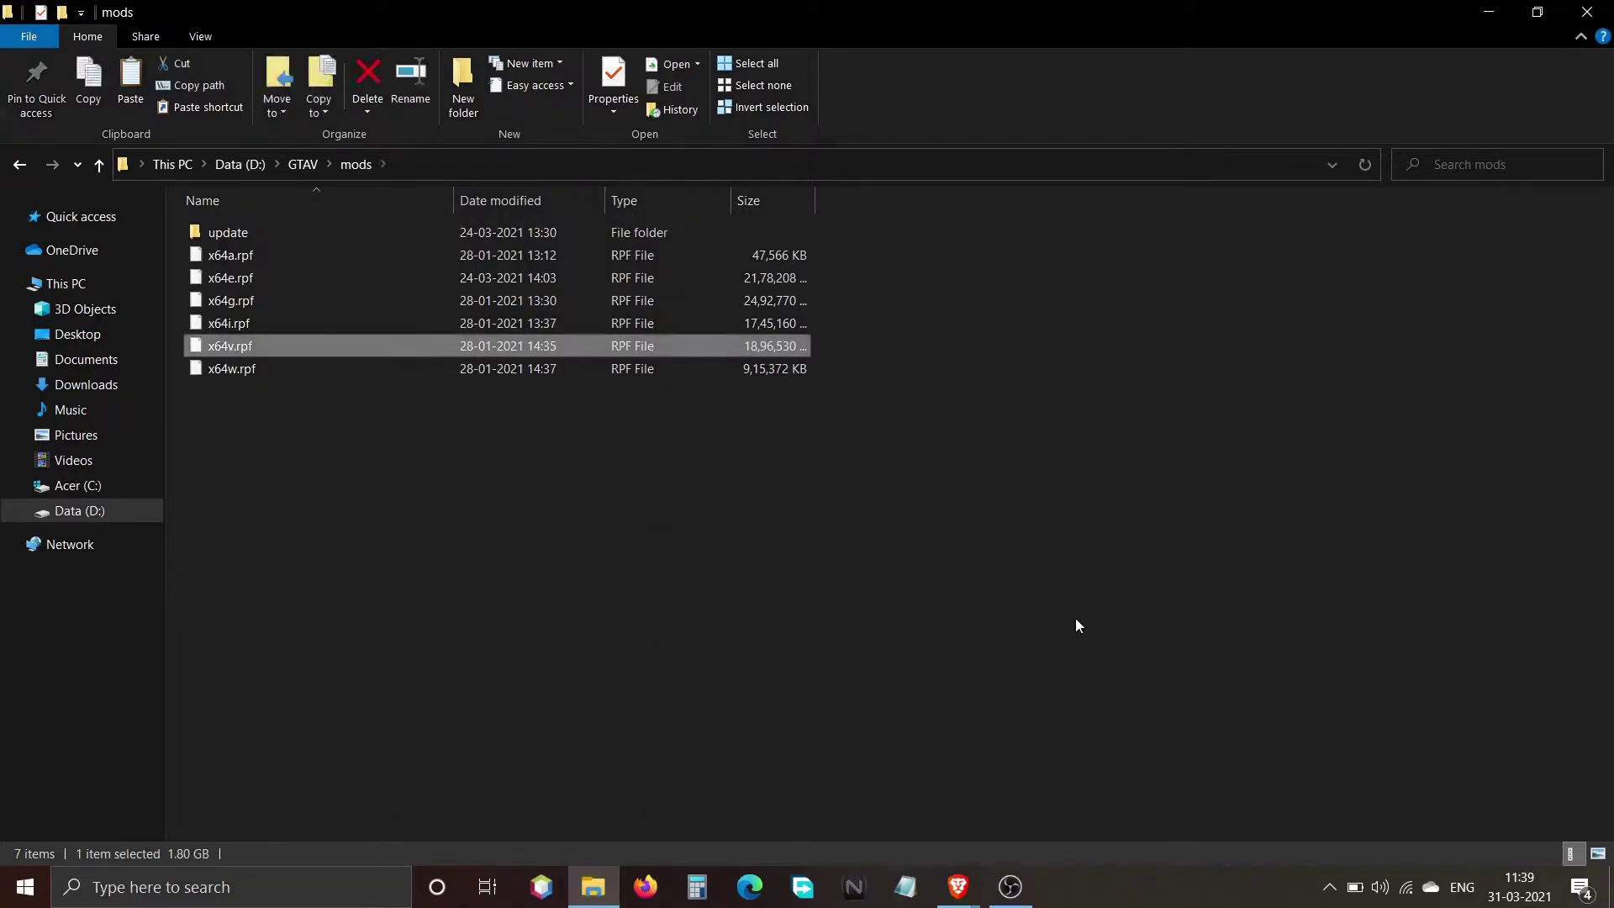
Launch OpenIV from the desktop for GTA V and turn on edit mode, accepting the editing warning
key("super+d")
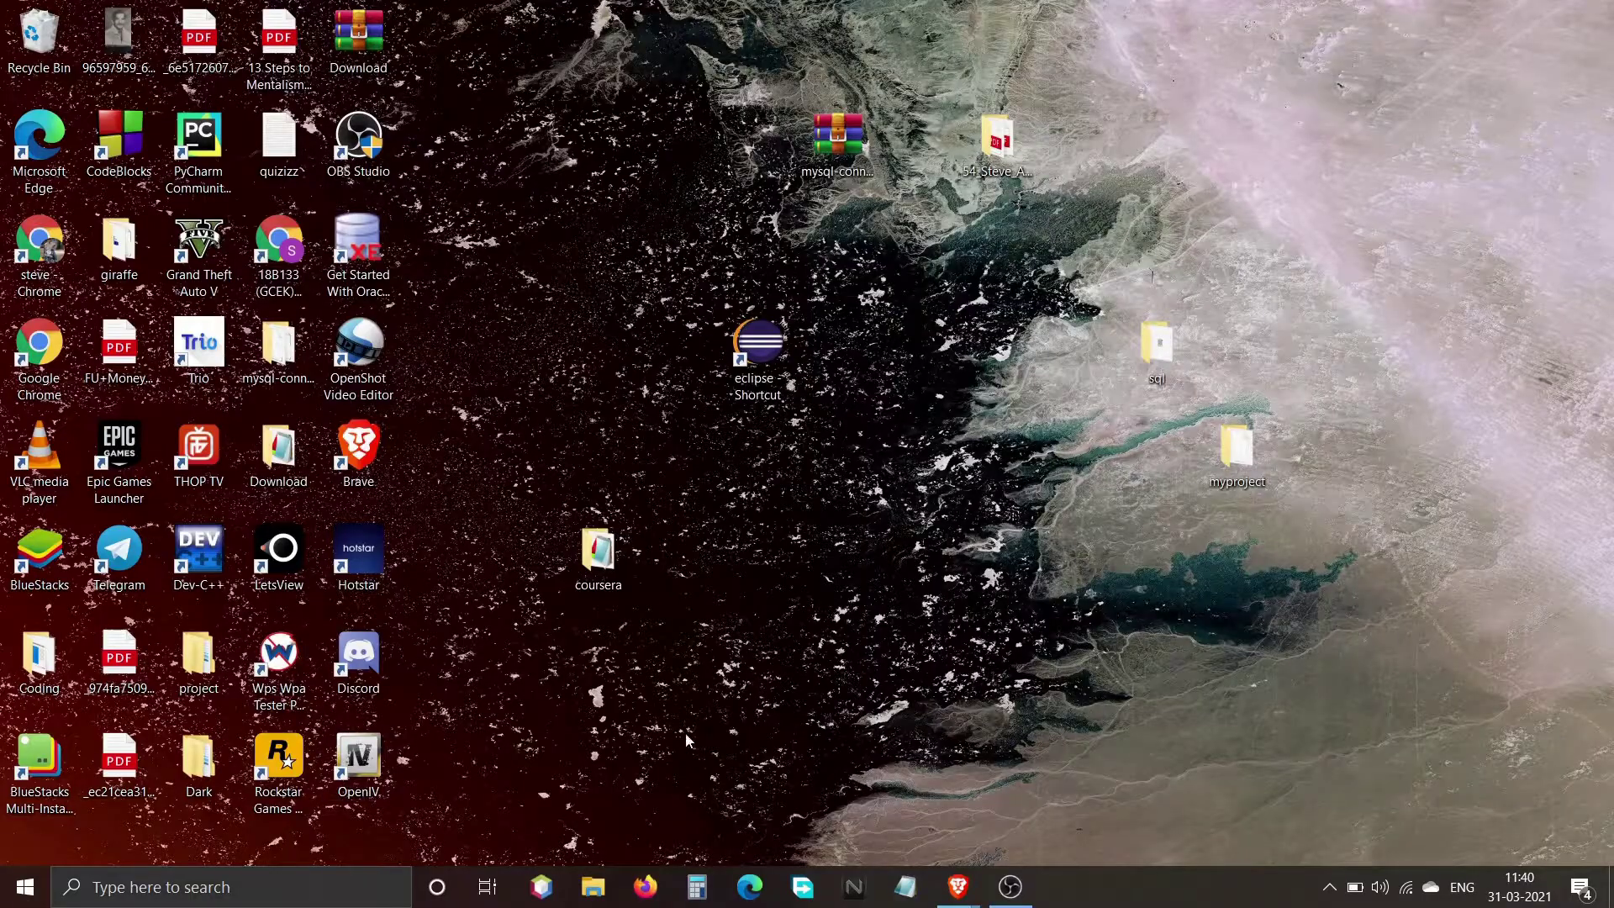
left_click(360, 761)
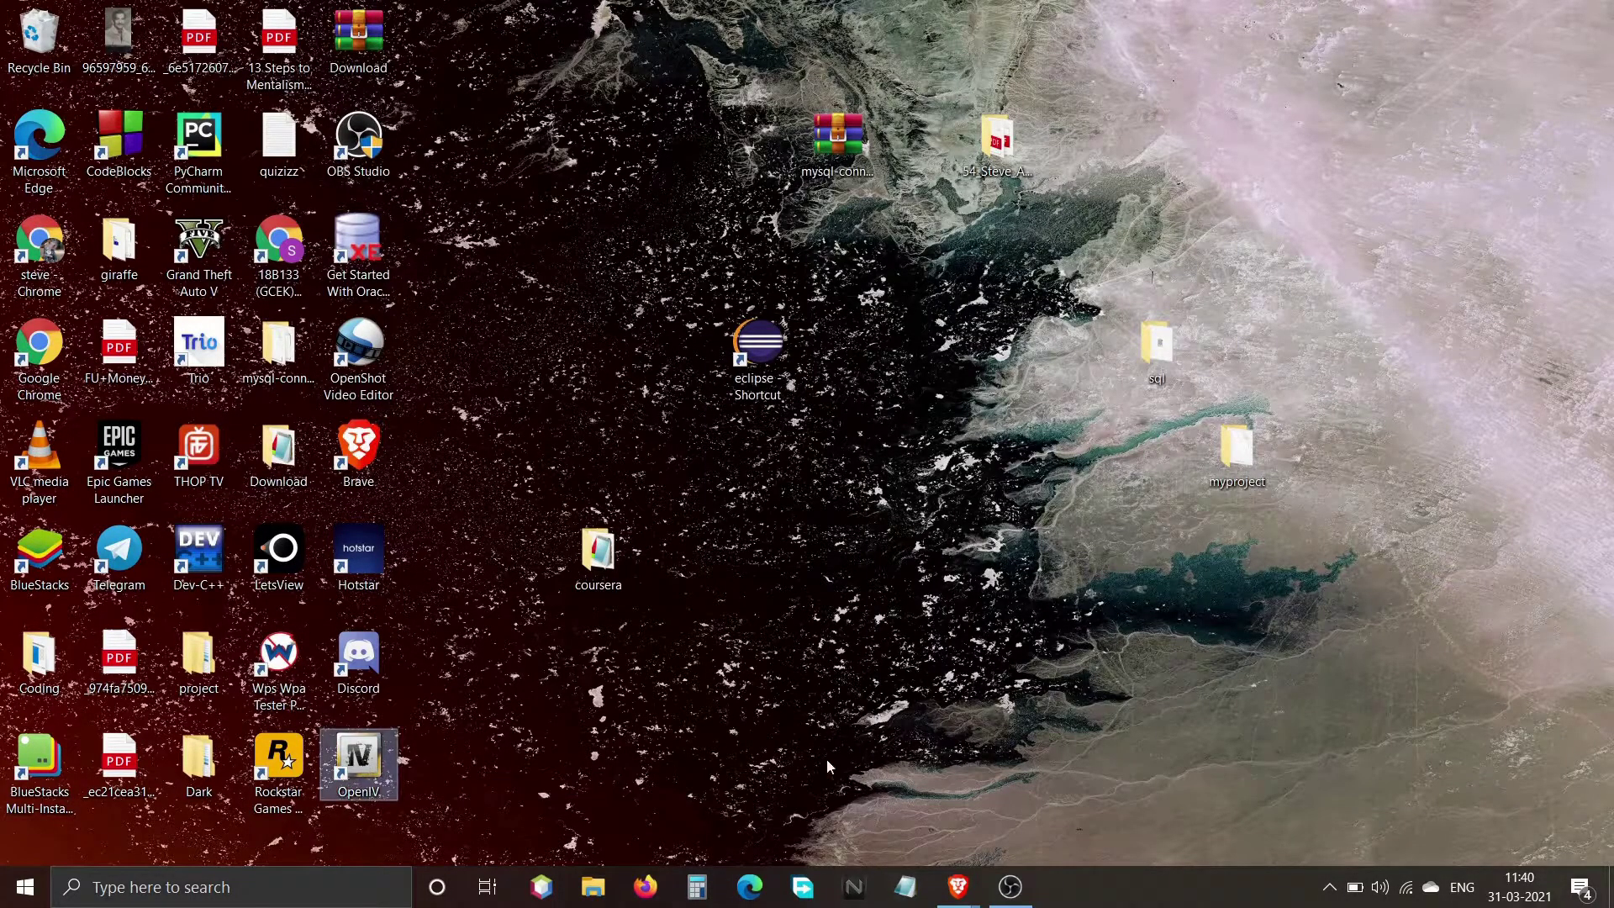
key("Return")
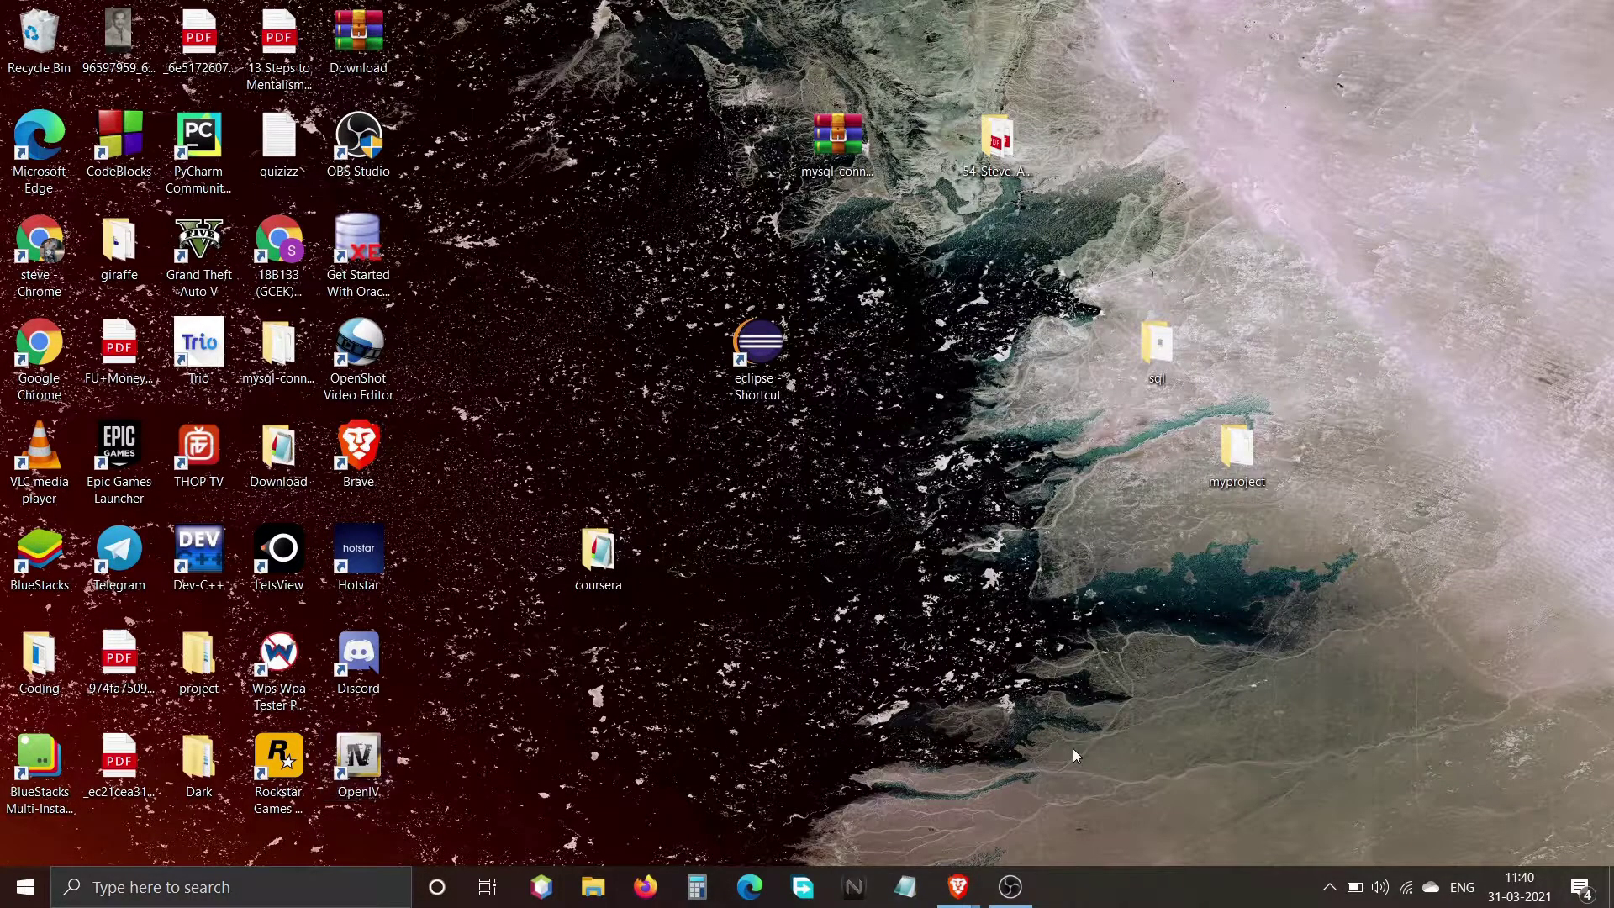
left_click(714, 477)
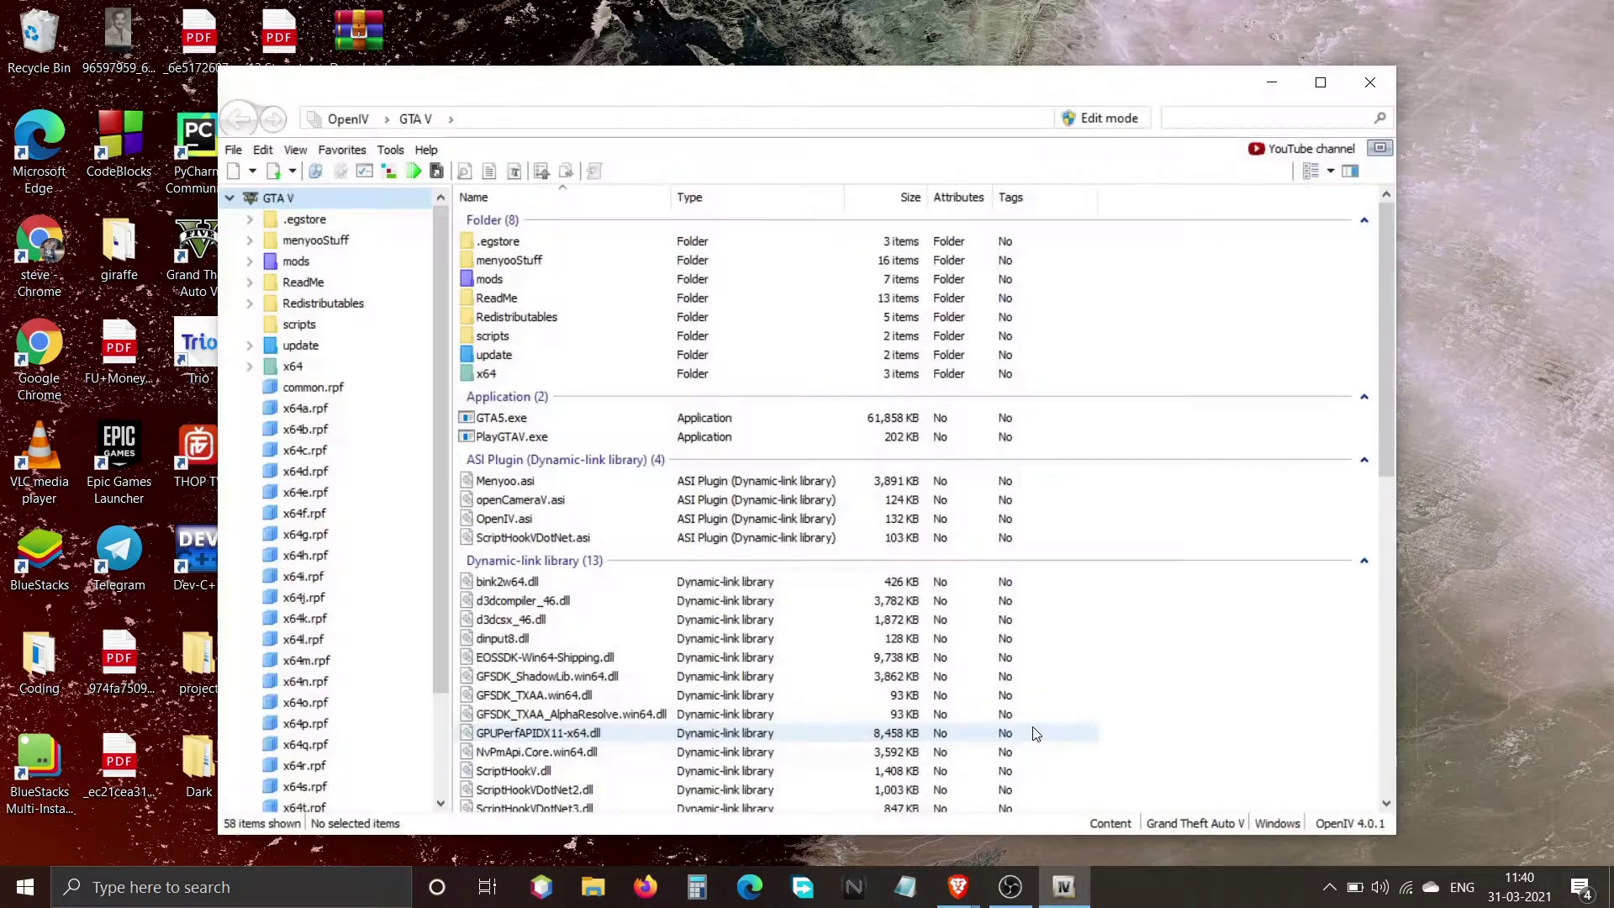
left_click(1096, 117)
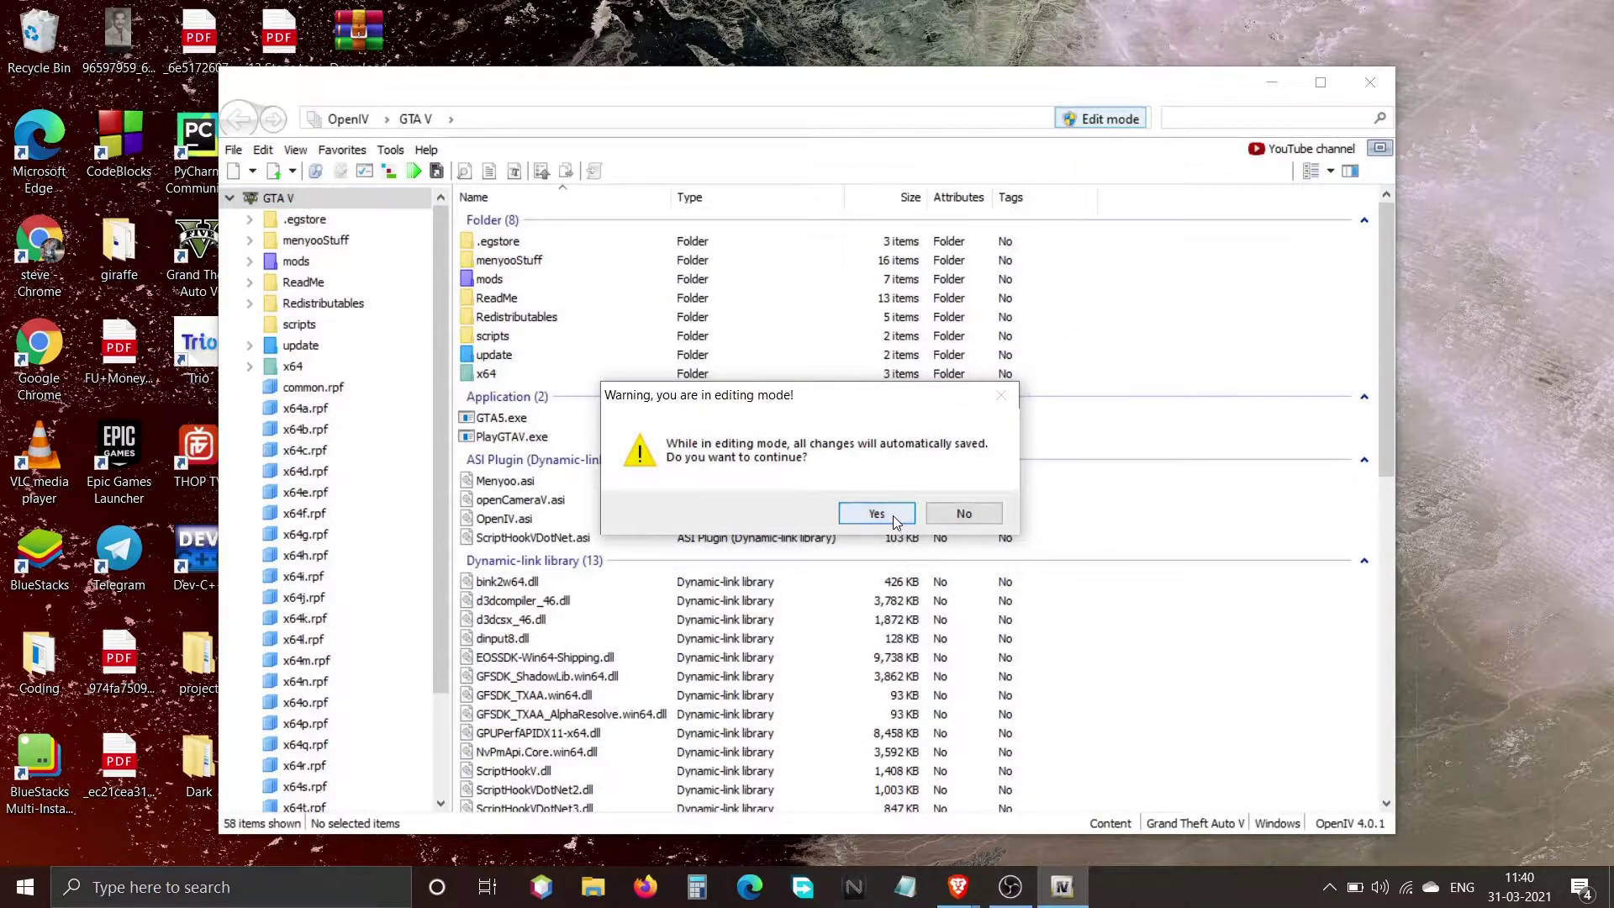
left_click(876, 513)
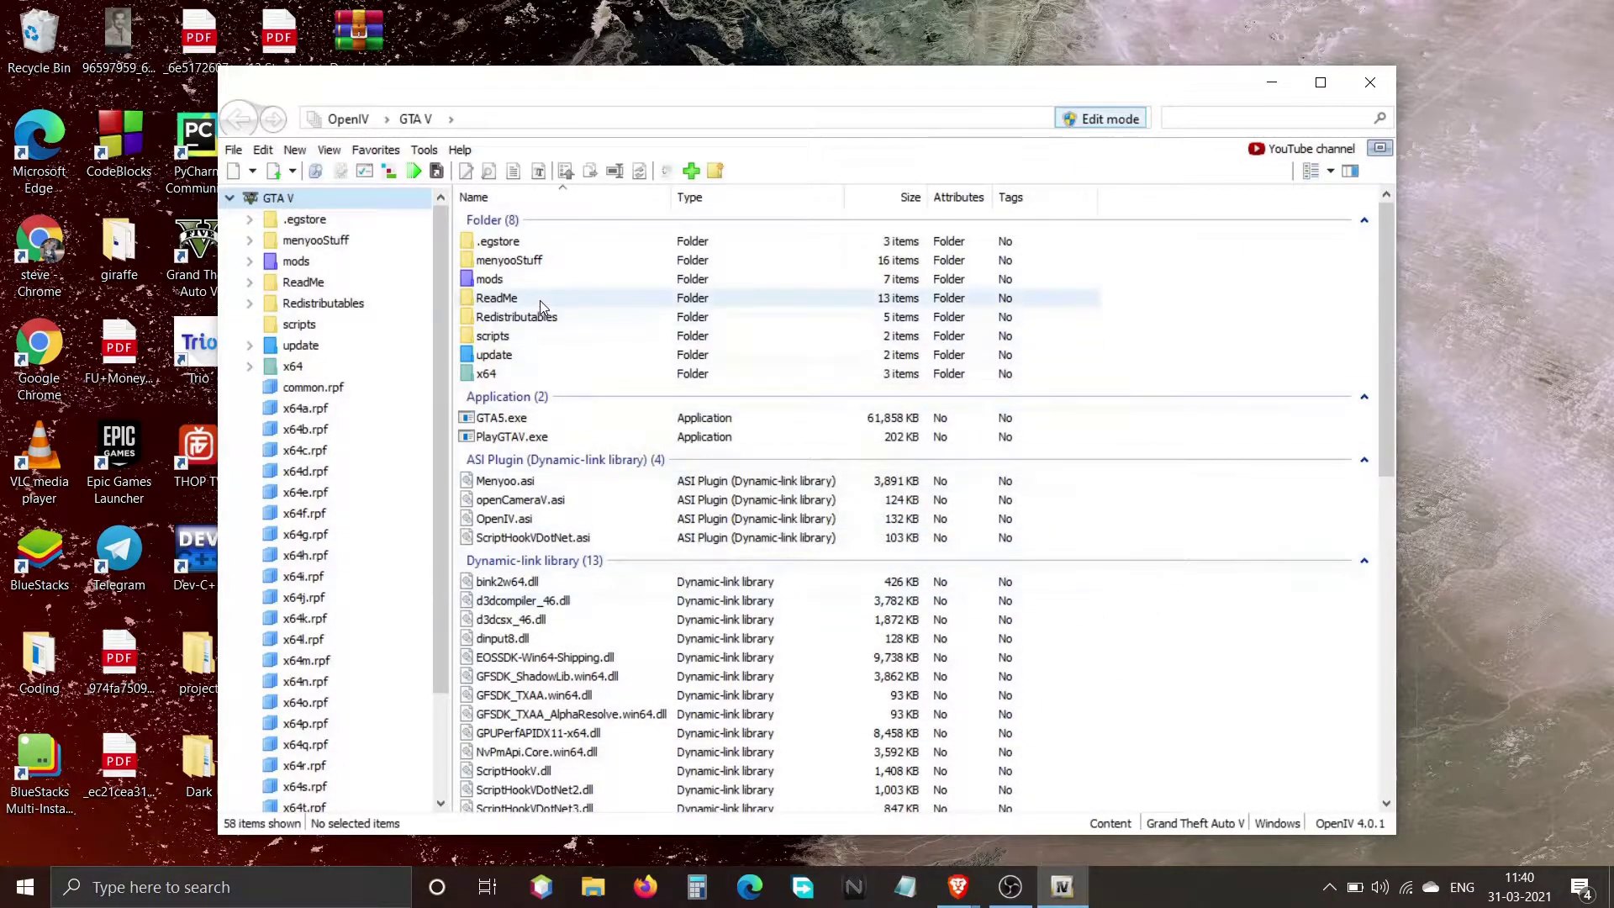
Open the player_one folder under mods, x64v.rpf, models, cdimages, streamedpeds_players.rpf
double_click(642, 286)
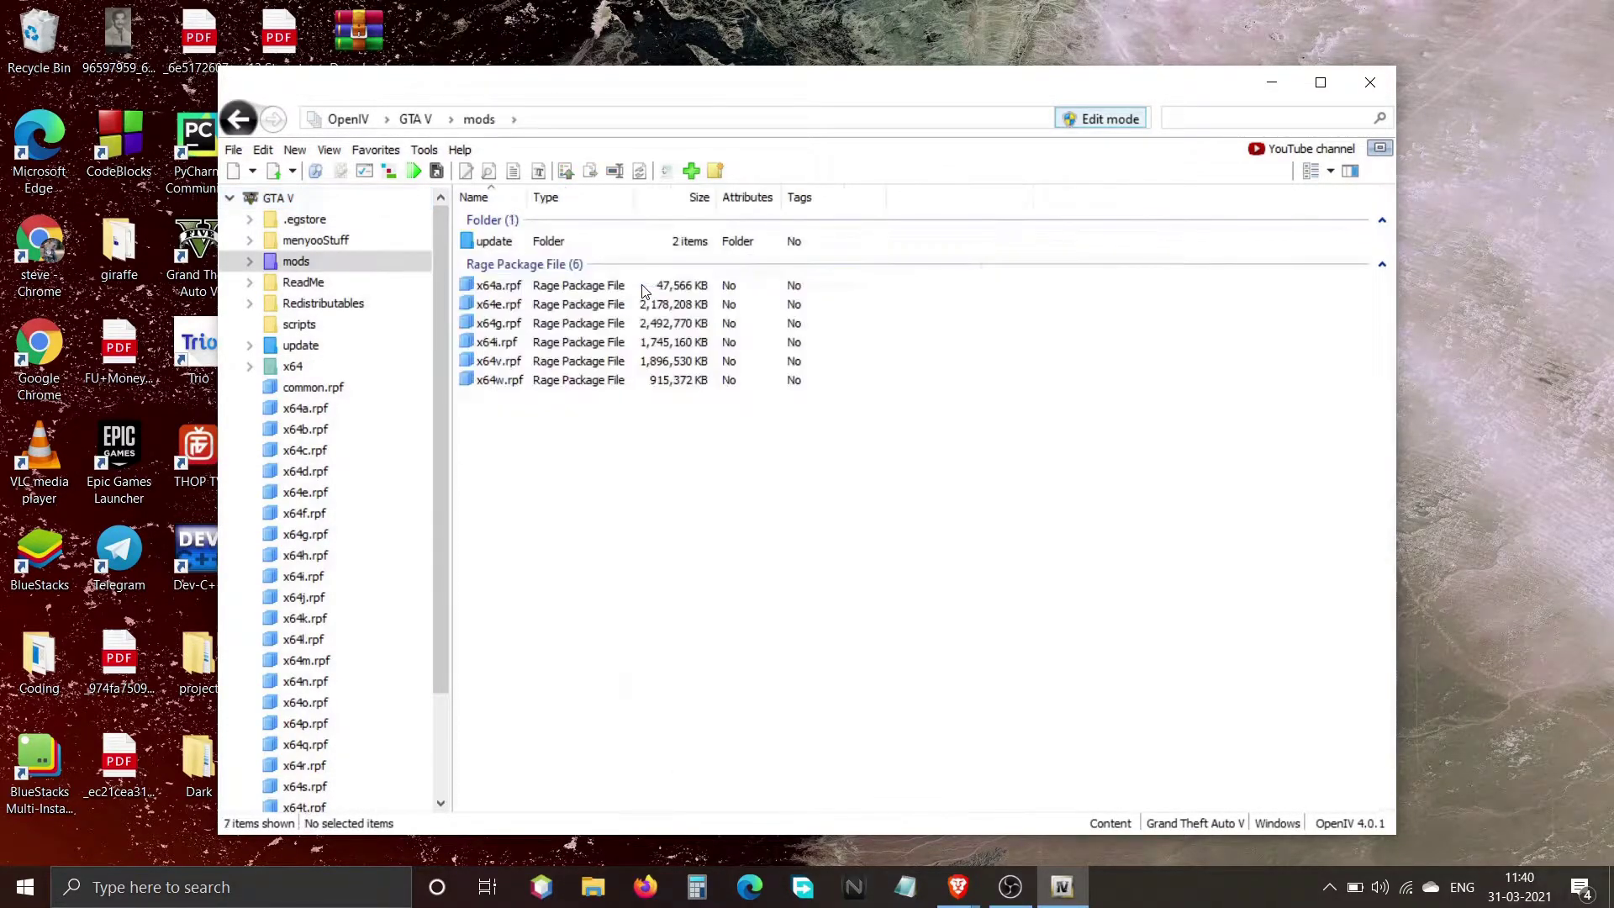
double_click(575, 368)
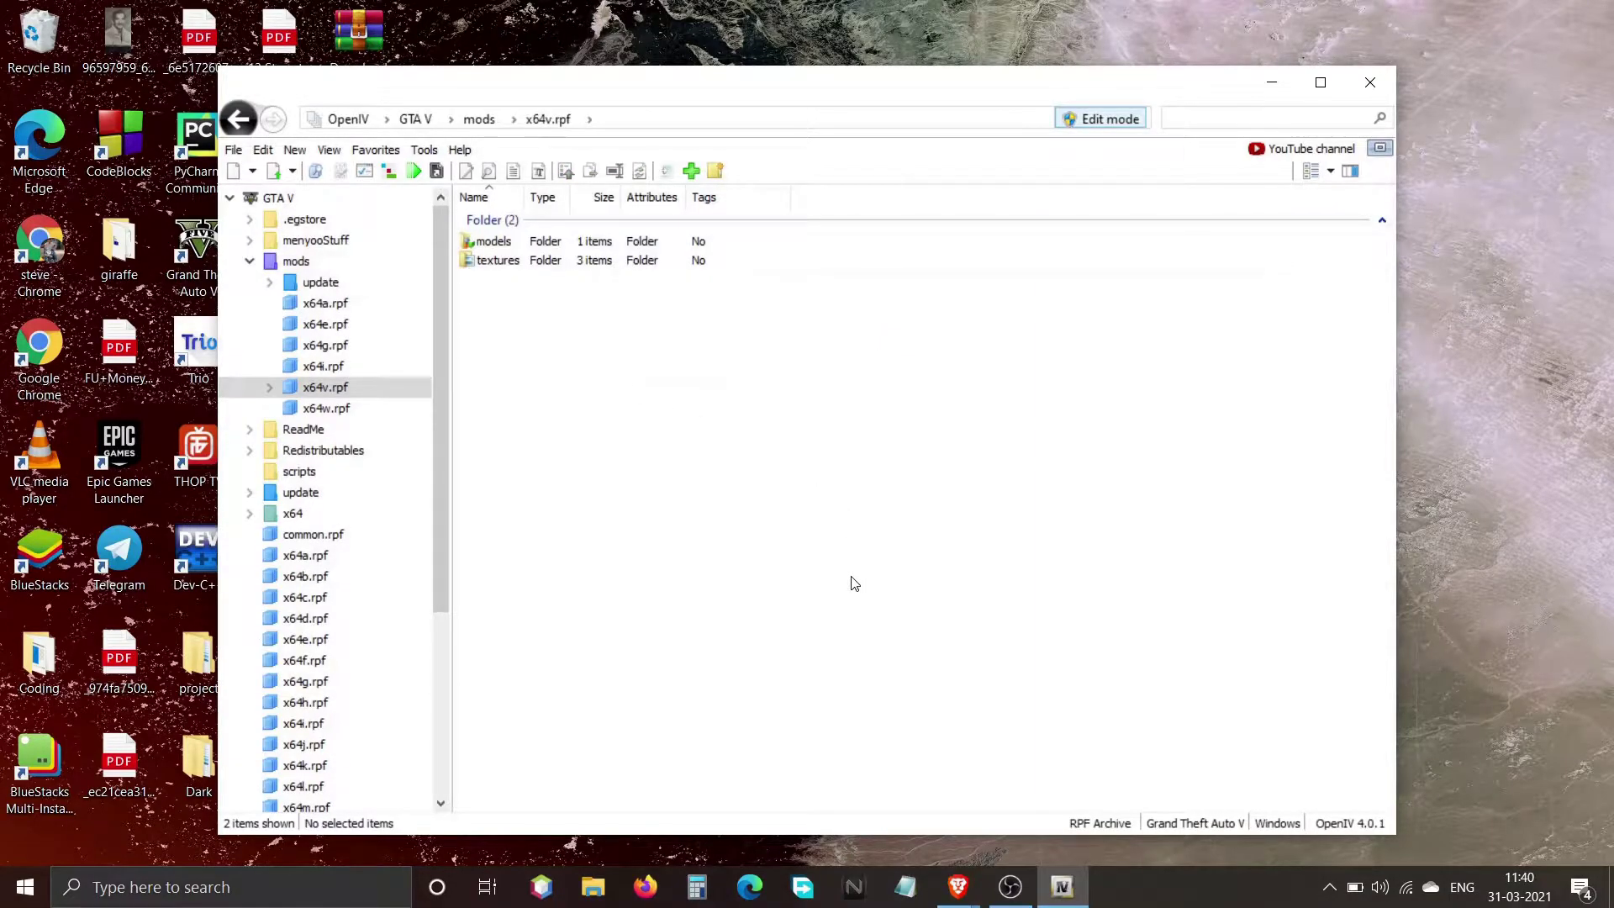
double_click(578, 244)
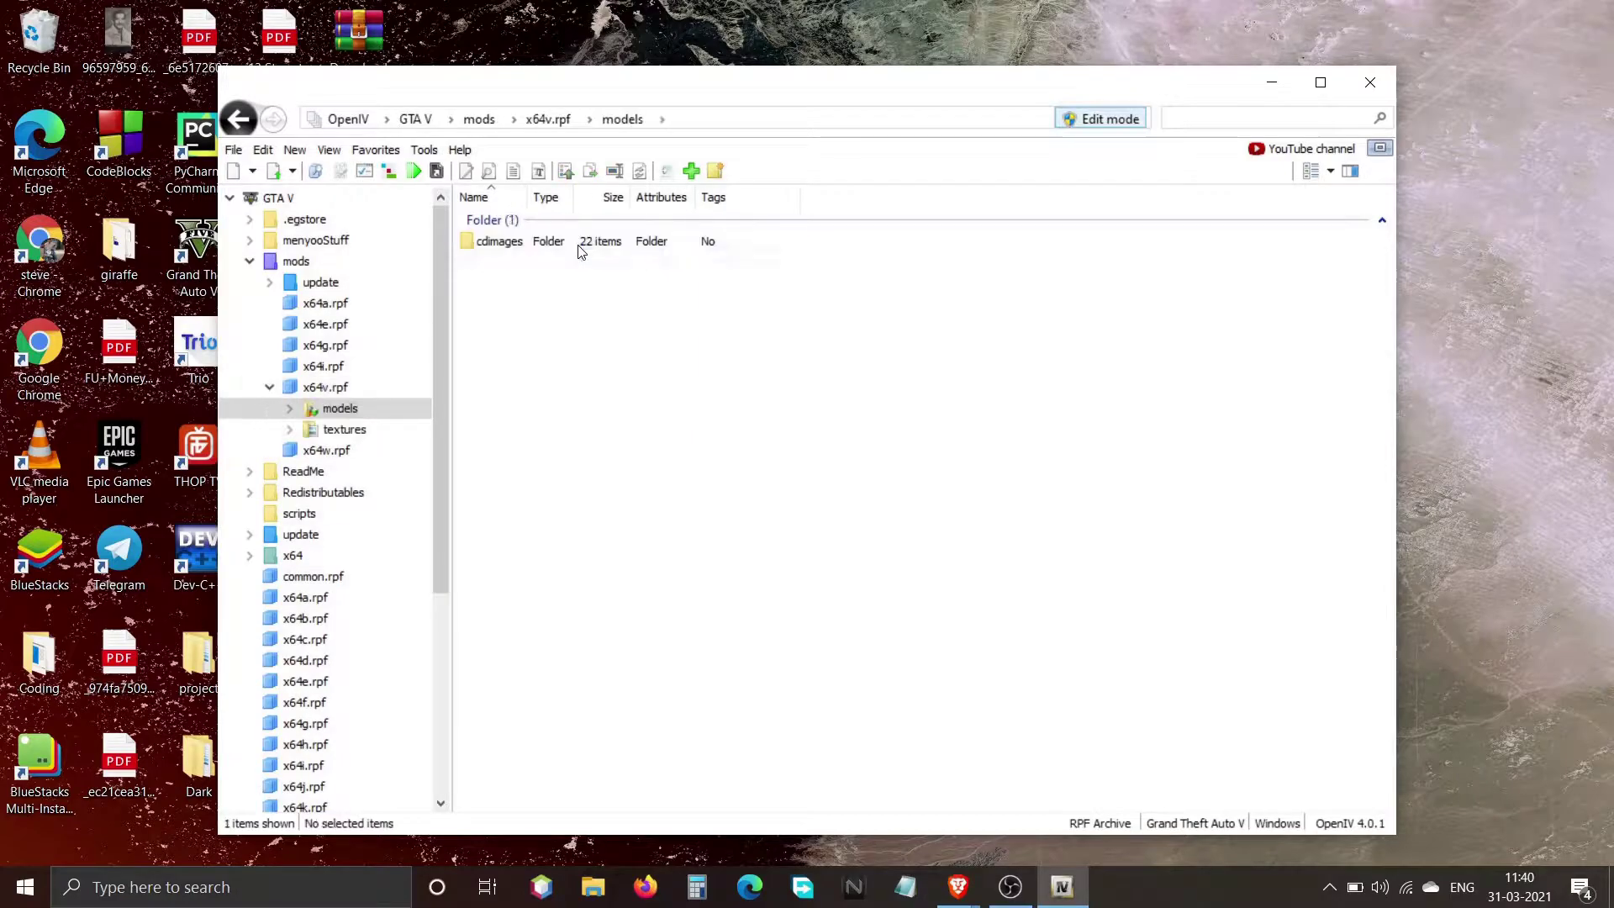
double_click(622, 248)
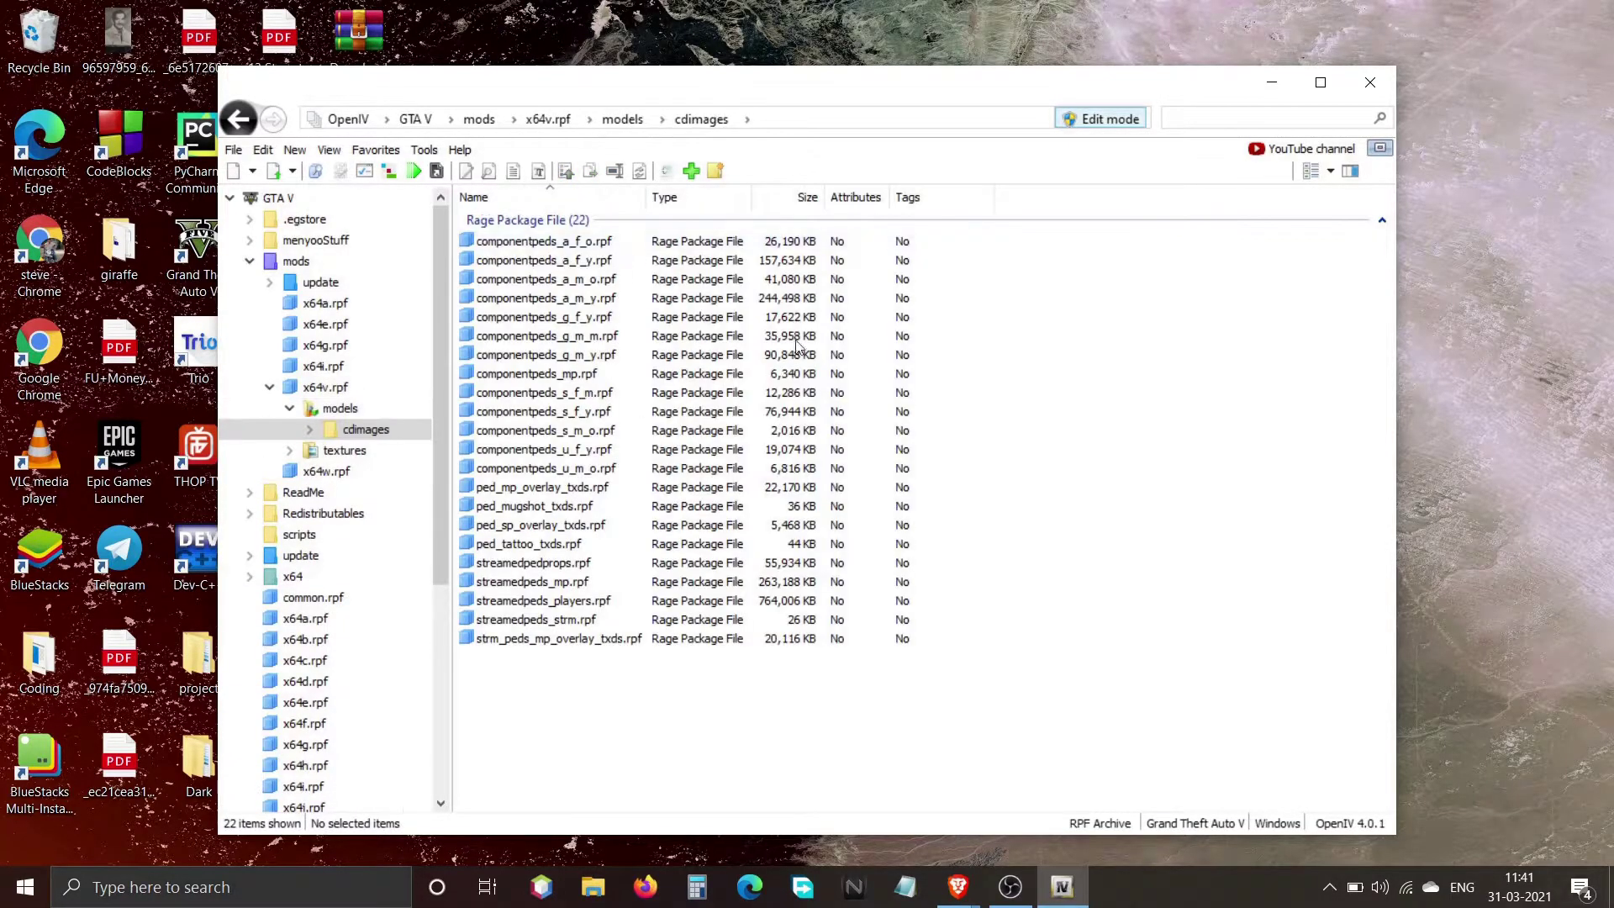
double_click(680, 600)
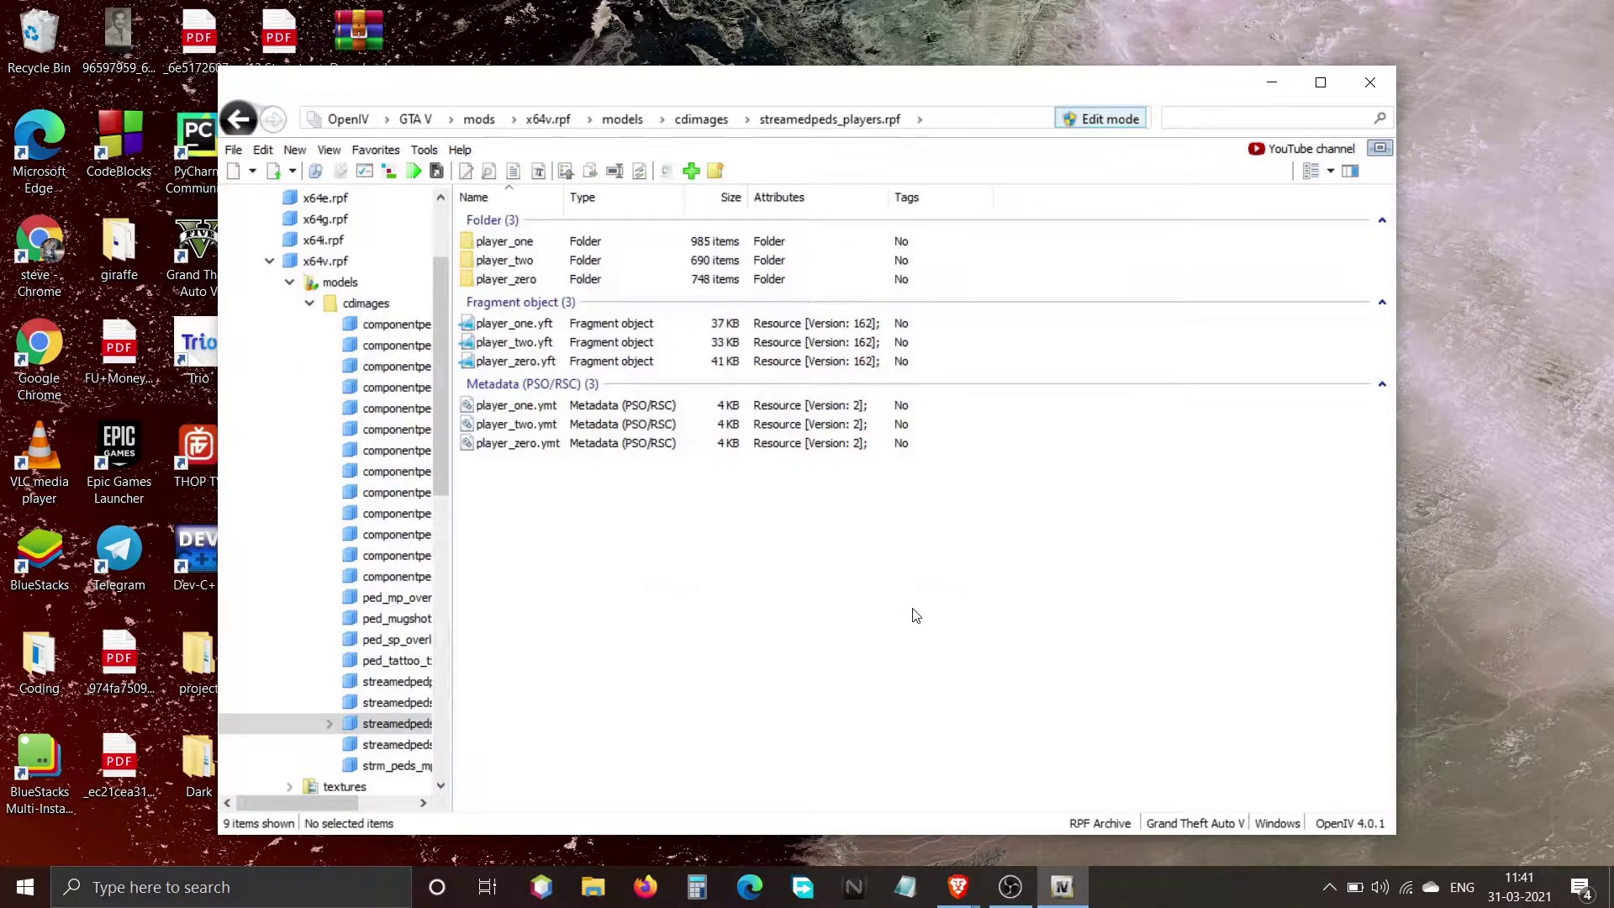
left_click(730, 243)
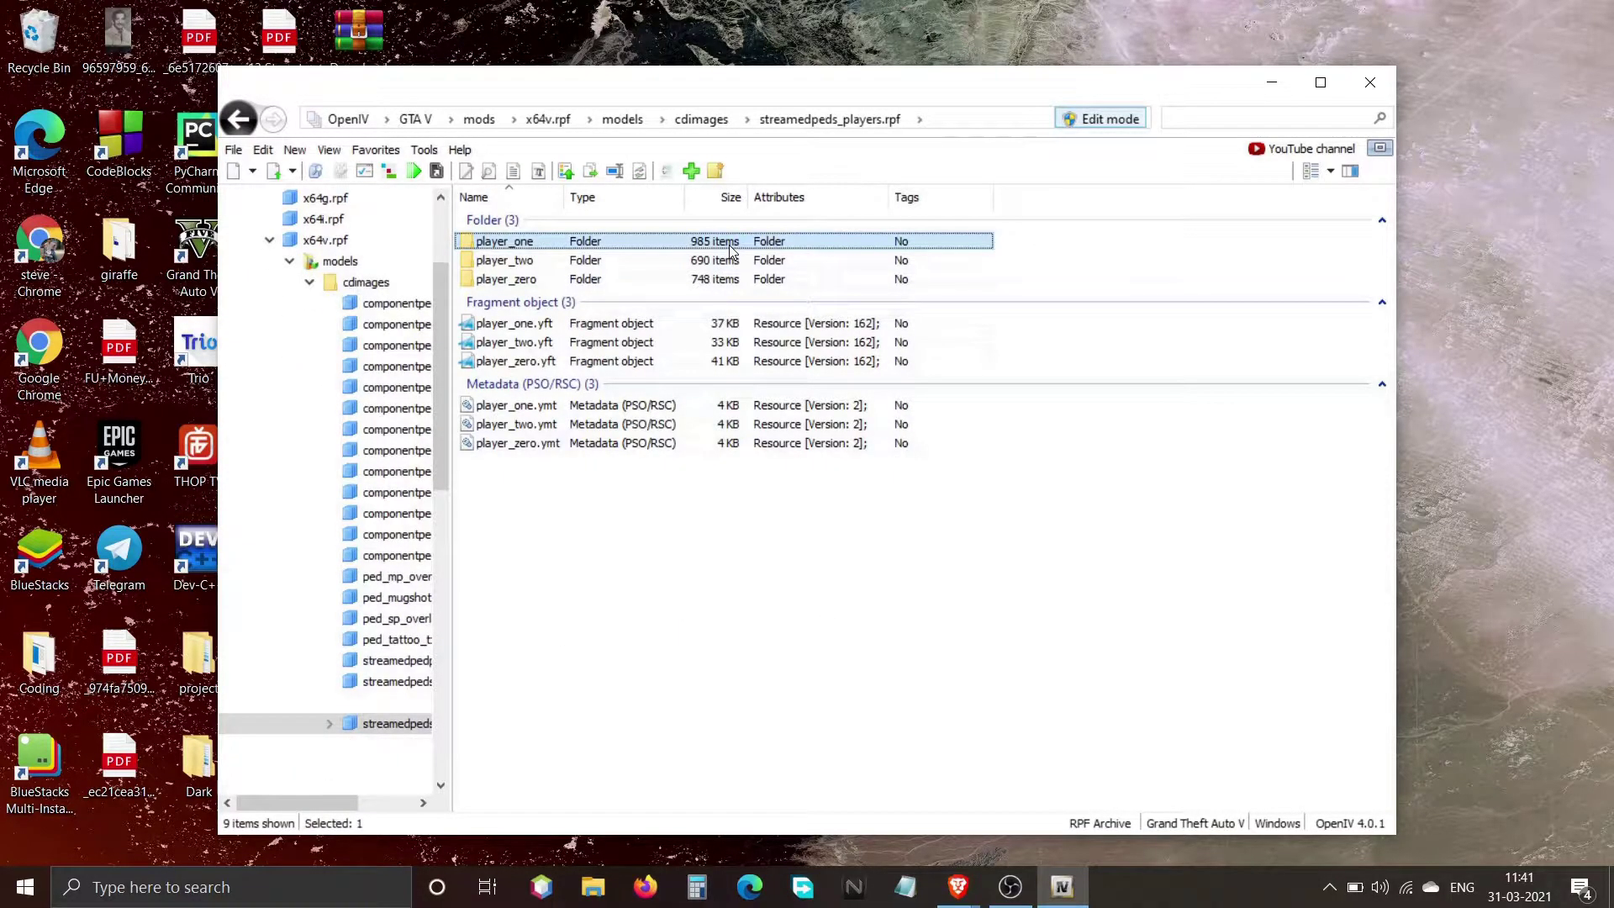
double_click(730, 249)
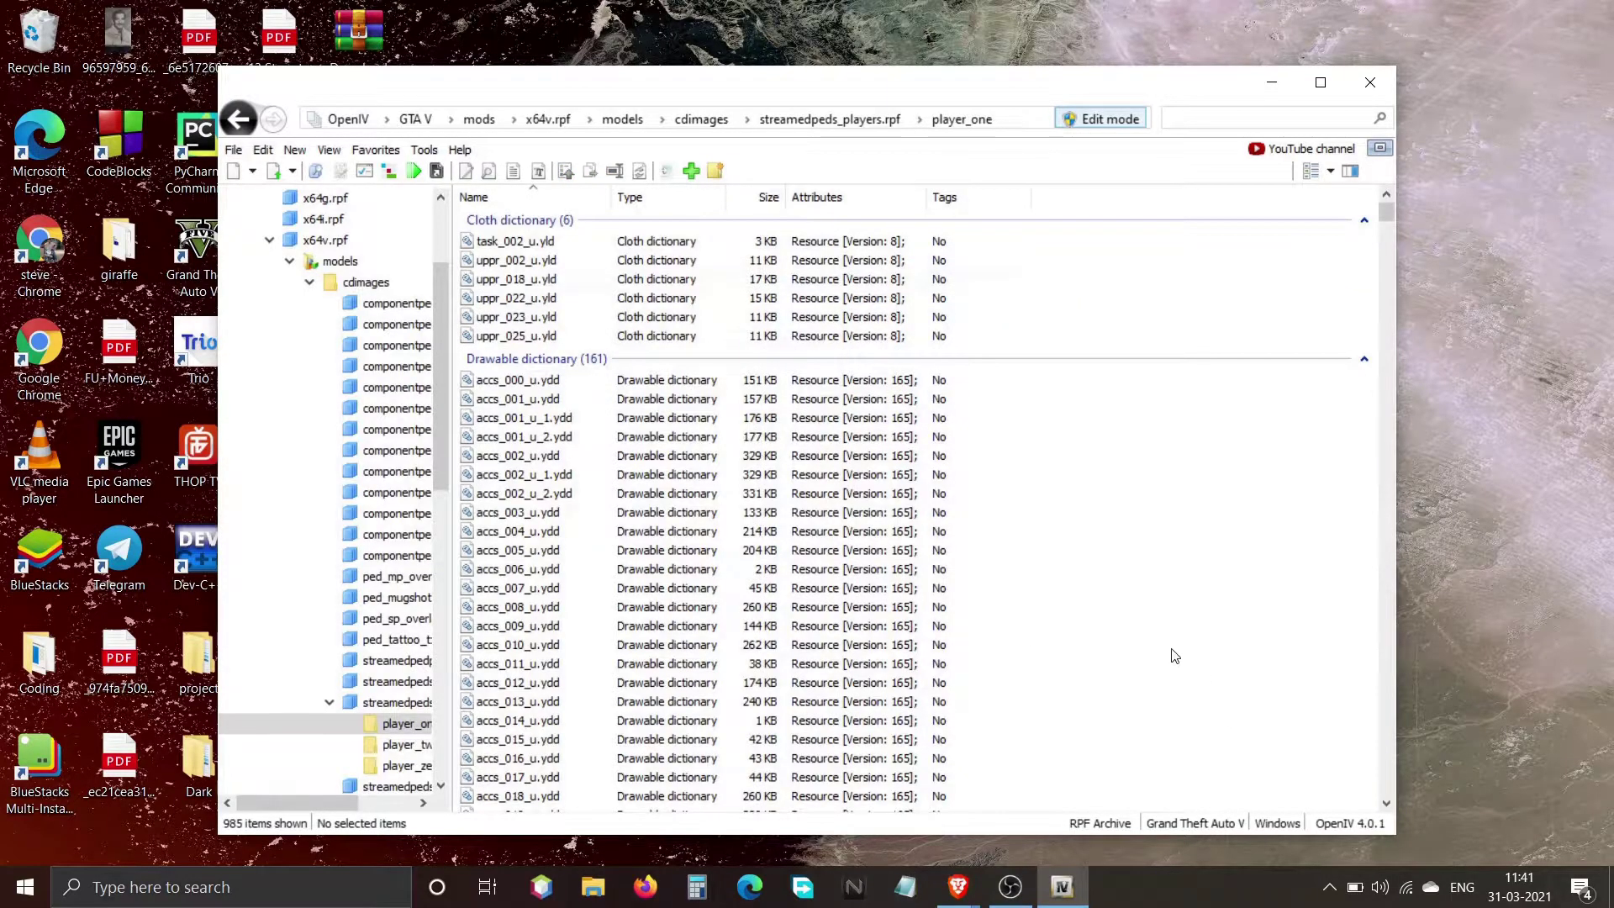
scroll(1171, 652, "down", 1)
Switch to File Explorer and move the d54816-Franklin blond hair pack folder from Downloads to the desktop
left_click_drag(756, 81, 688, 62)
left_click(601, 889)
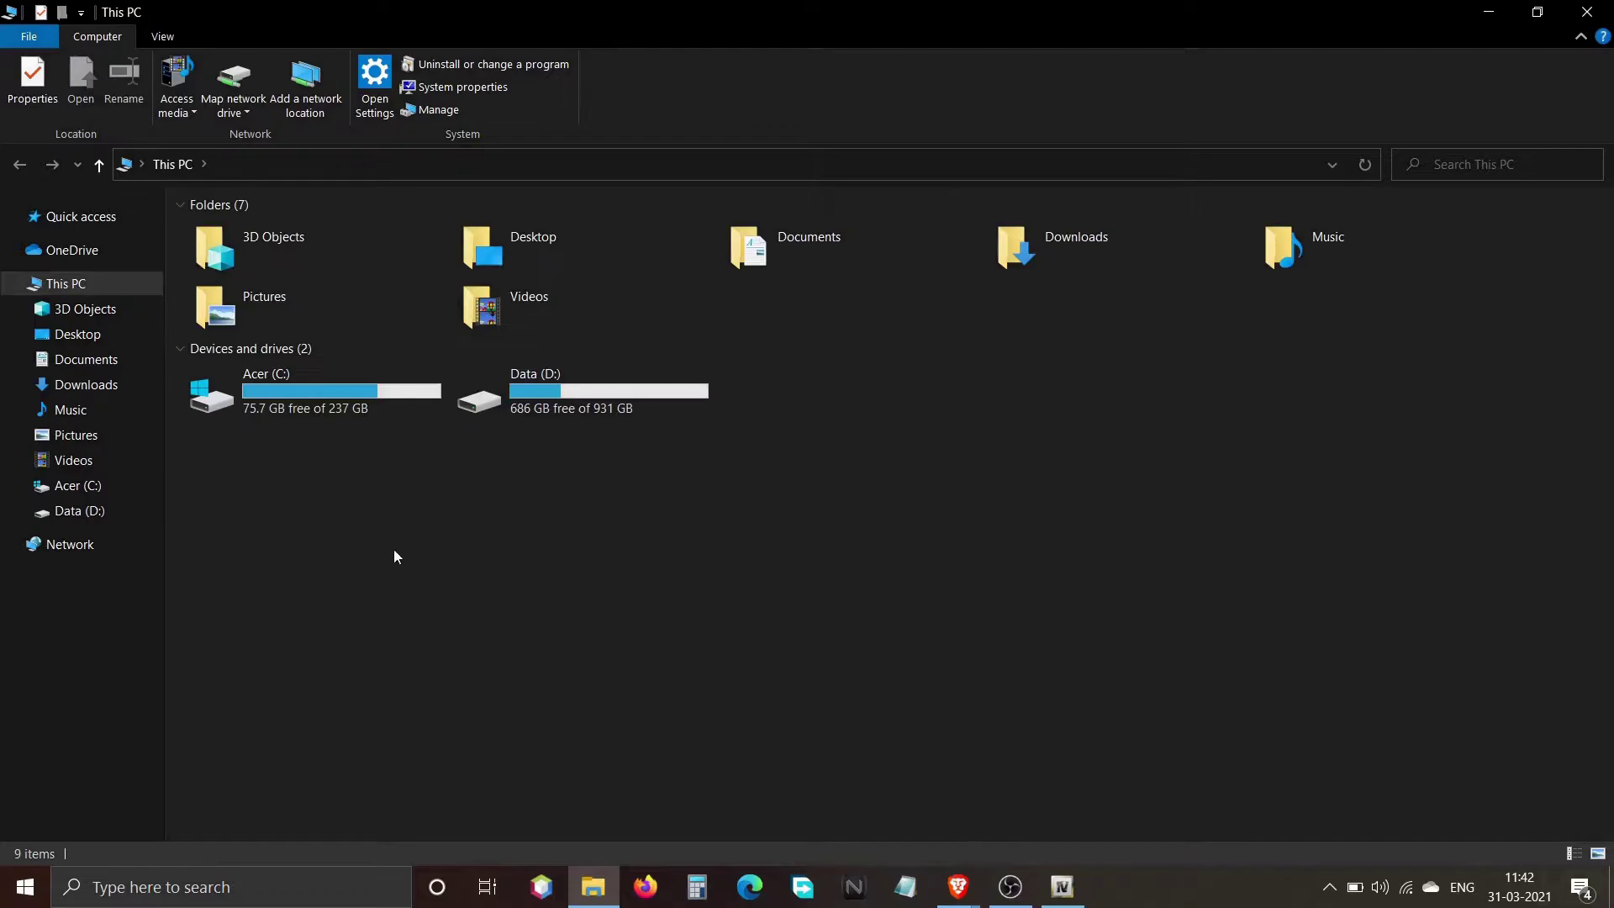
left_click(85, 384)
scroll(713, 582, "down", 20)
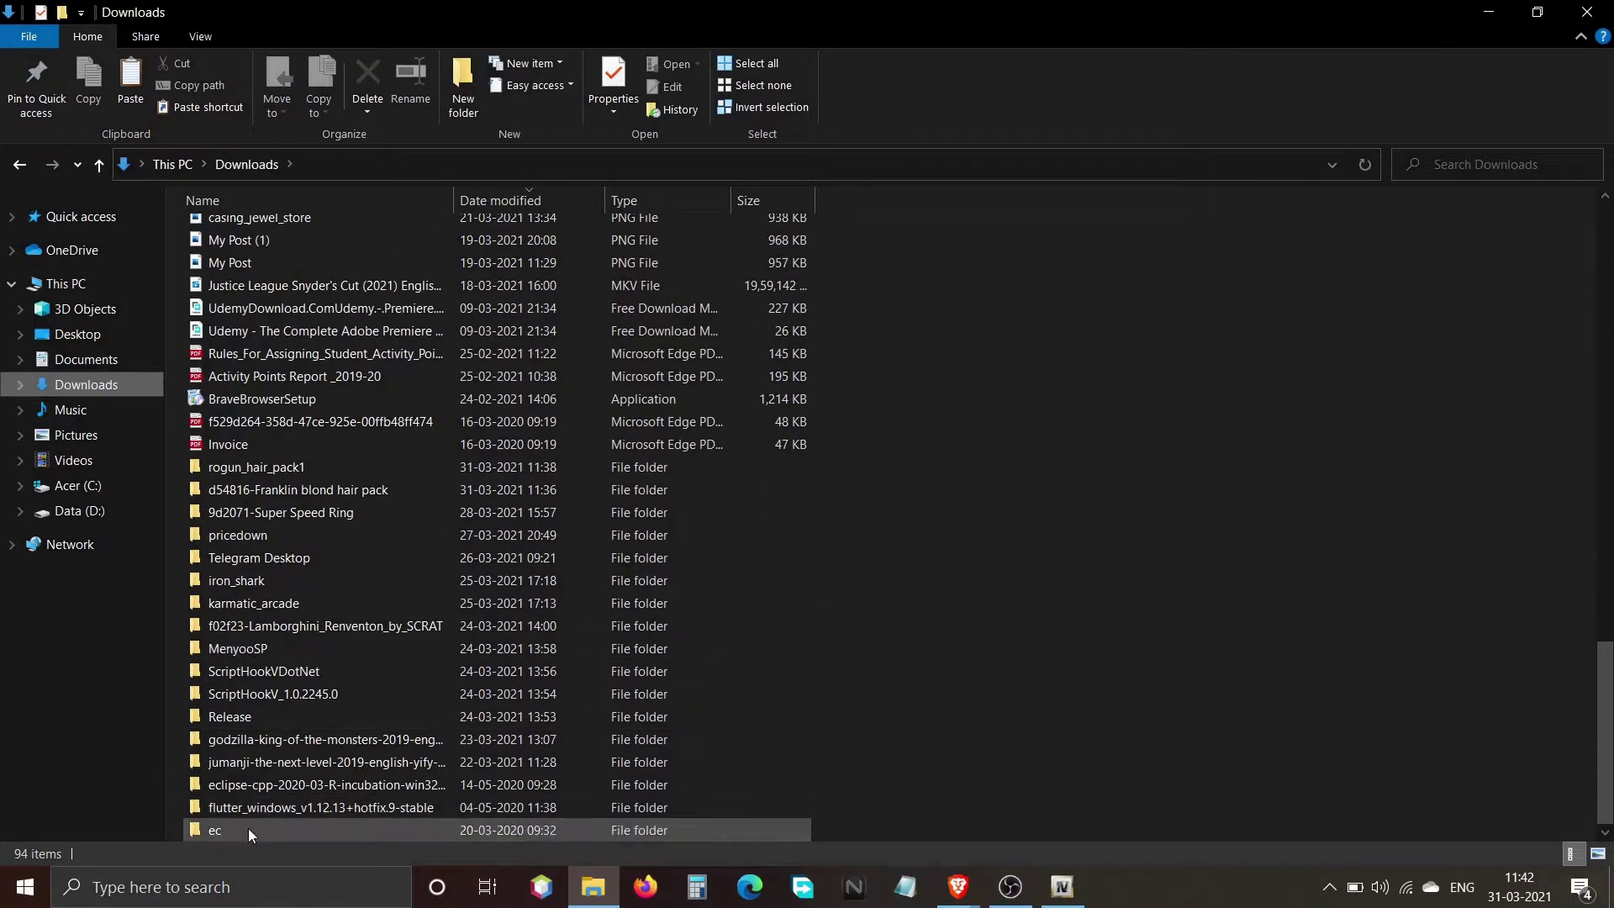
left_click(1538, 12)
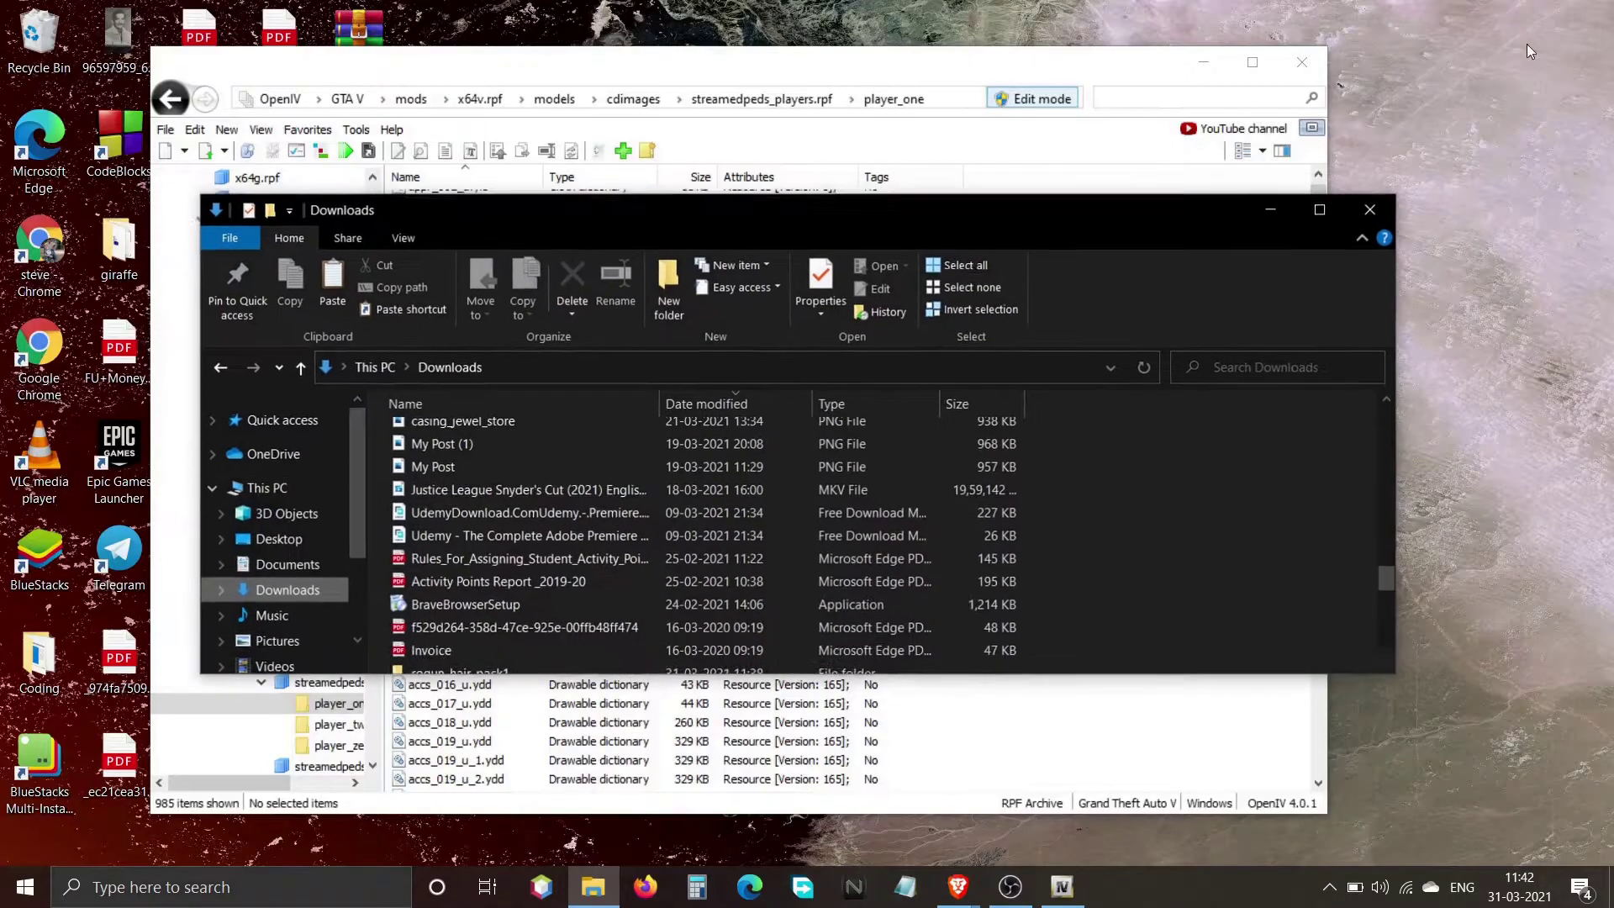
scroll(486, 588, "down", 4)
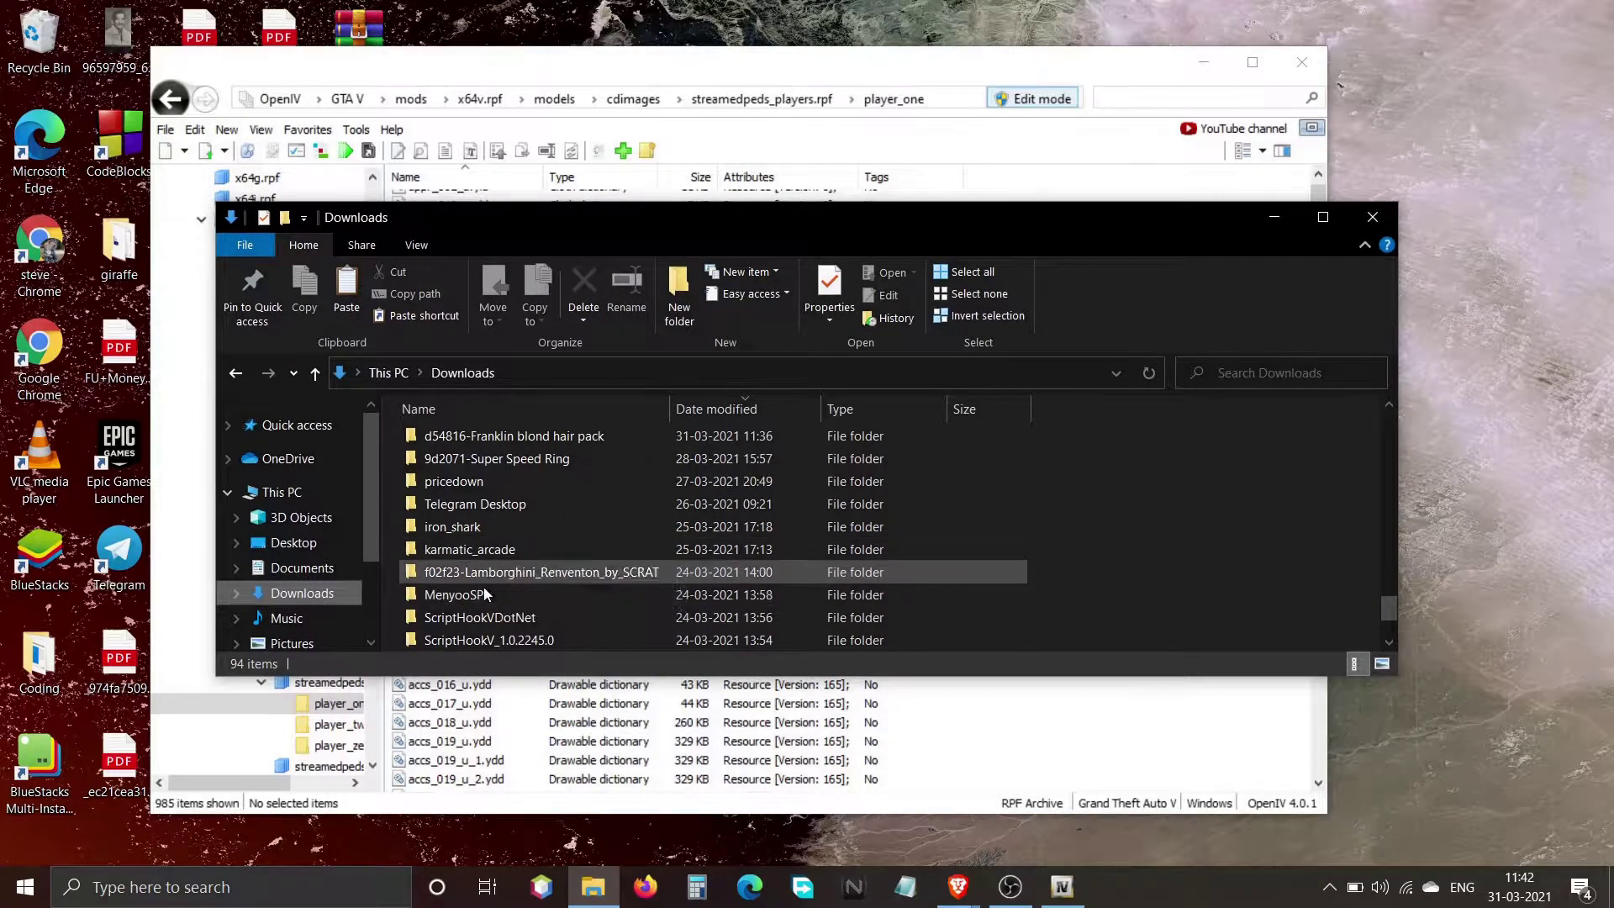
scroll(488, 588, "down", 2)
scroll(489, 587, "up", 2)
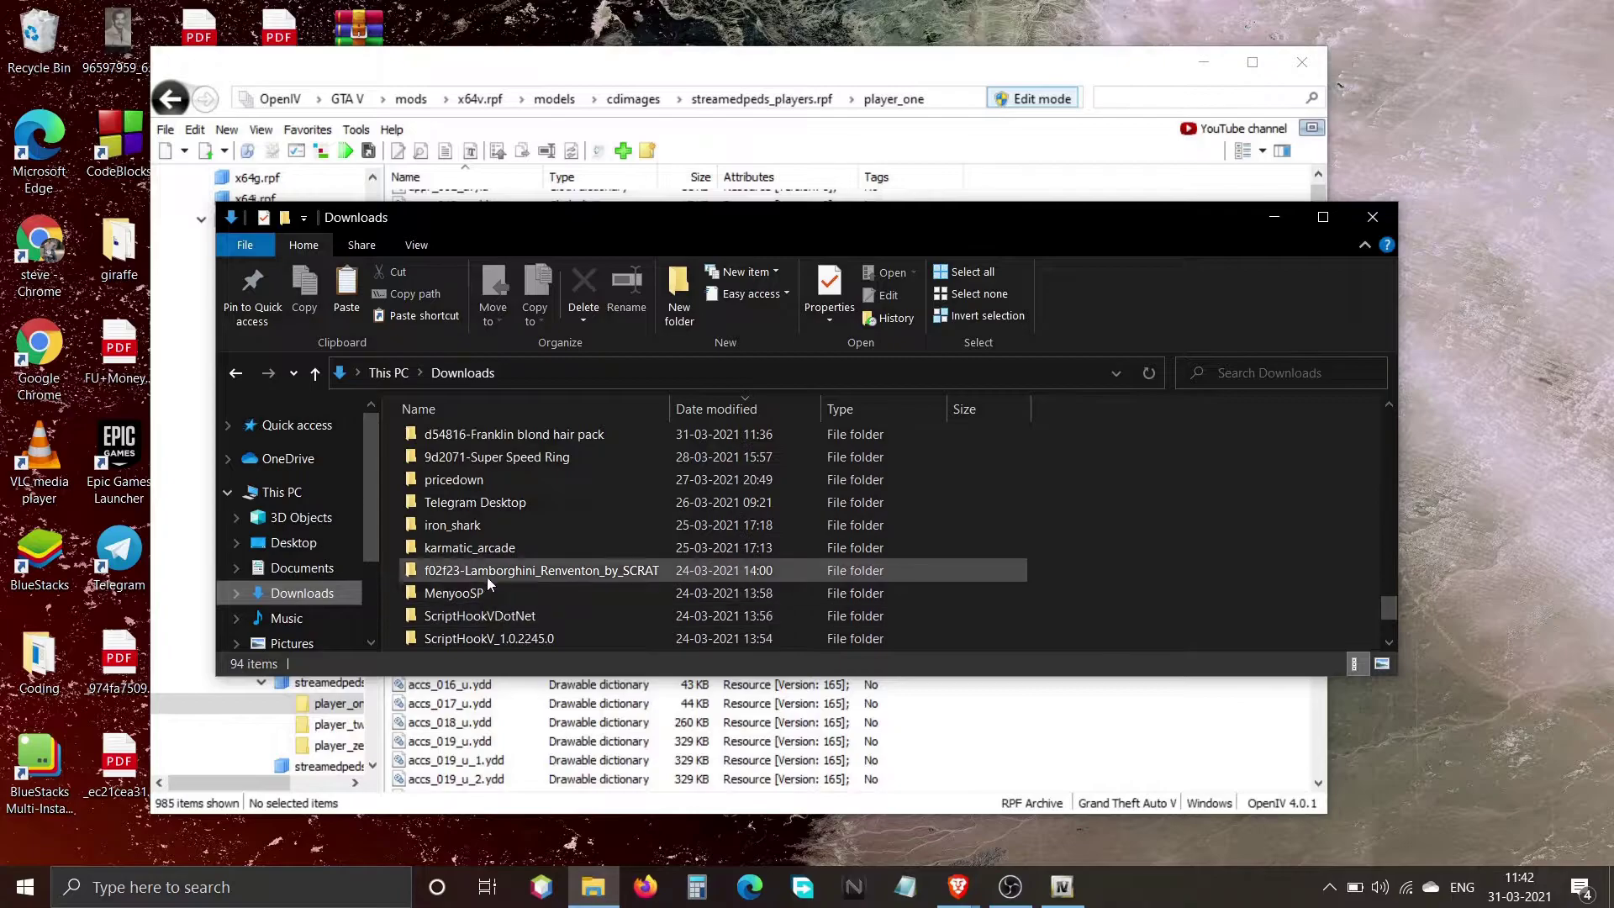
left_click_drag(504, 457, 1459, 482)
Move the rogun_hair_pack1 folder from Downloads to the desktop and close the Downloads window
scroll(656, 542, "up", 10)
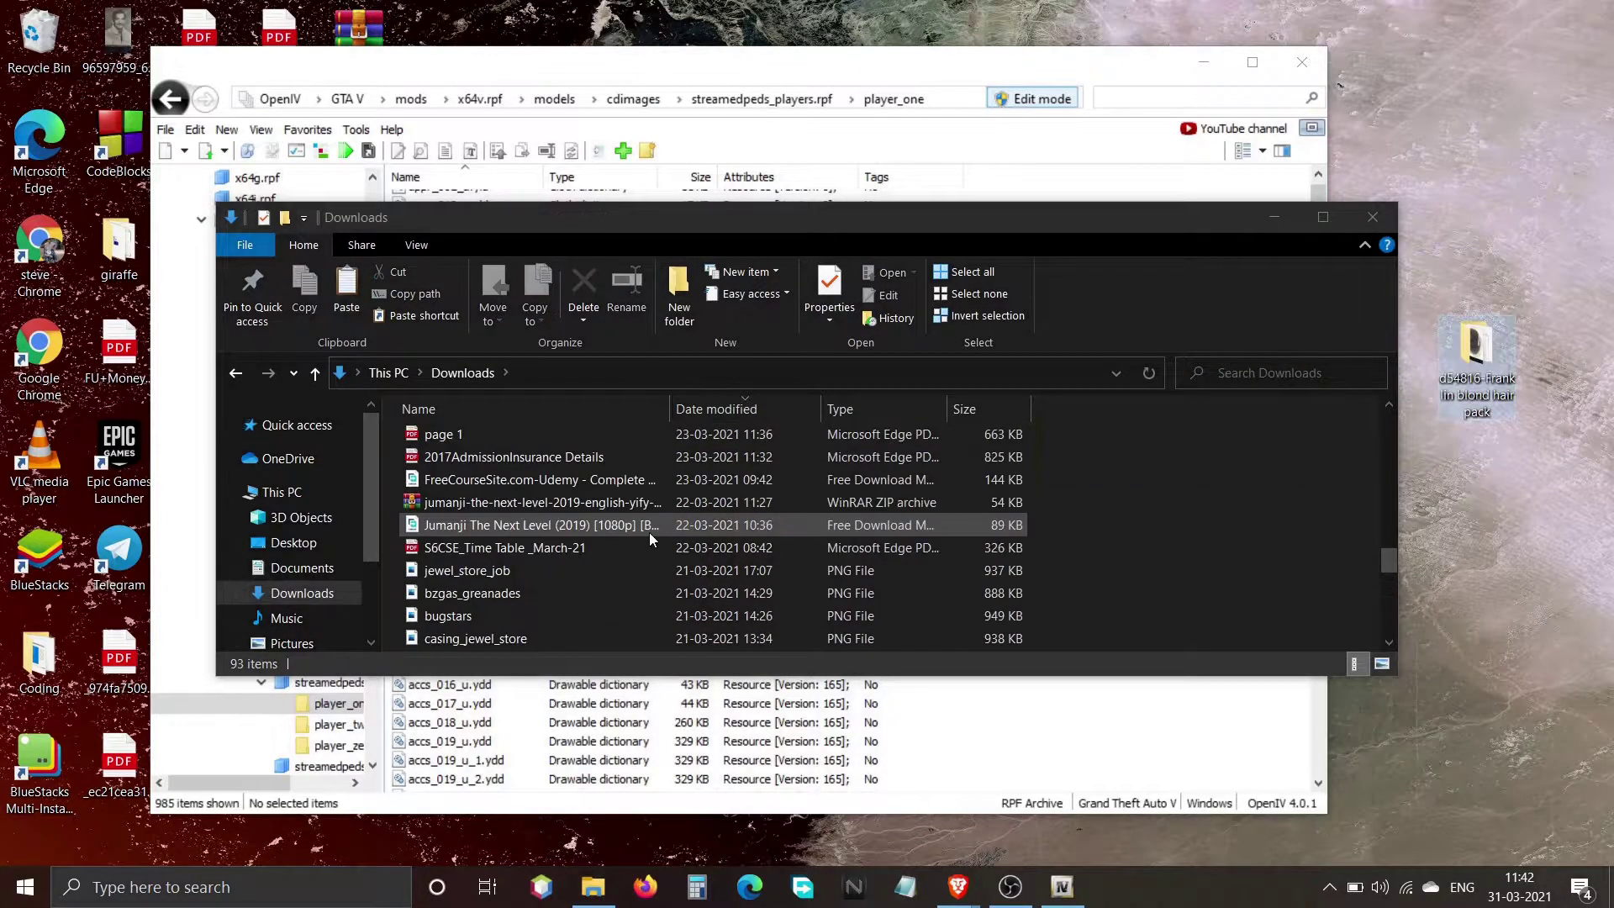
scroll(734, 681, "down", 5)
scroll(656, 572, "down", 20)
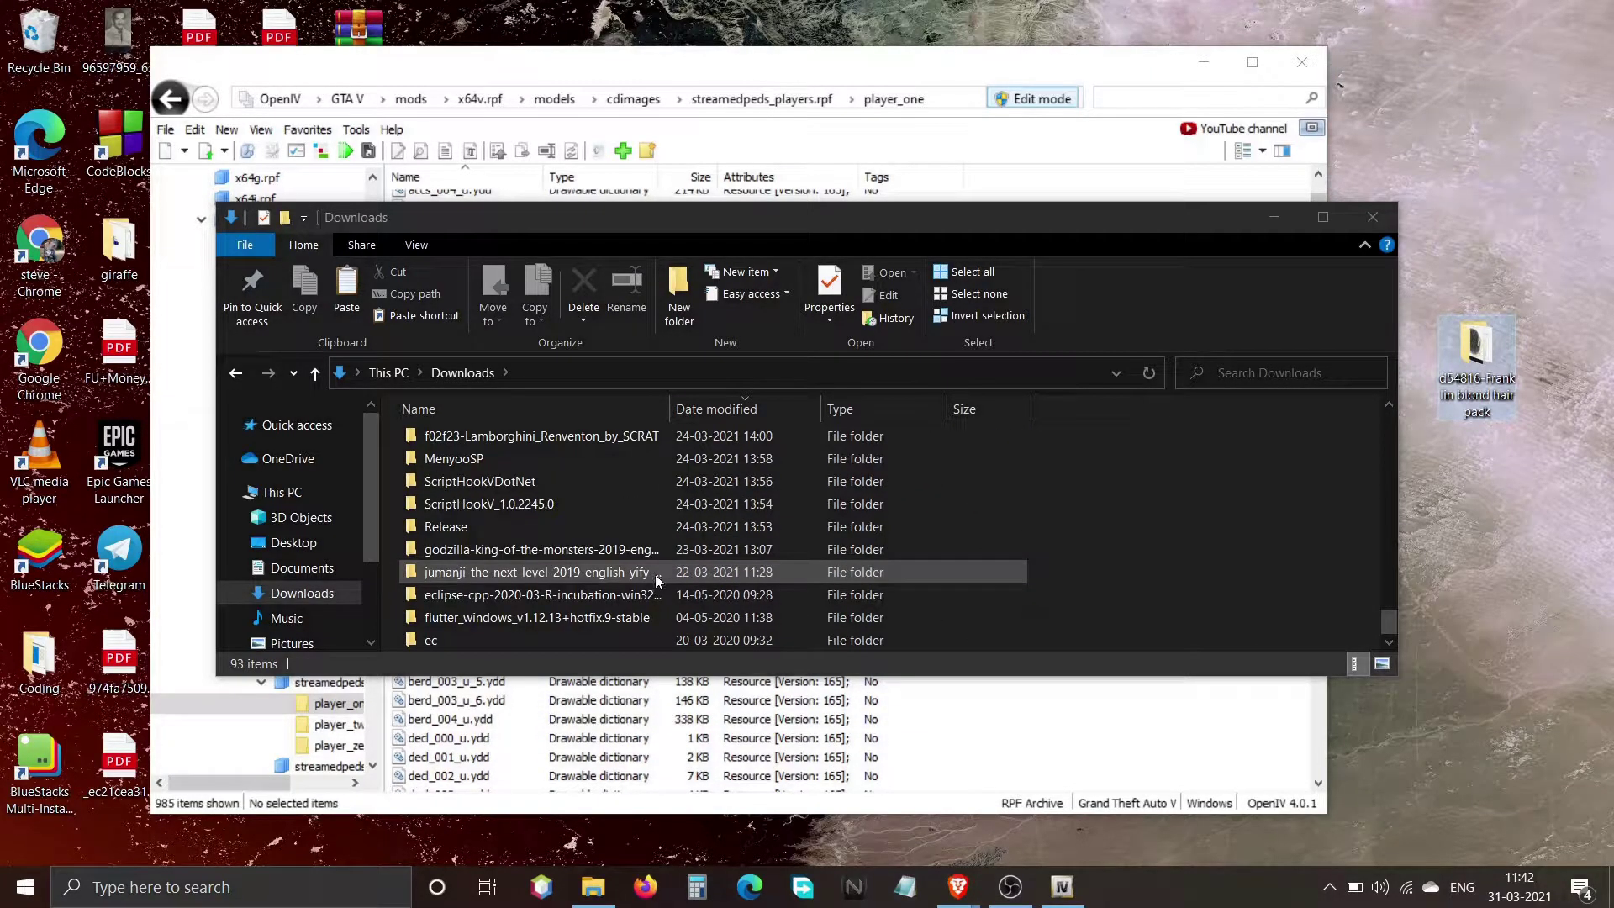
scroll(475, 520, "up", 1)
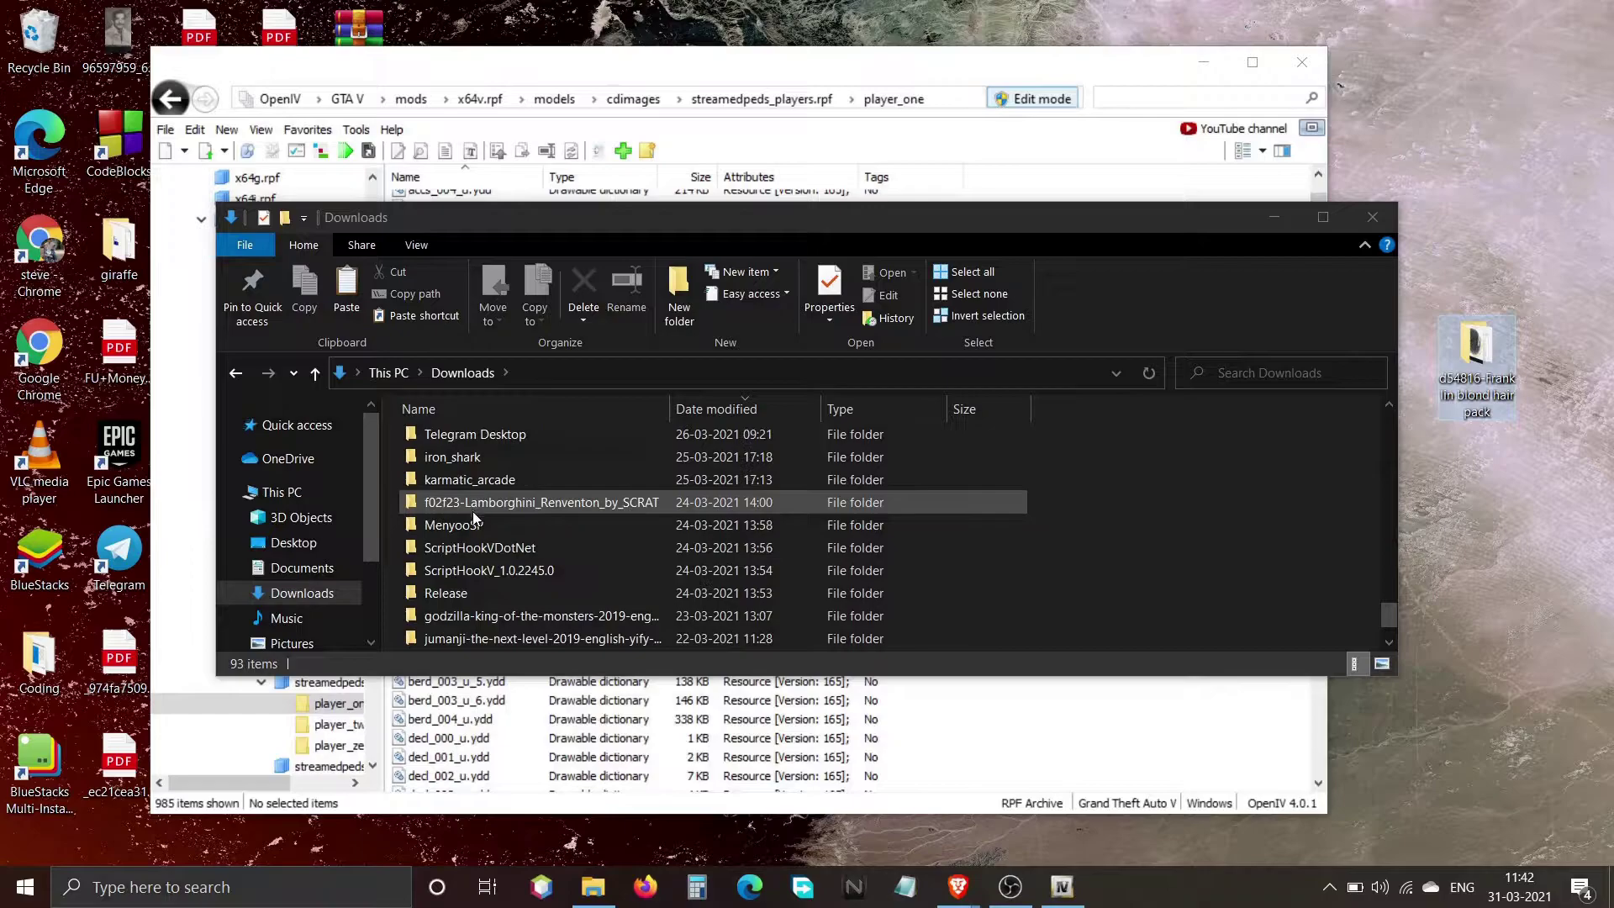
scroll(488, 500, "up", 1)
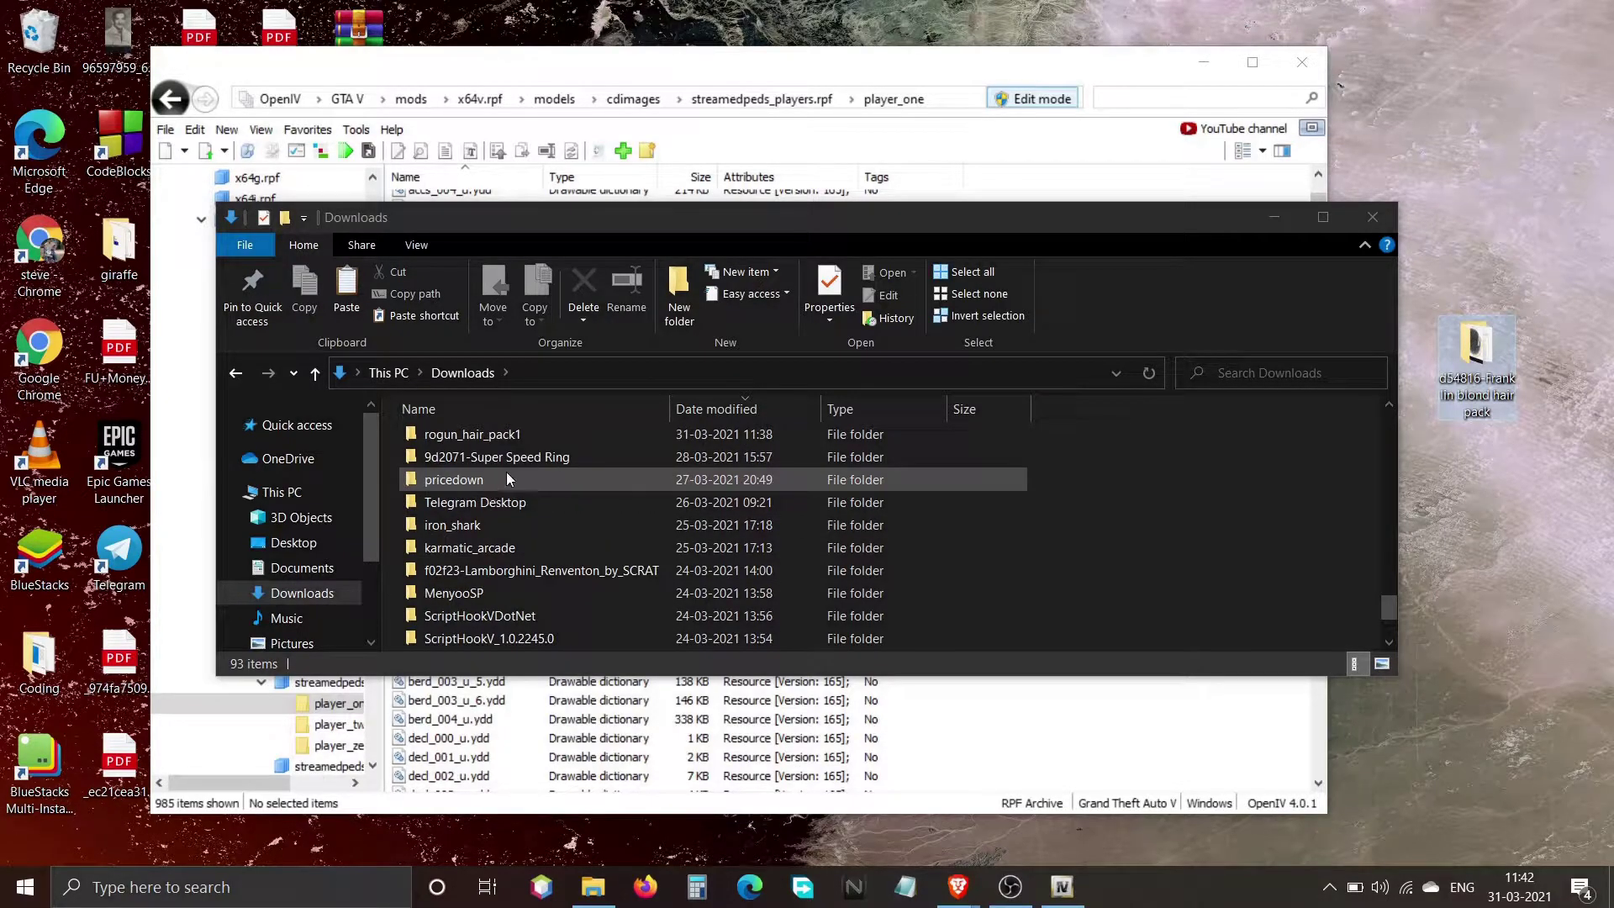
scroll(507, 479, "up", 1)
left_click_drag(471, 501, 1507, 523)
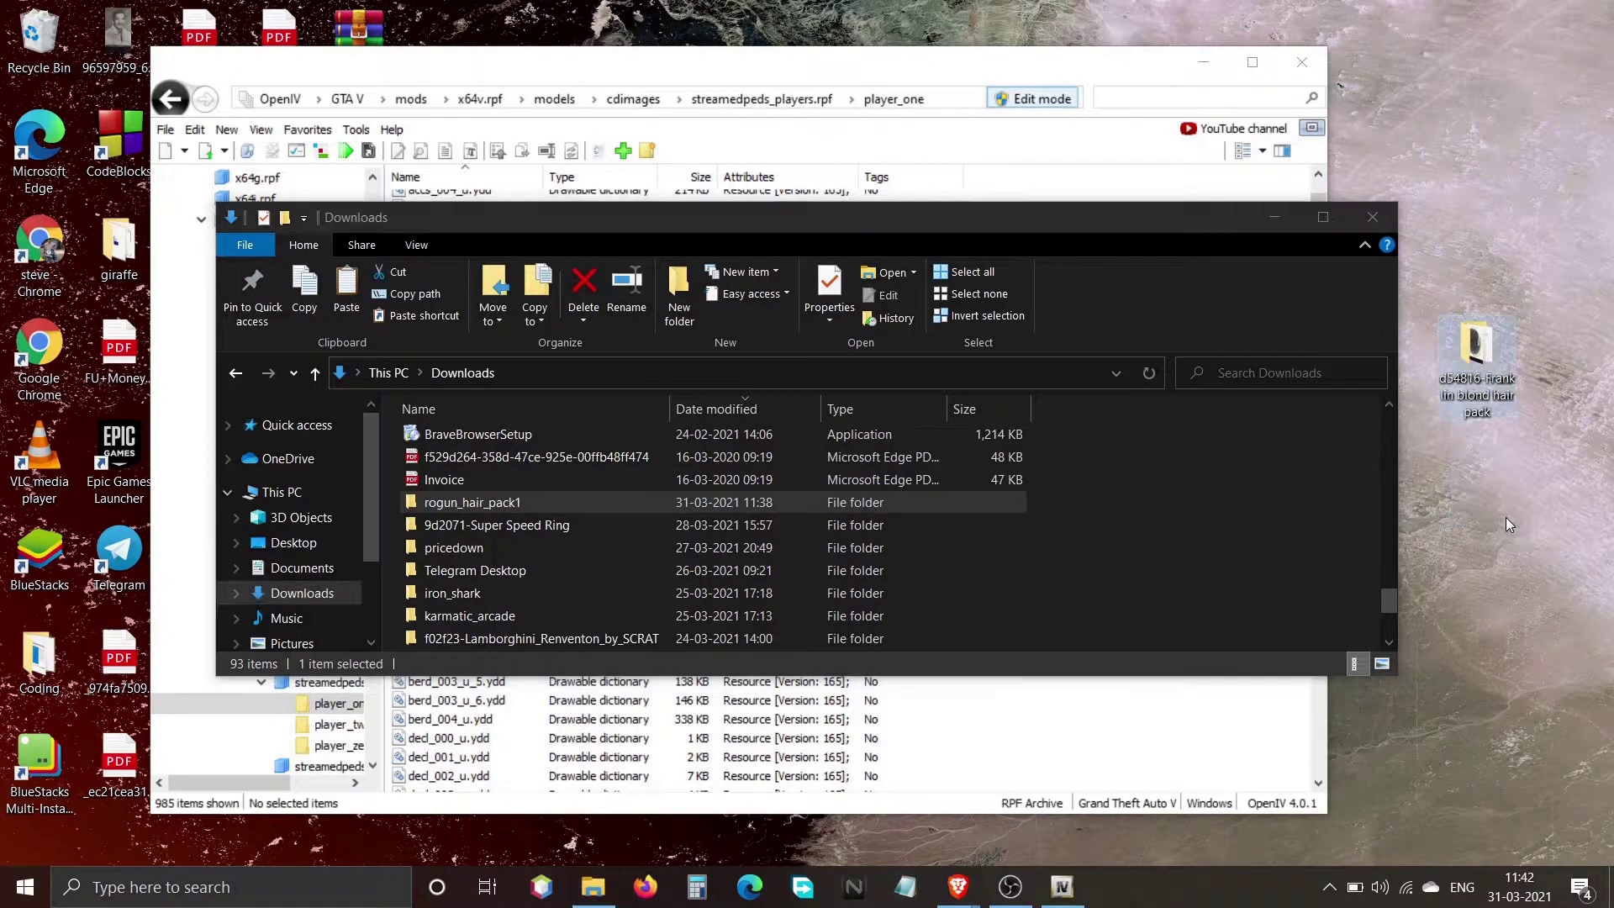
left_click(1372, 219)
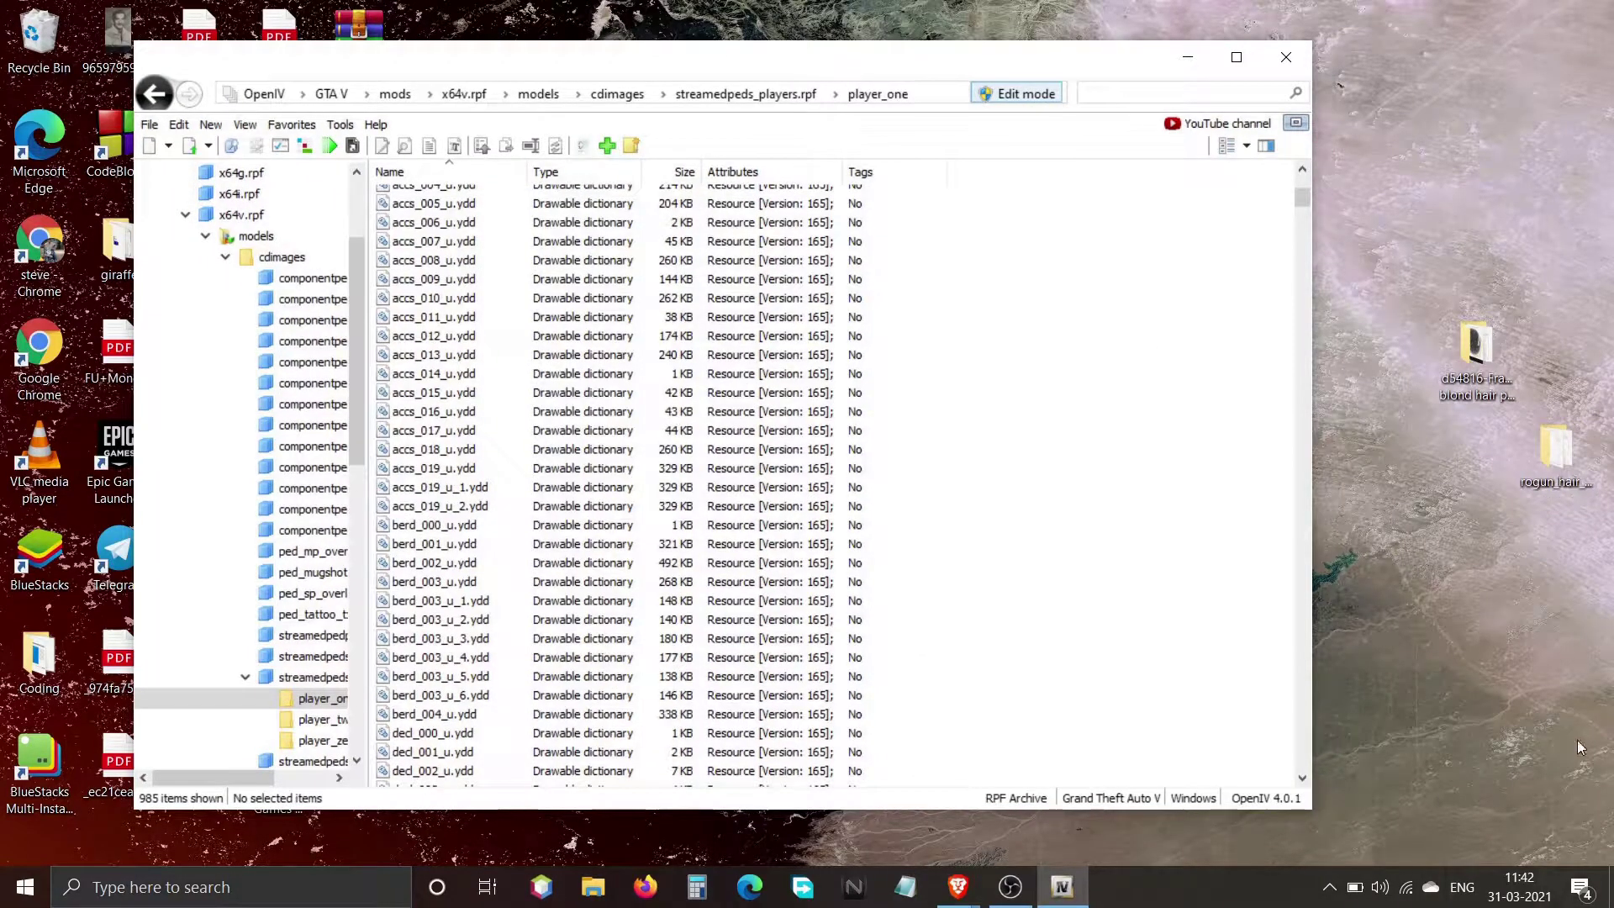
Move hair_diff_005_uni out of the Franklin blond hair pack folder onto the desktop and close the folder
double_click(1500, 349)
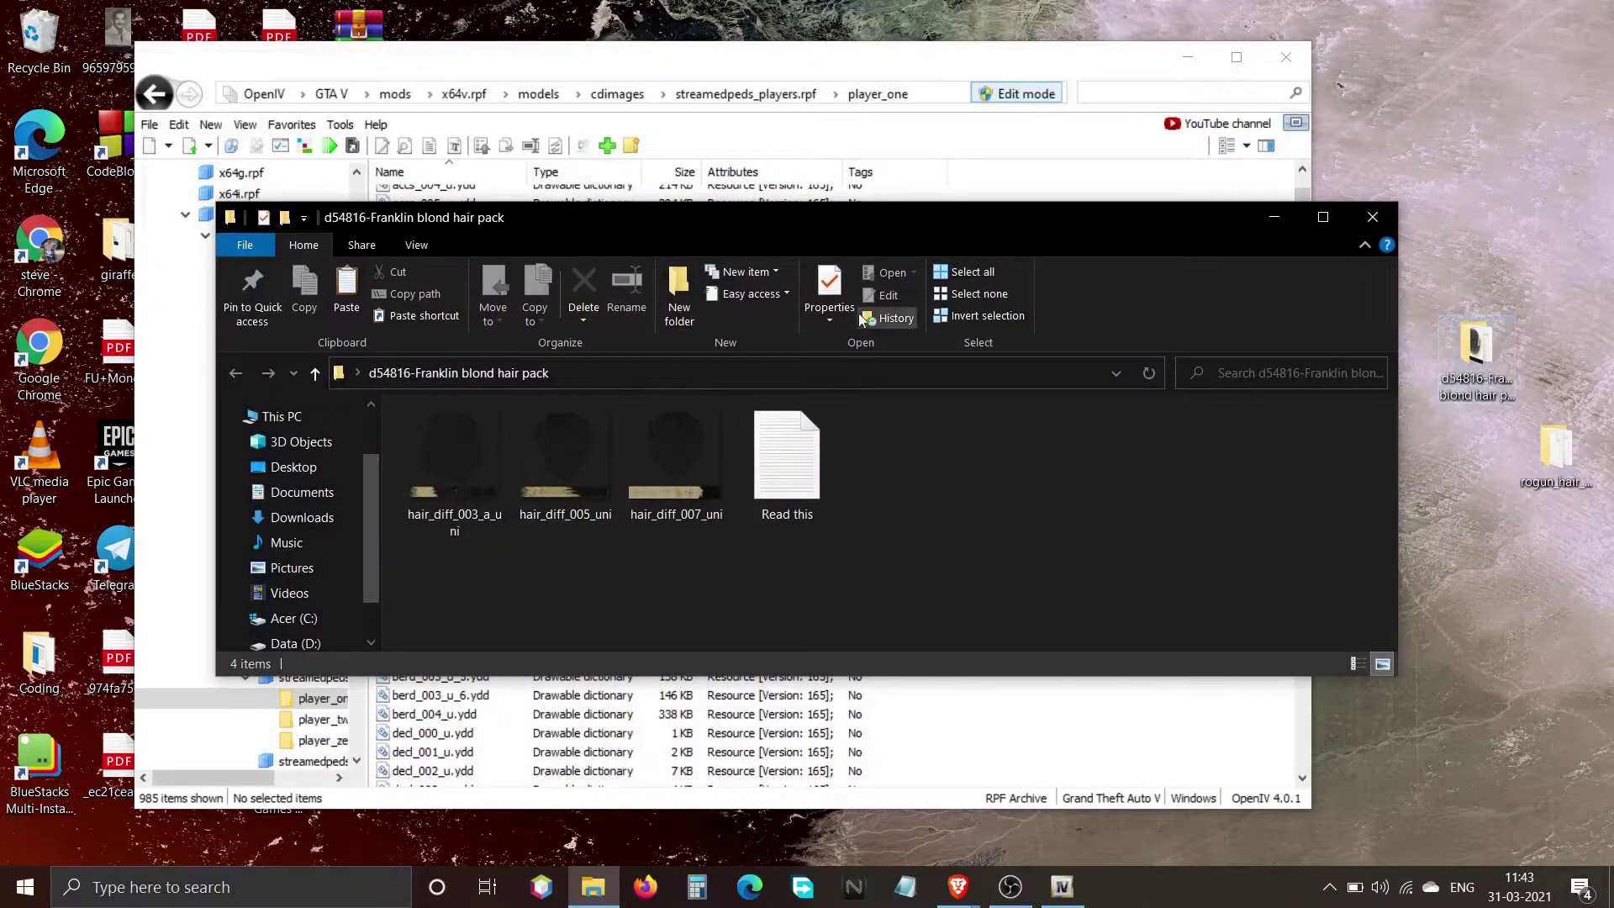
left_click_drag(879, 225, 1006, 202)
left_click_drag(664, 445, 1450, 113)
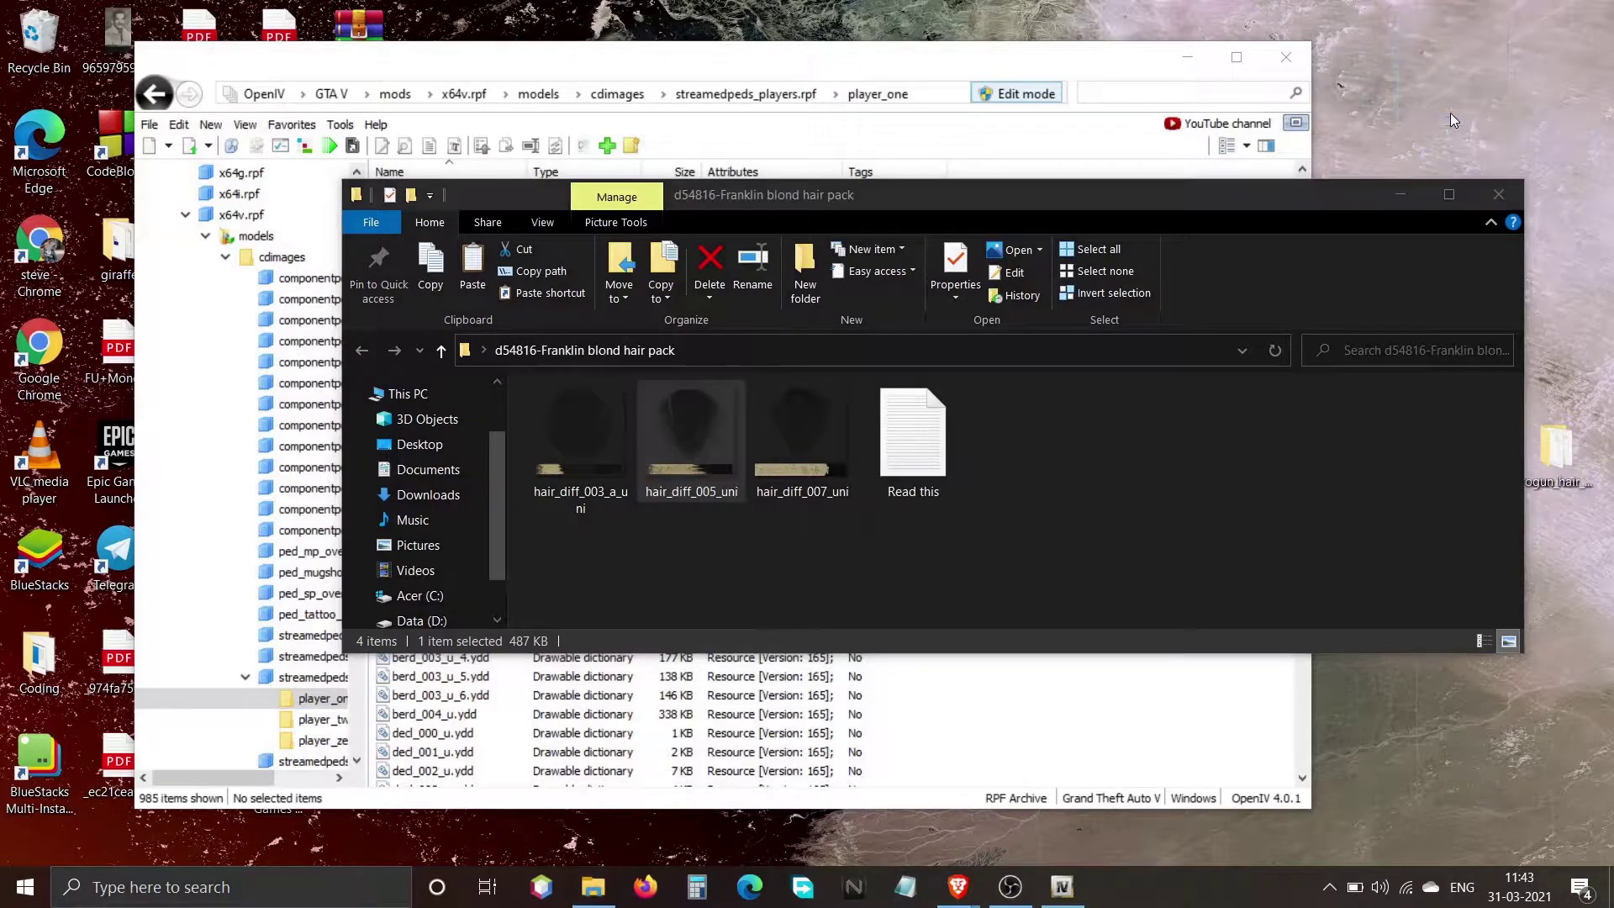
left_click(1498, 196)
Move hair_005_u.ydd out of the rogun_hair_pack1 folder onto the desktop and close the folder
double_click(1559, 451)
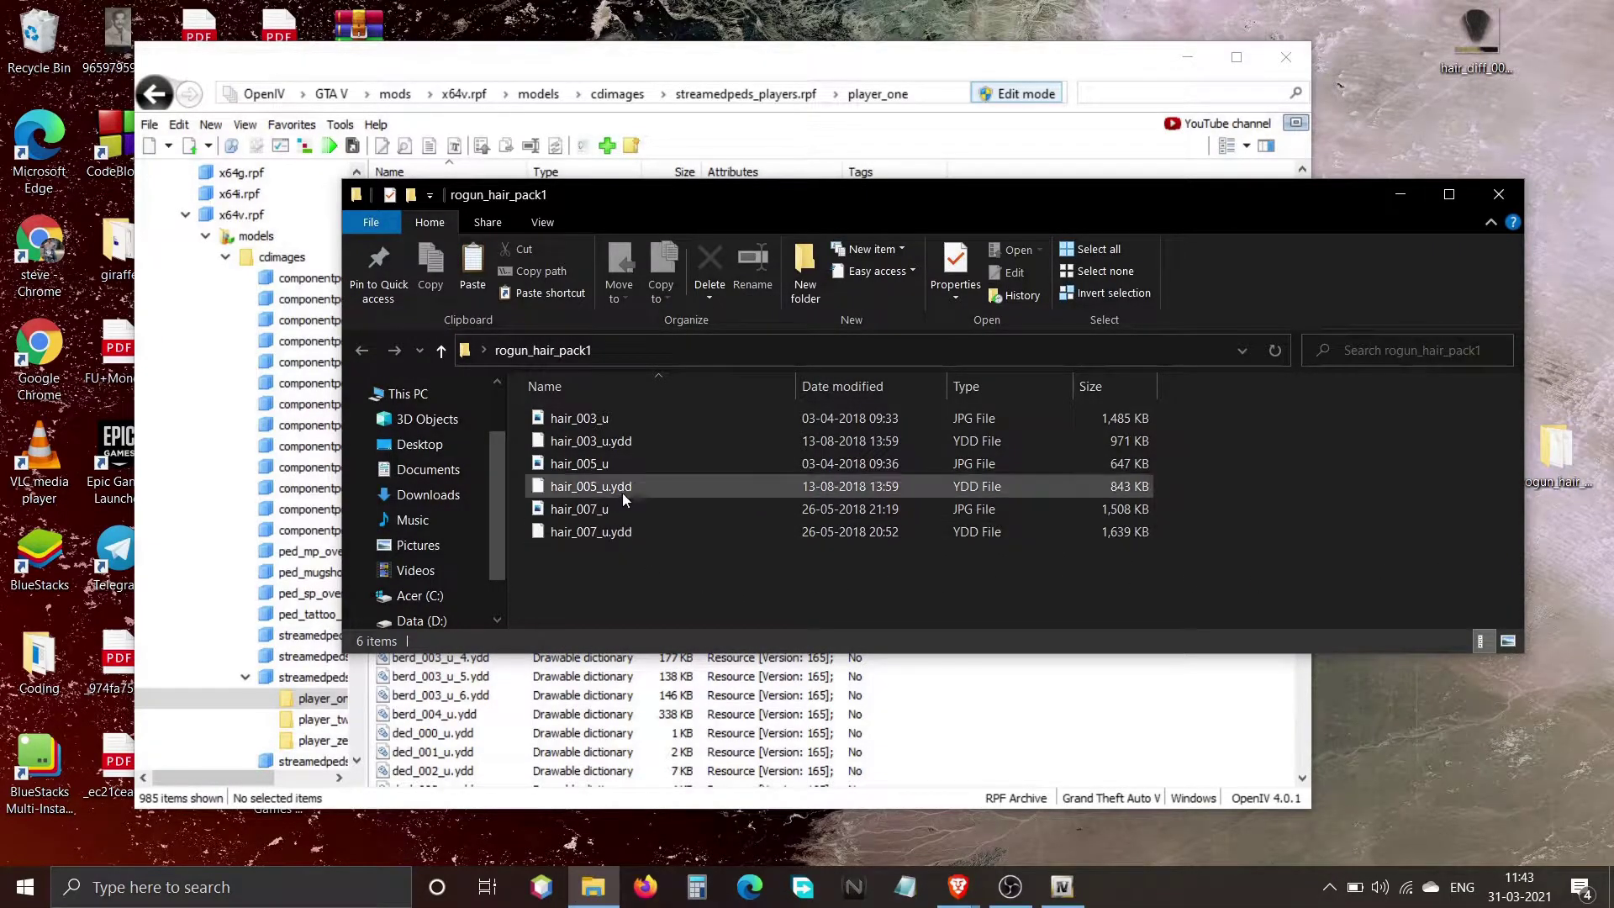
left_click_drag(627, 487, 1399, 138)
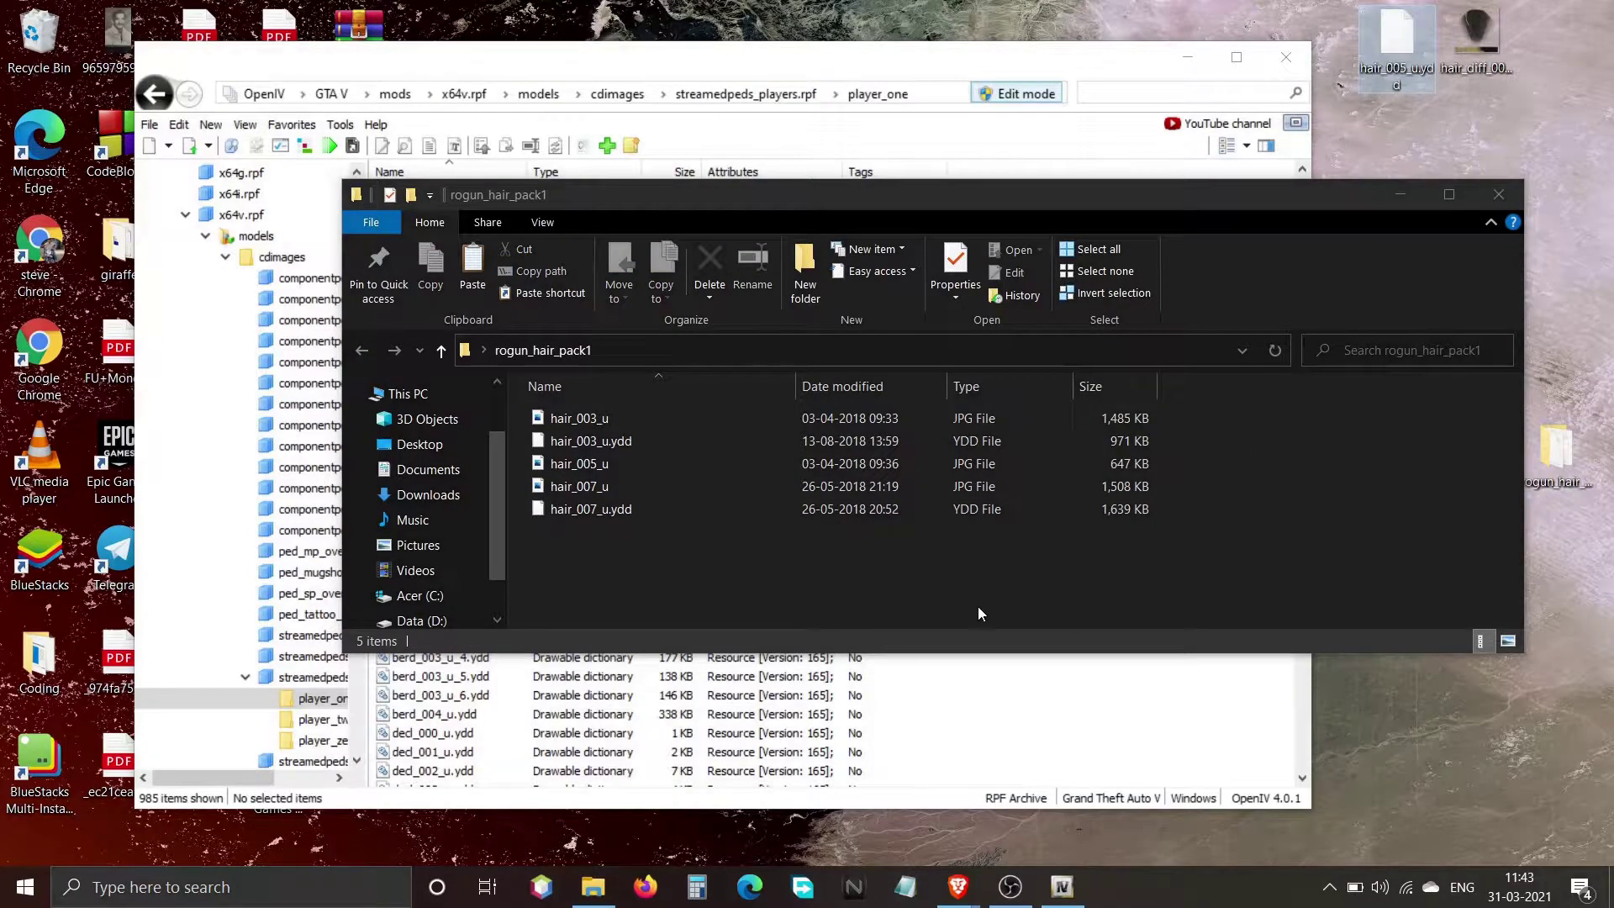
left_click(1504, 200)
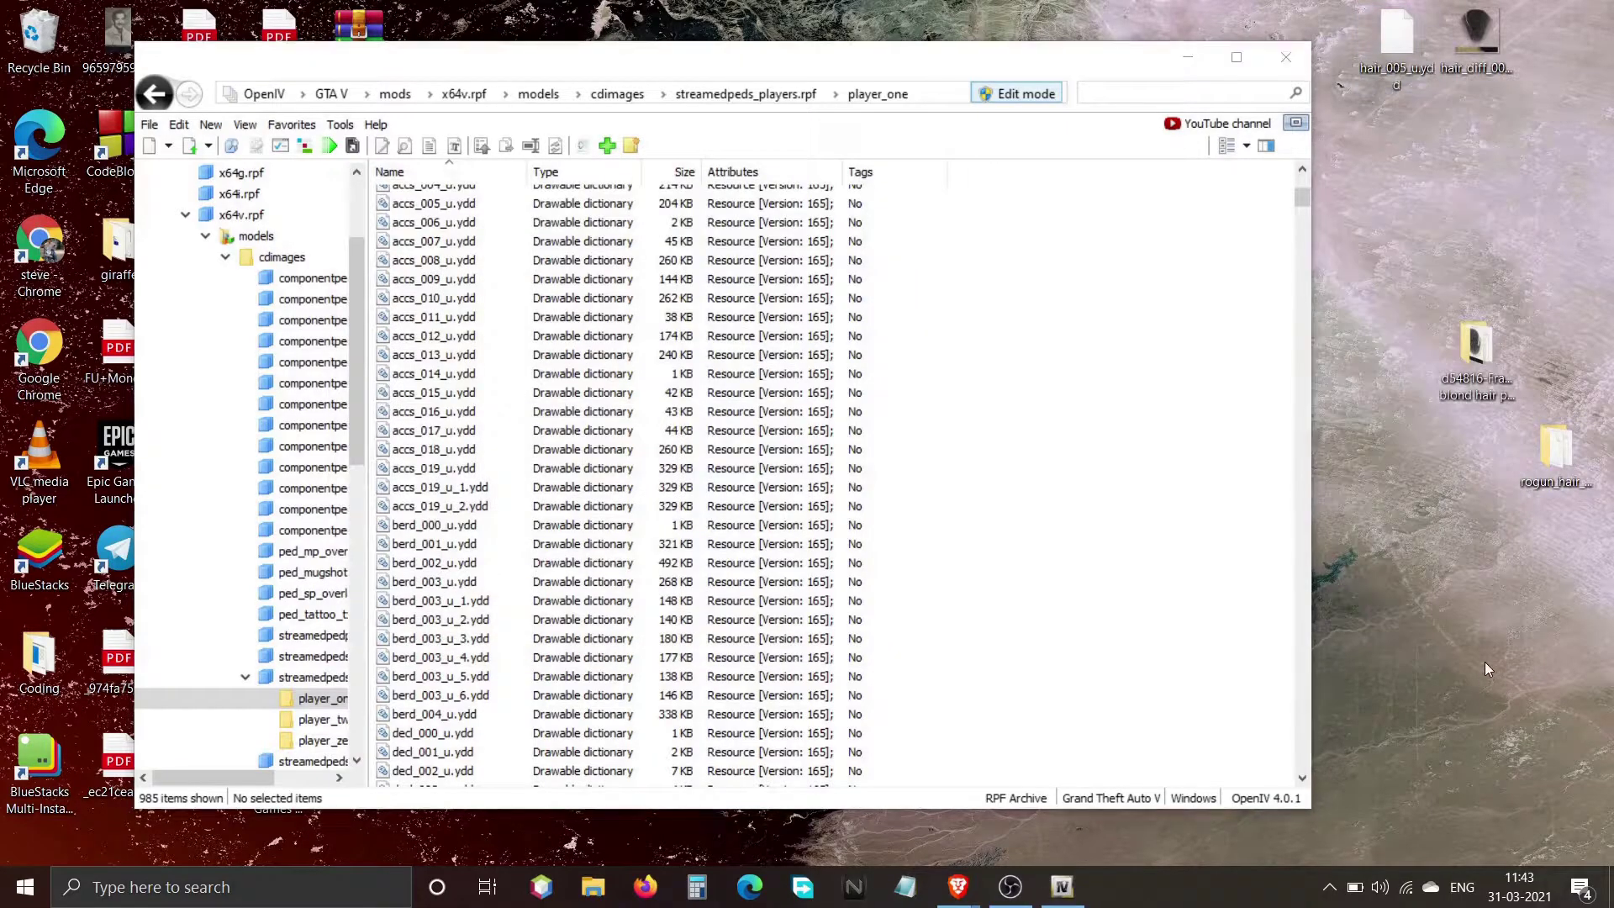
Copy the desktop file's name hair_005_u.ydd from its properties and filter the player_one folder by it
left_click(1387, 54)
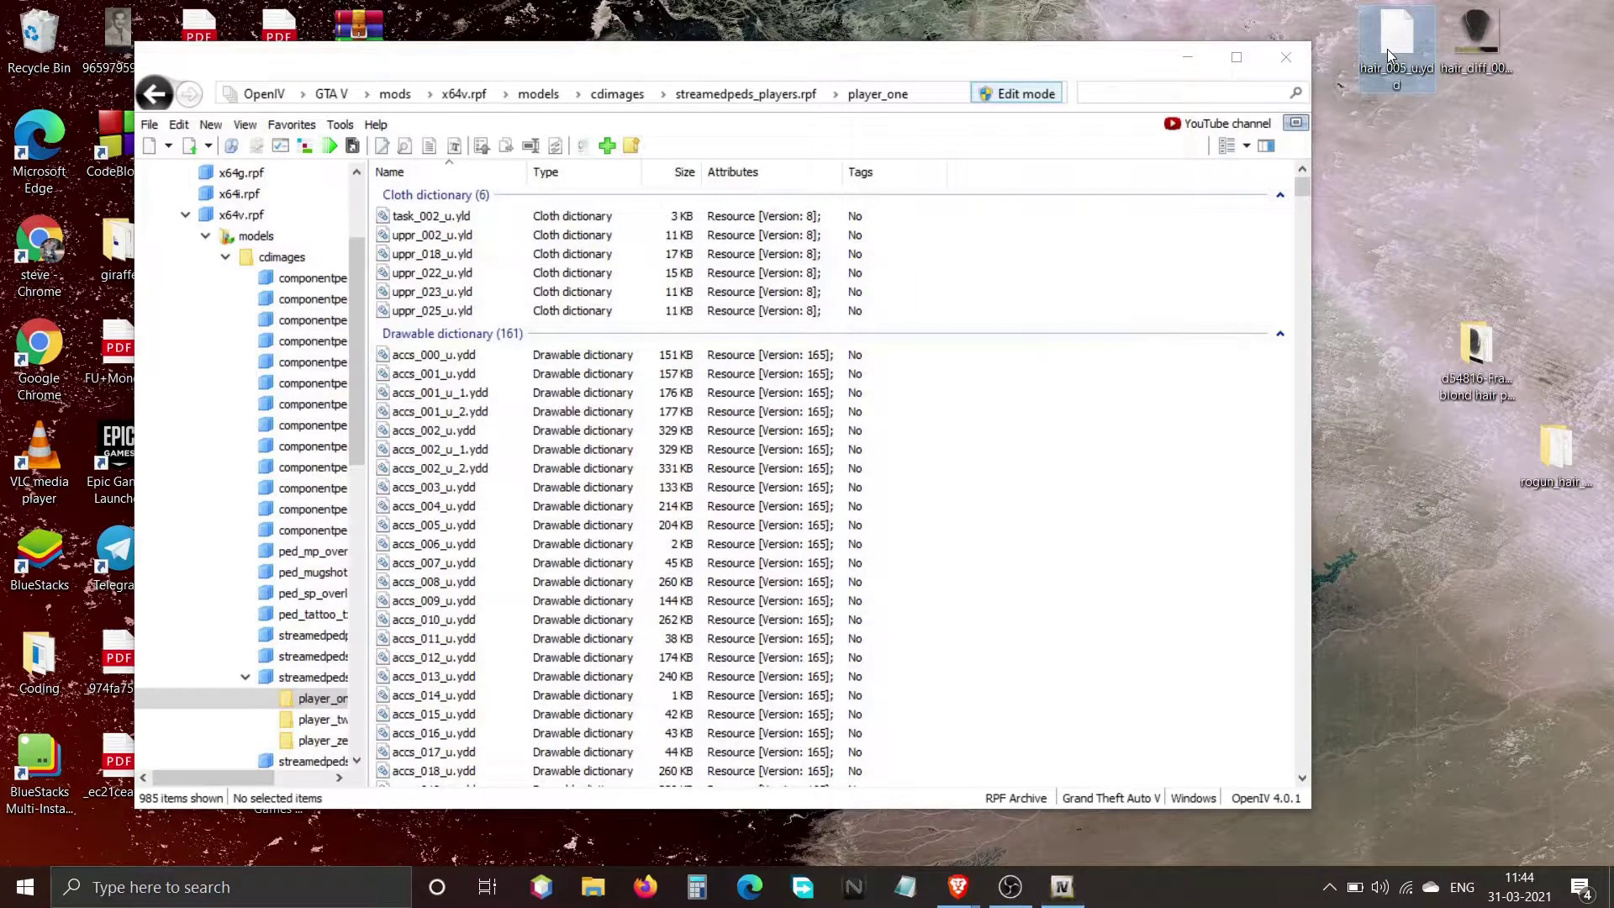
right_click(1387, 48)
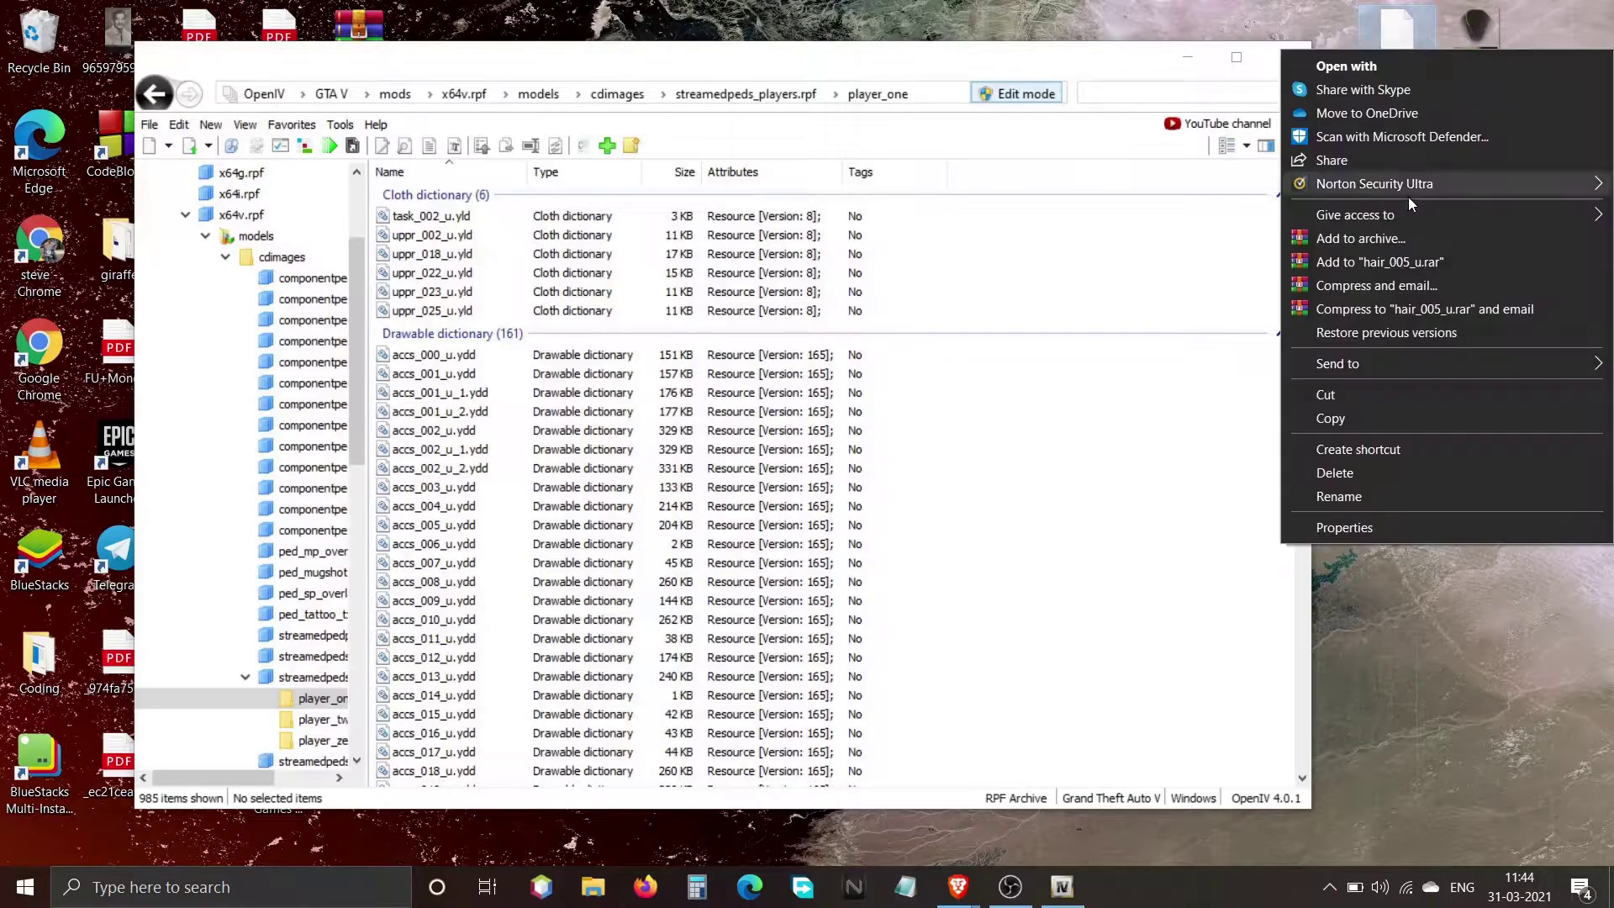
left_click(1345, 528)
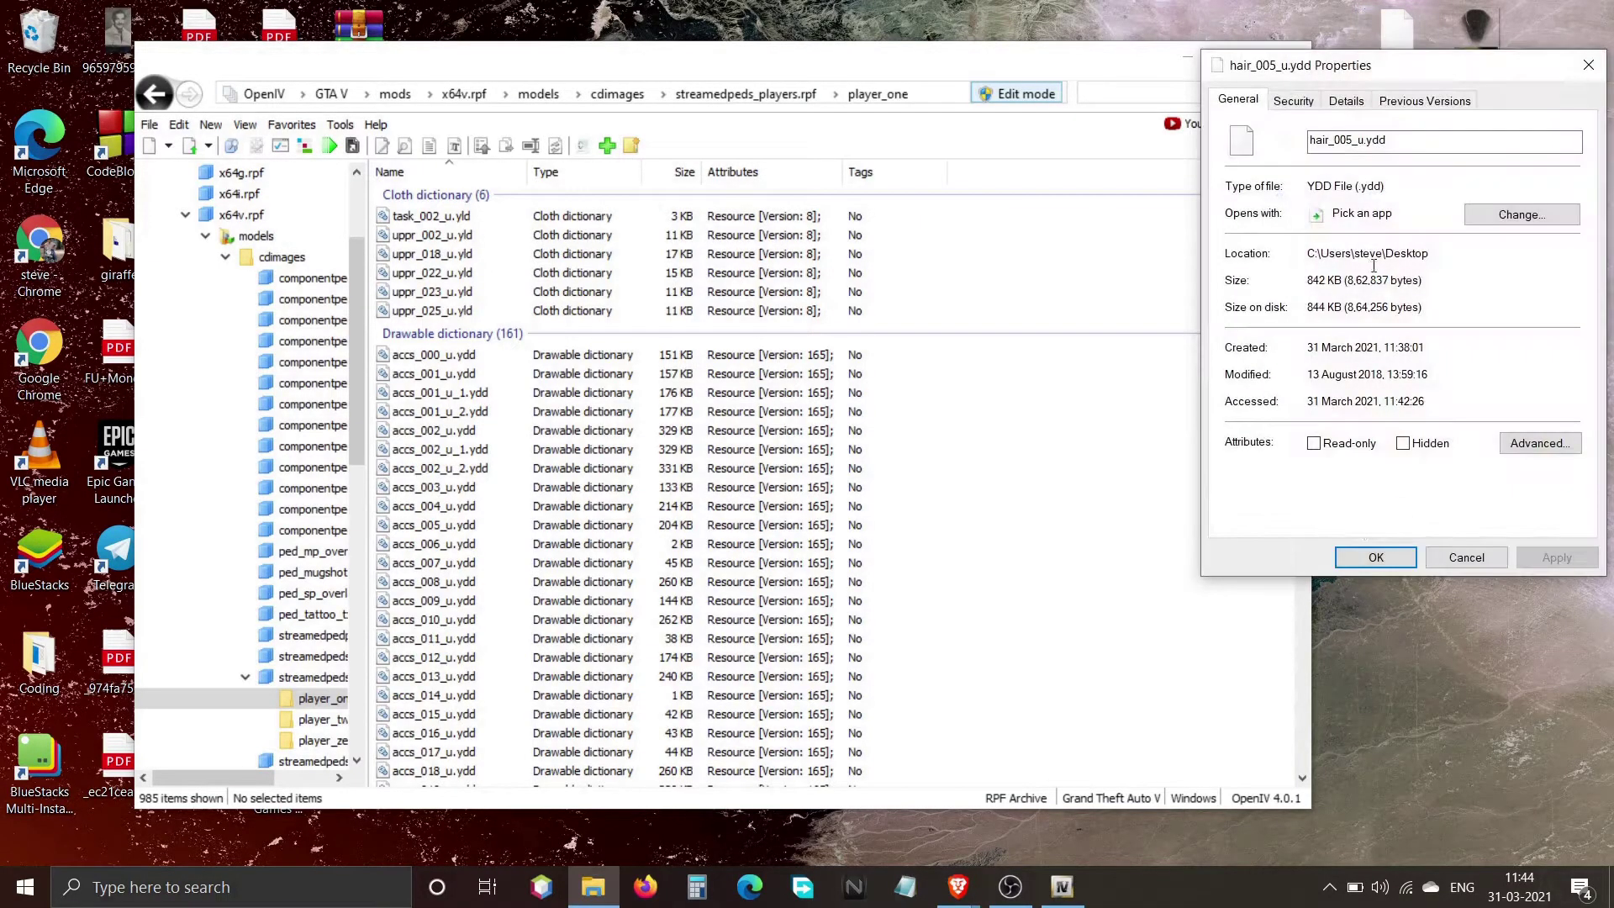
double_click(1395, 141)
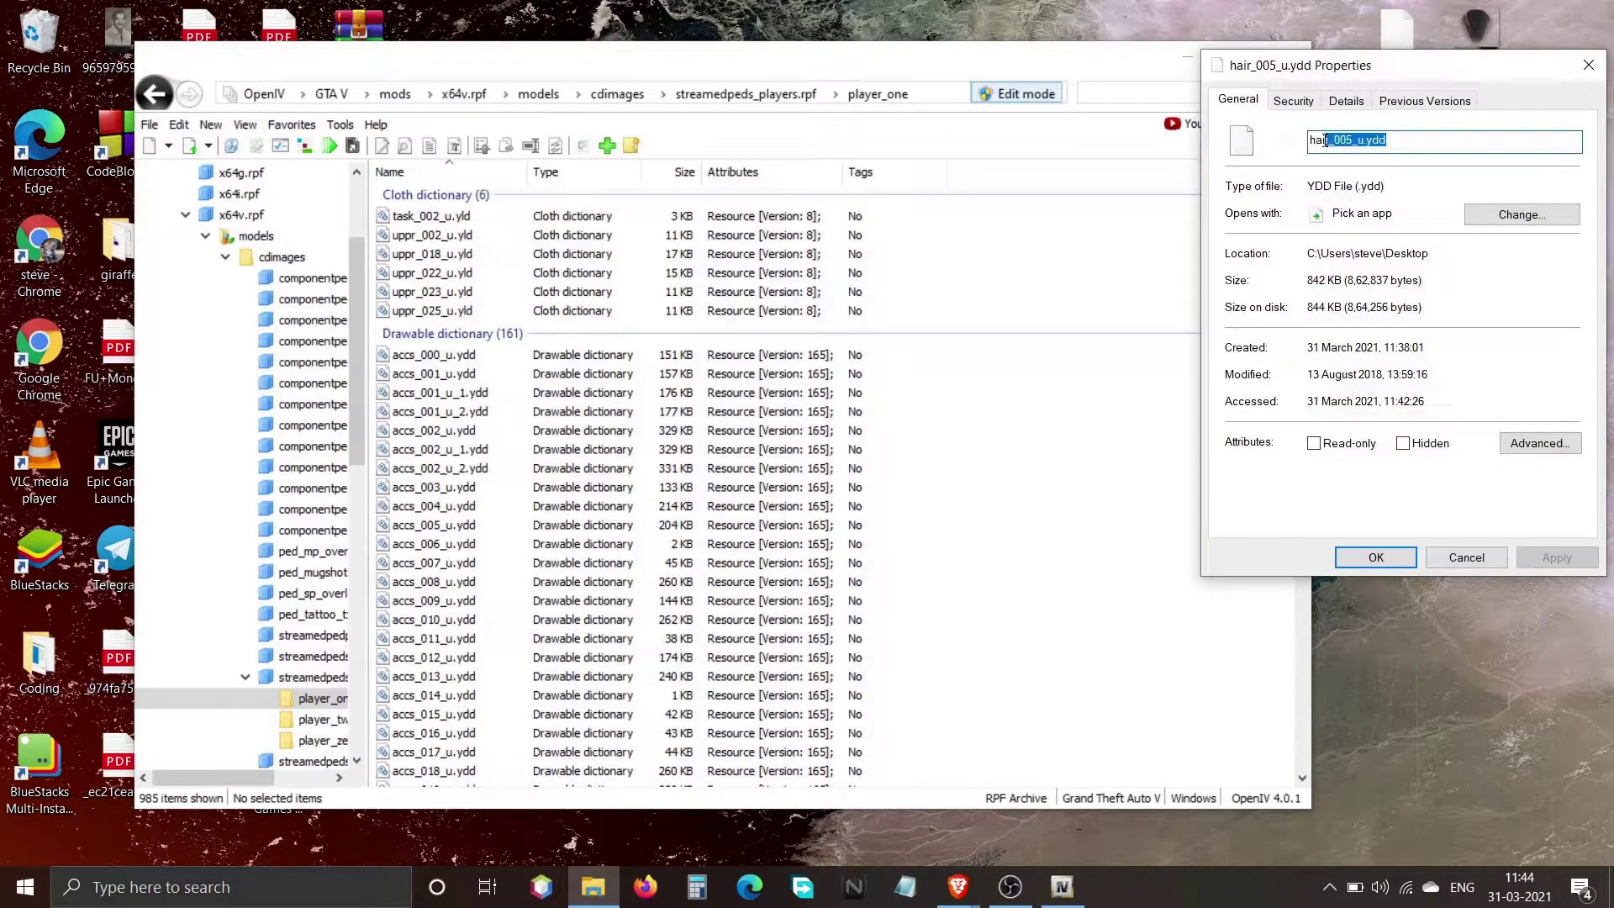
right_click(1335, 139)
left_click(1379, 197)
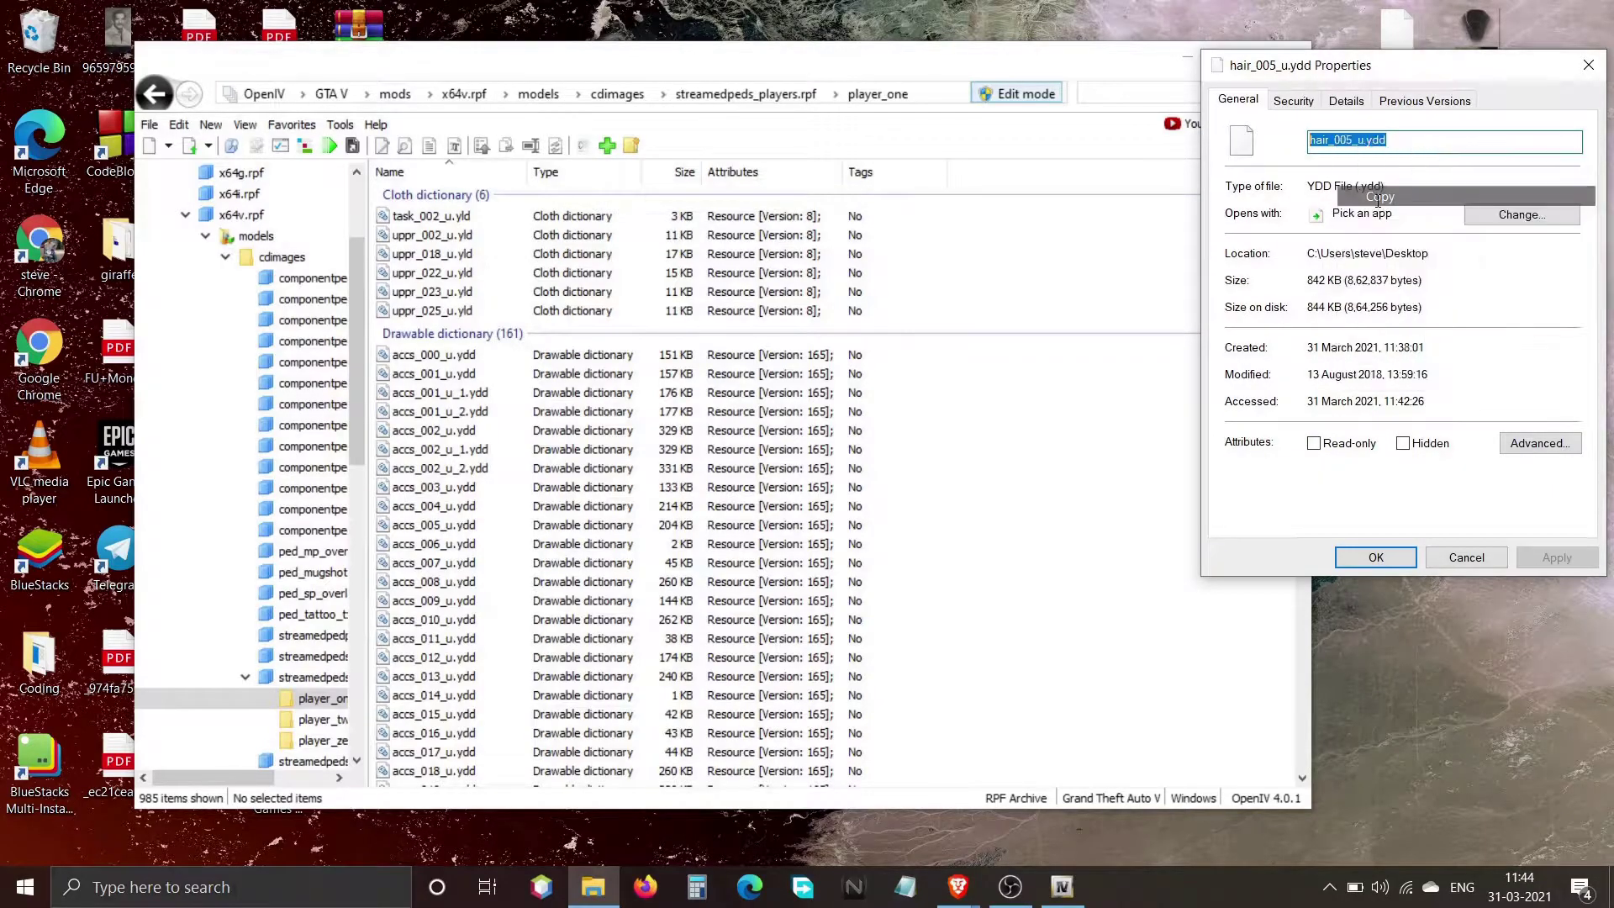
left_click(1589, 64)
left_click(1144, 93)
right_click(1148, 94)
left_click(1176, 185)
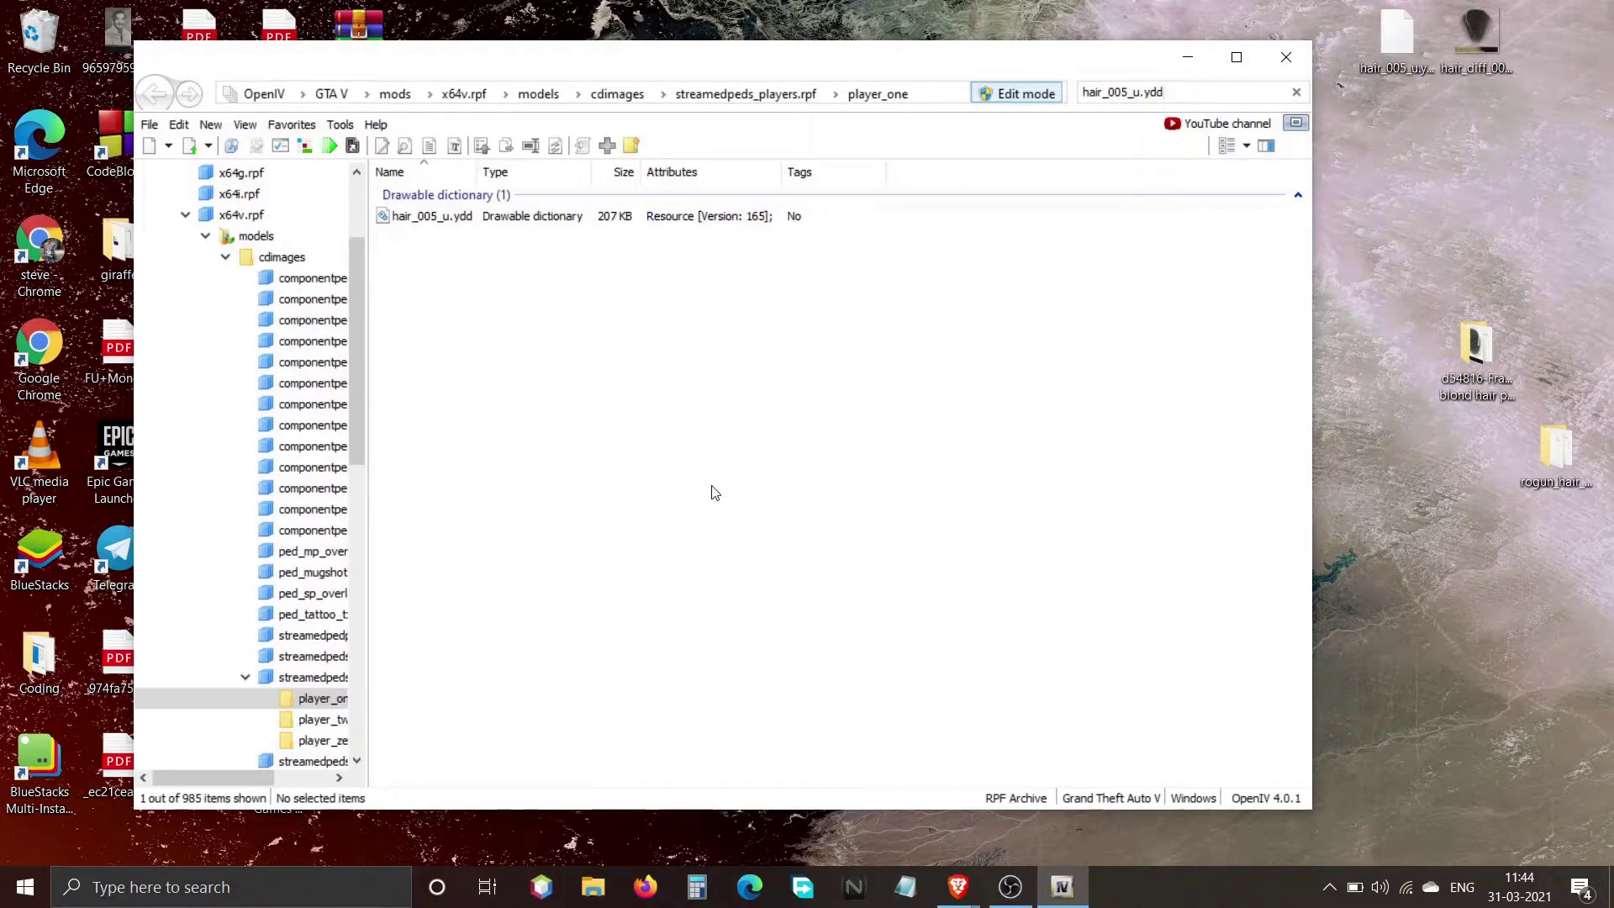
Preview the hair_005_u.ydd model in player_one, close it, and replace the archive file with the desktop copy
left_click(551, 216)
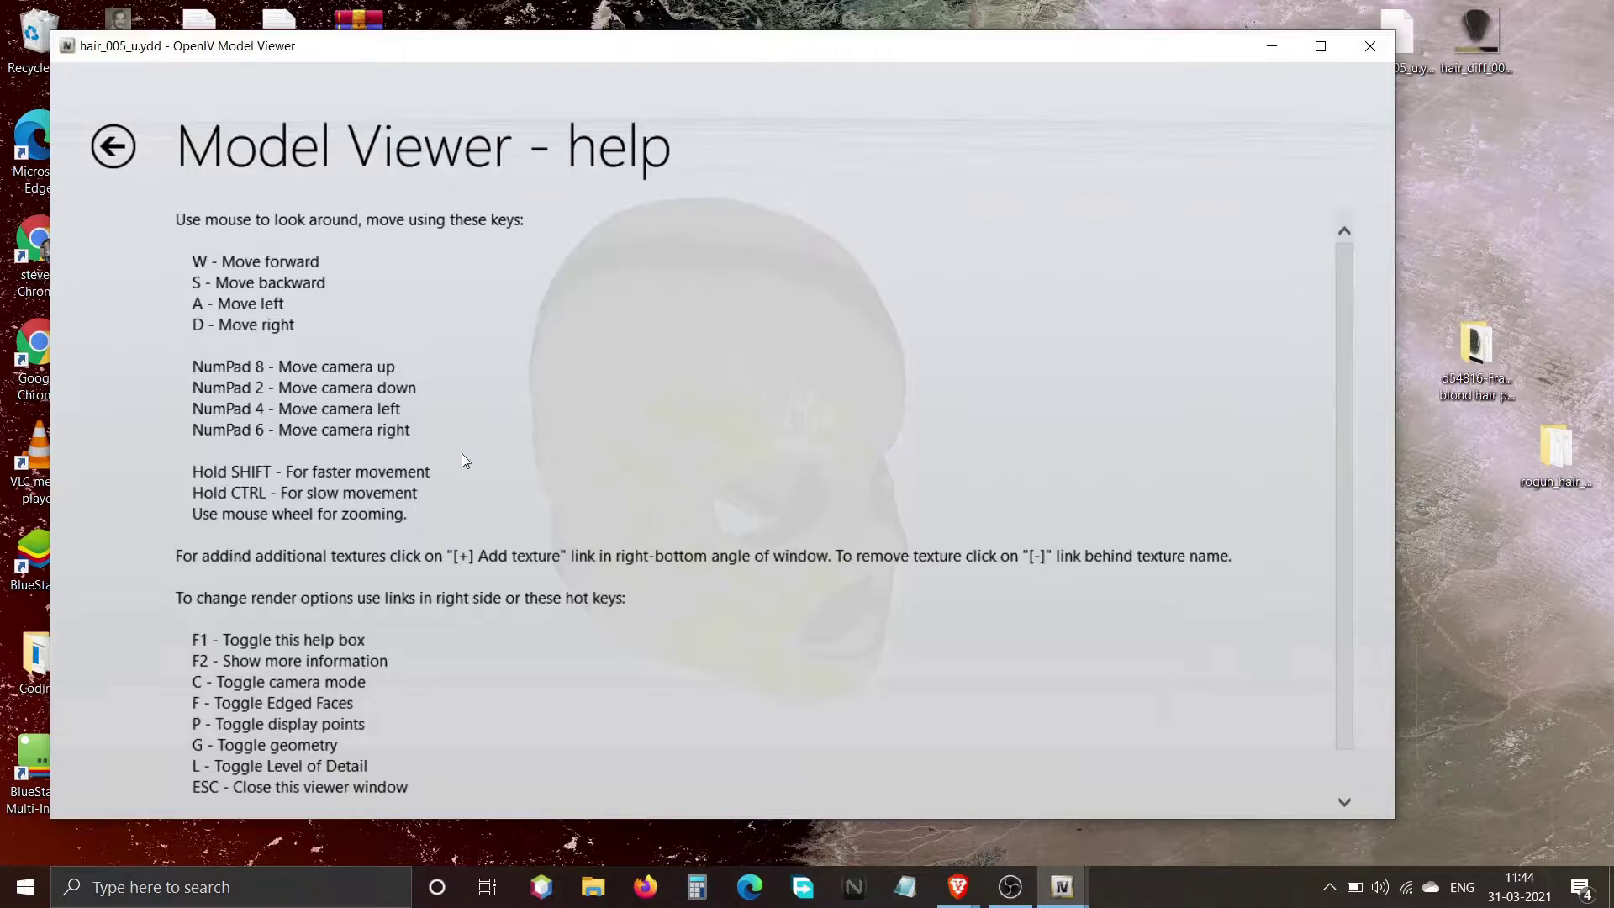
scroll(471, 504, "down", 2)
scroll(477, 551, "up", 2)
left_click(102, 160)
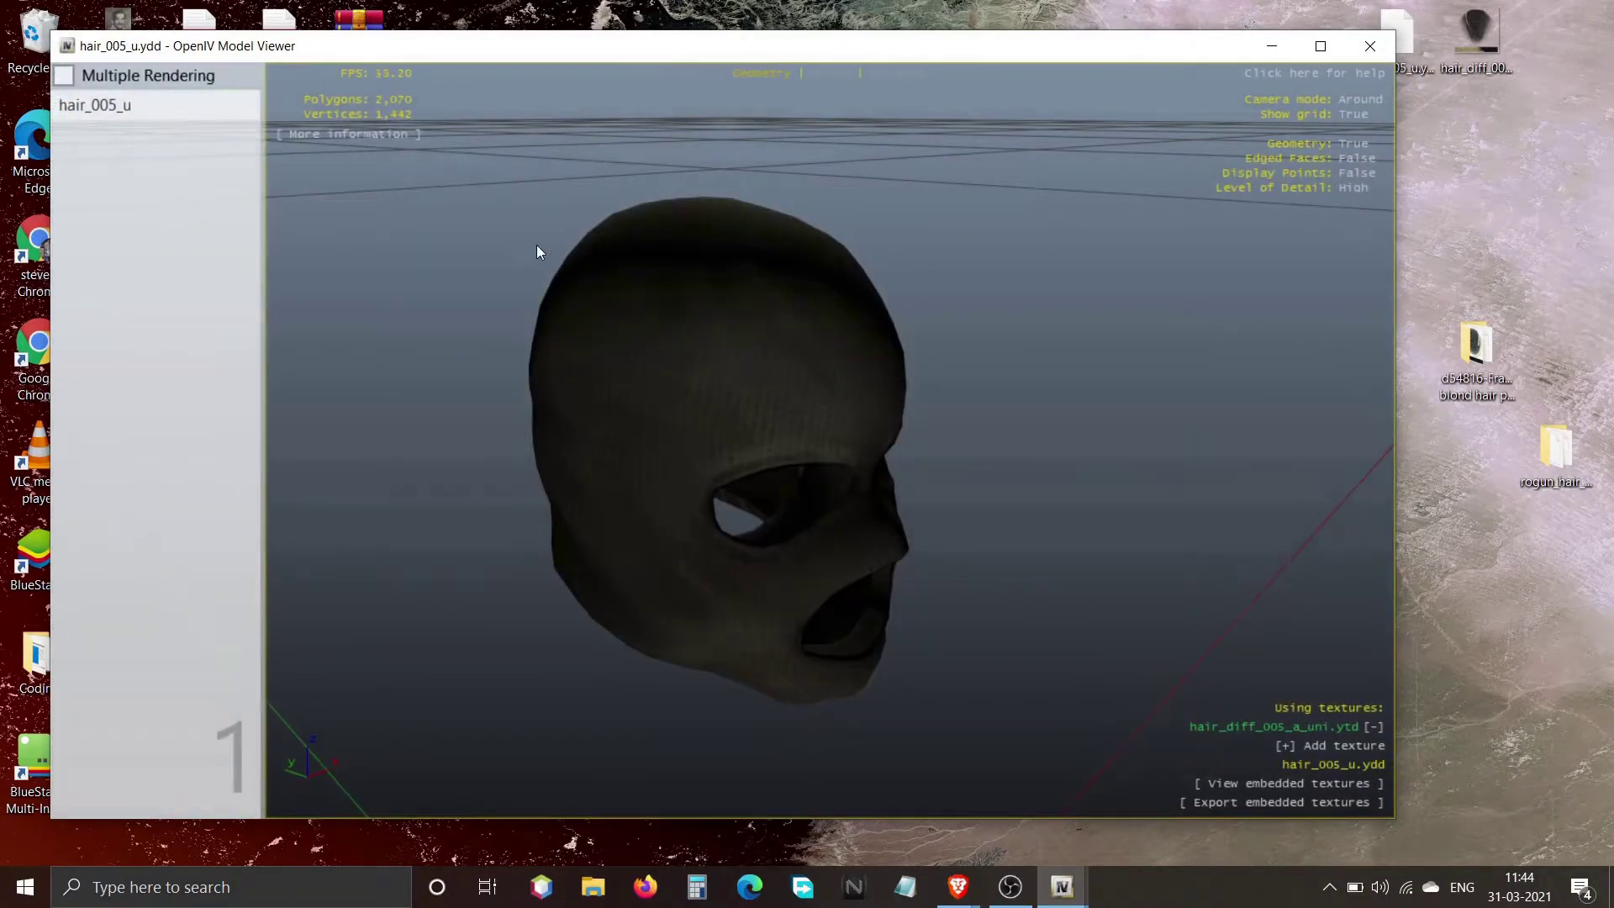
left_click(1358, 50)
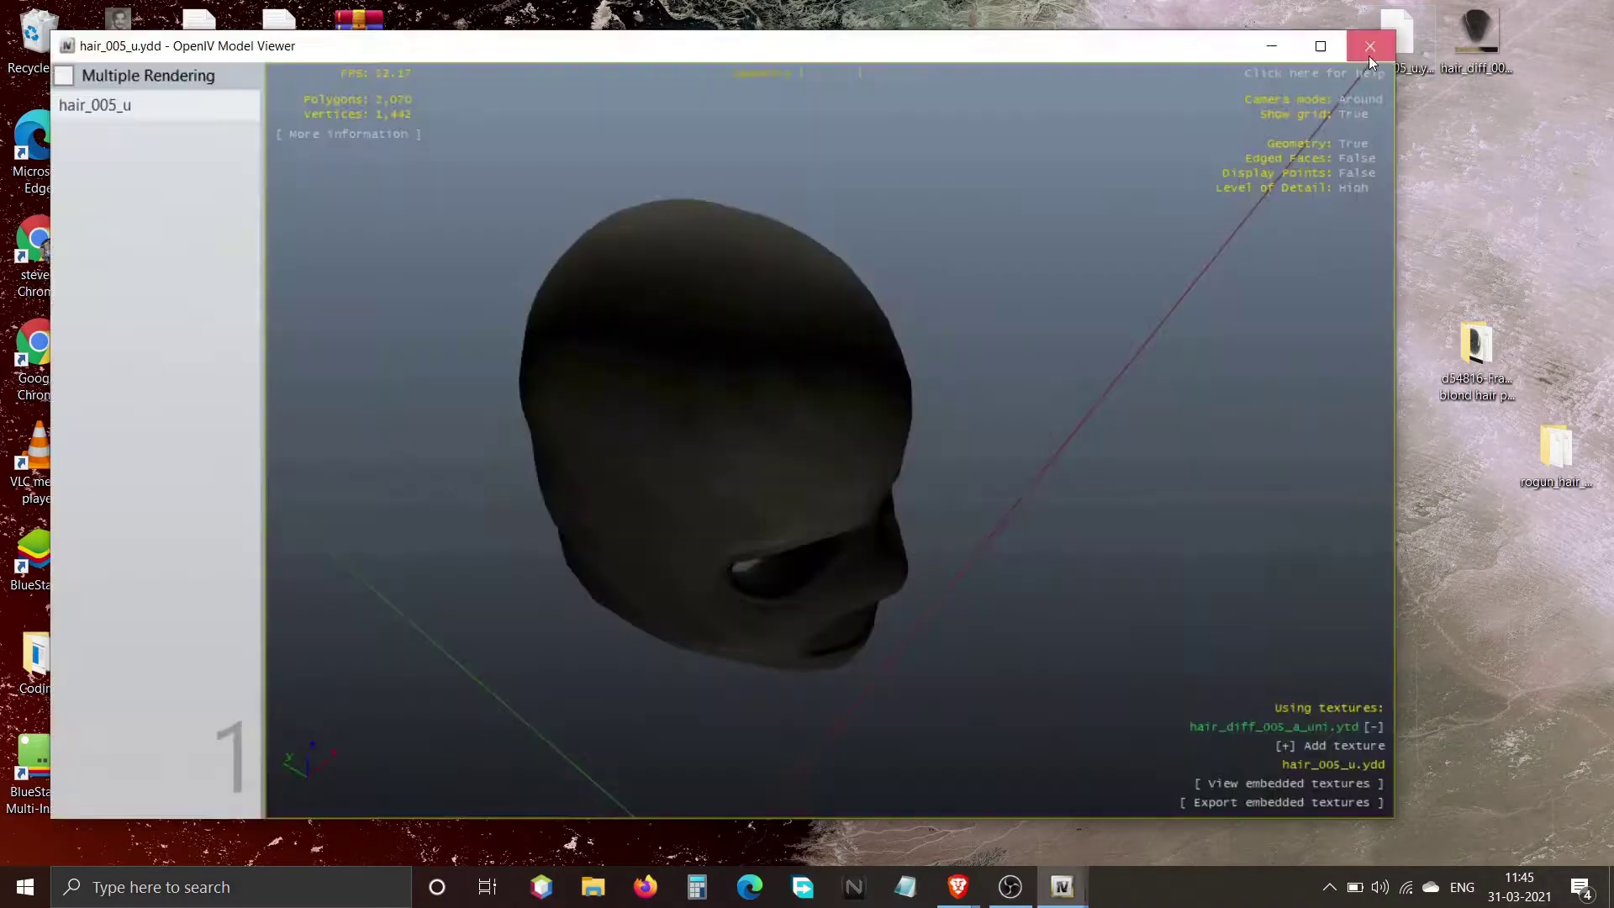
left_click(1368, 49)
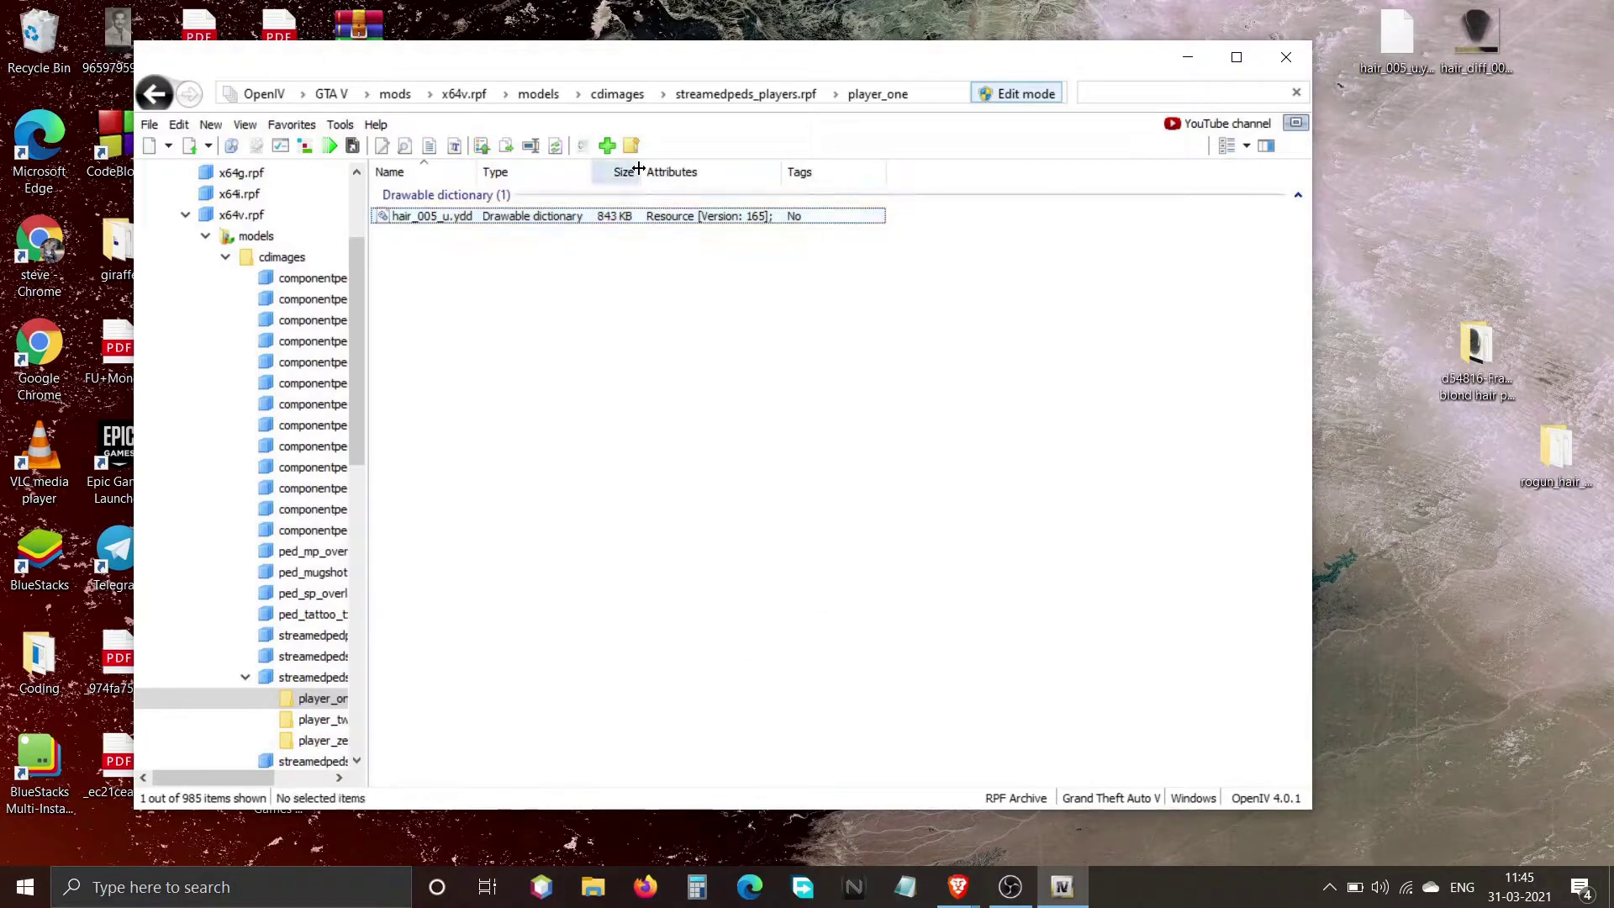
Inspect the replaced hair_005_u.ydd model from several angles in the model viewer and close it
left_click(630, 216)
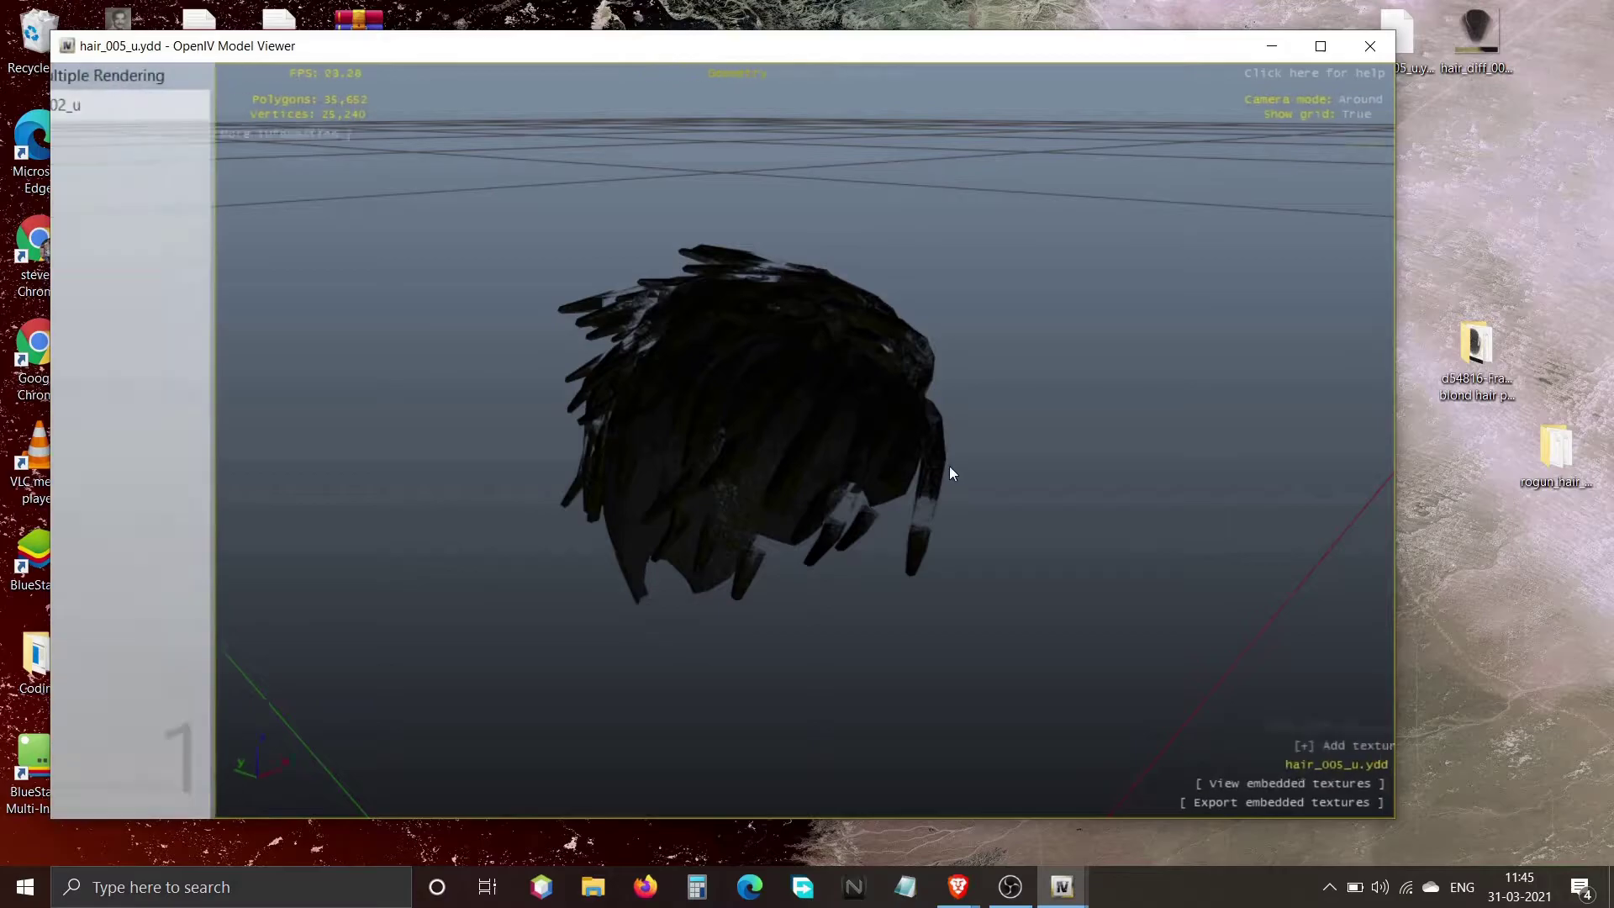
left_click_drag(950, 465, 1014, 549)
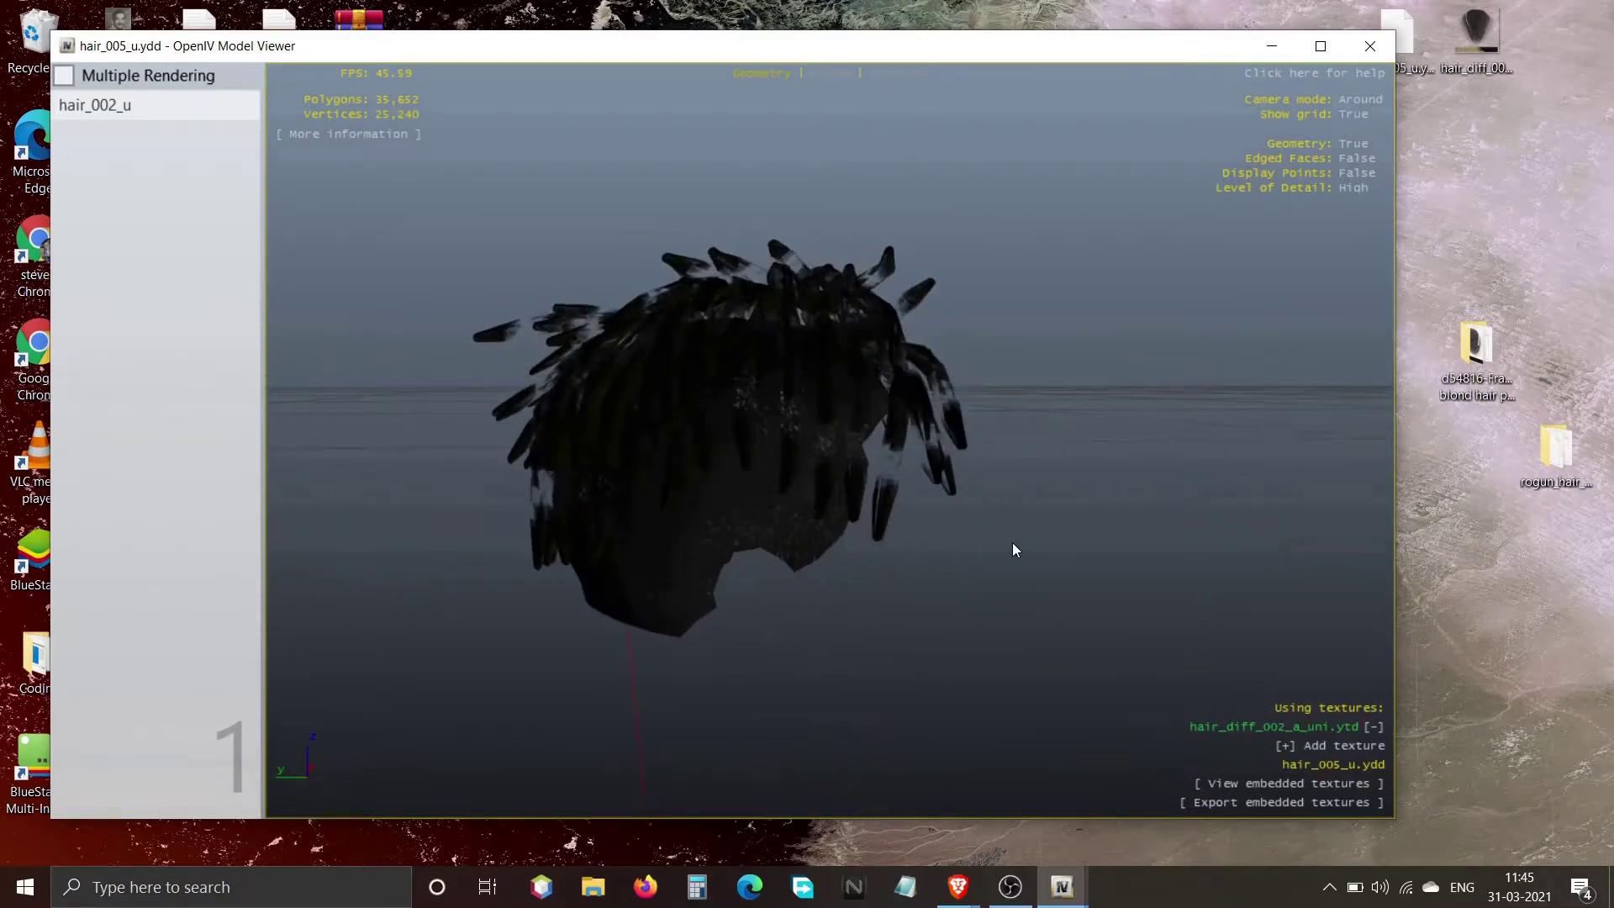
left_click(1370, 49)
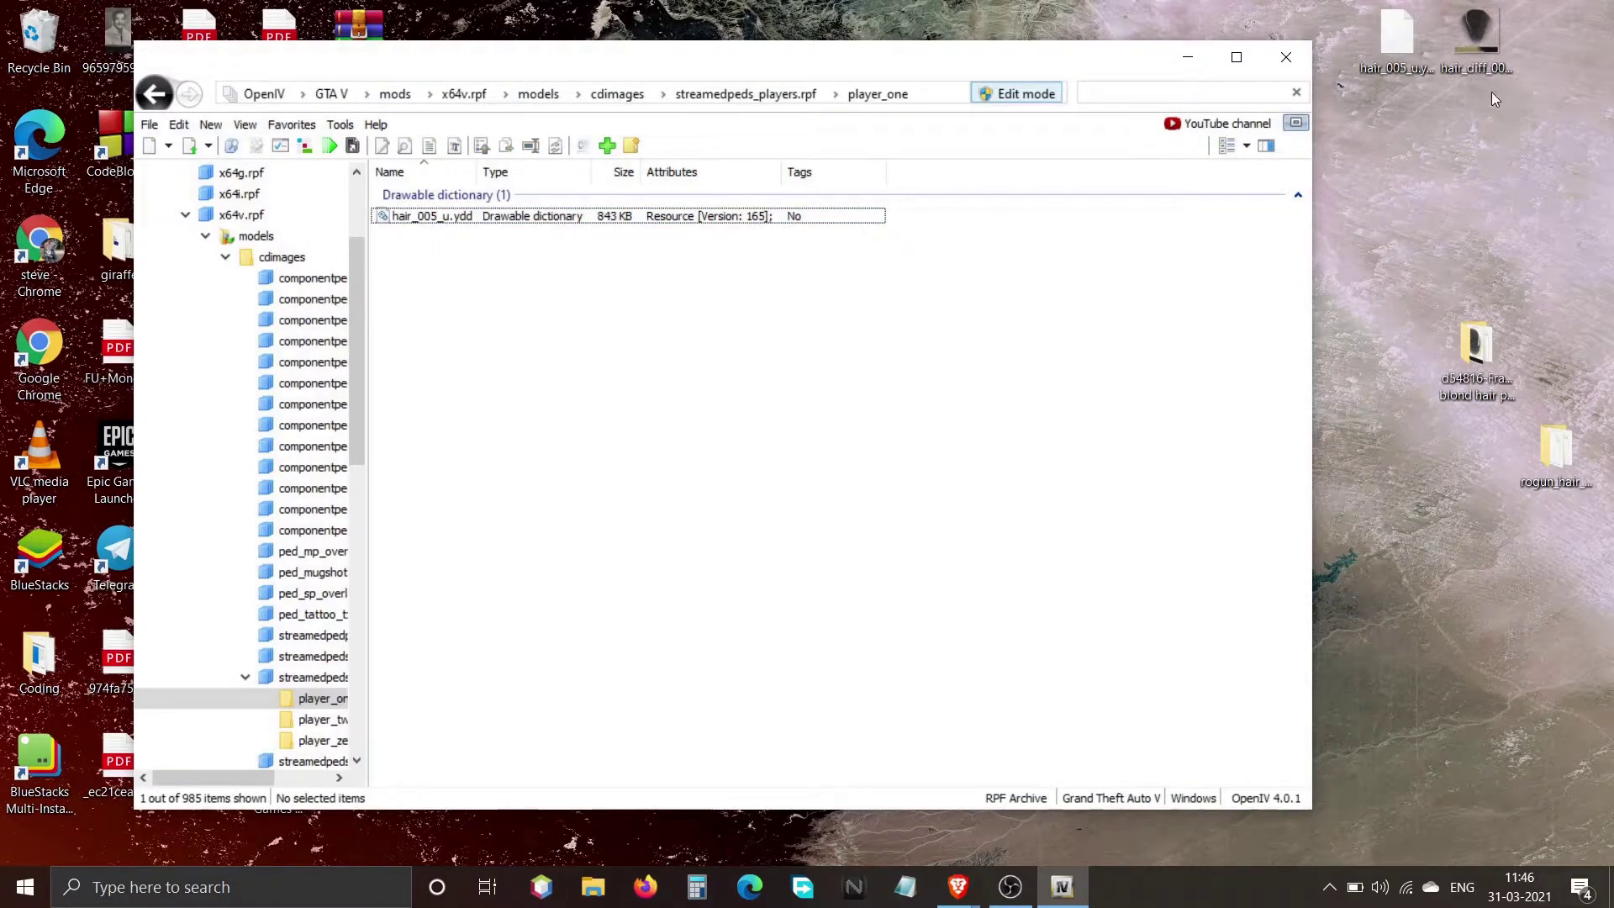
Copy the file name hair_diff_005_uni from the desktop texture's properties and close the properties
left_click(1486, 44)
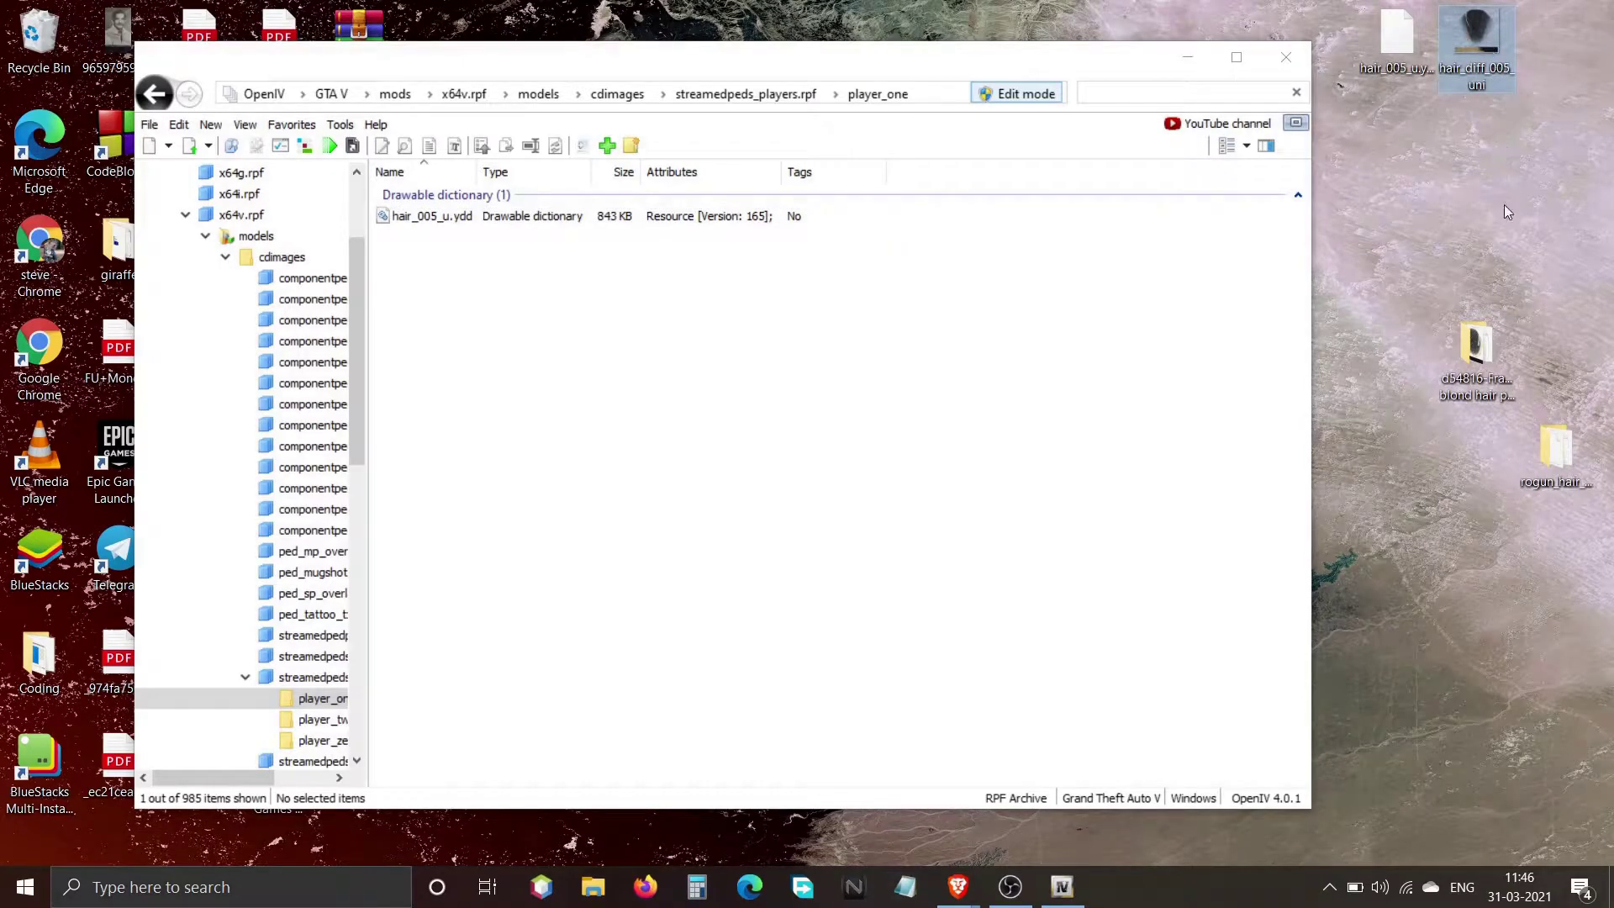
right_click(1486, 44)
left_click(1344, 774)
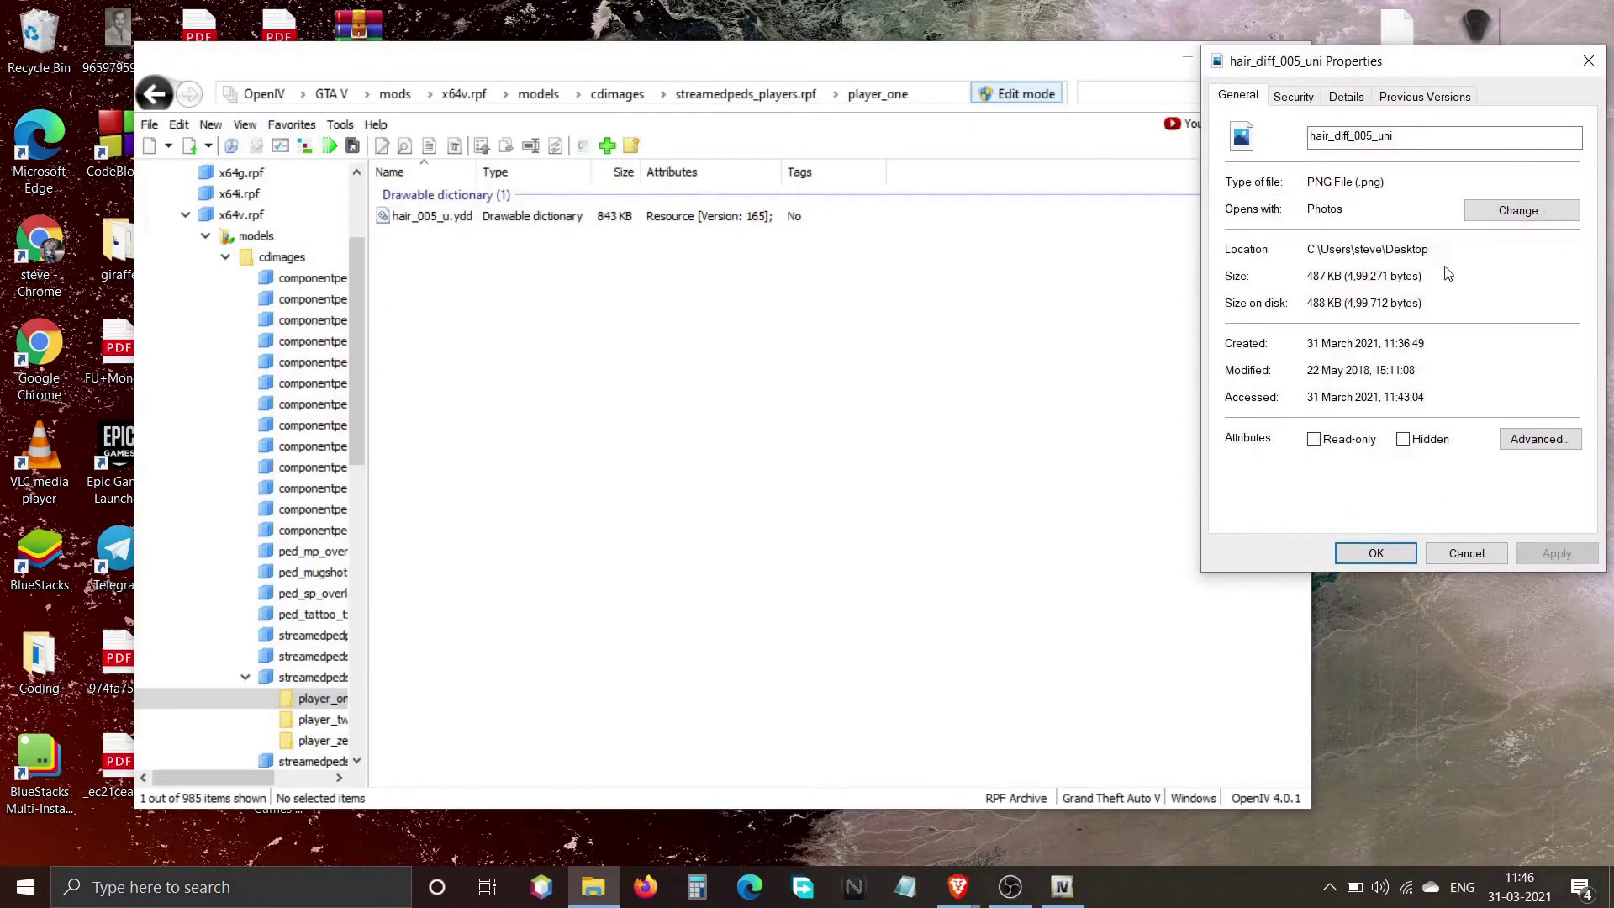
left_click_drag(1401, 145, 1287, 141)
right_click(1366, 141)
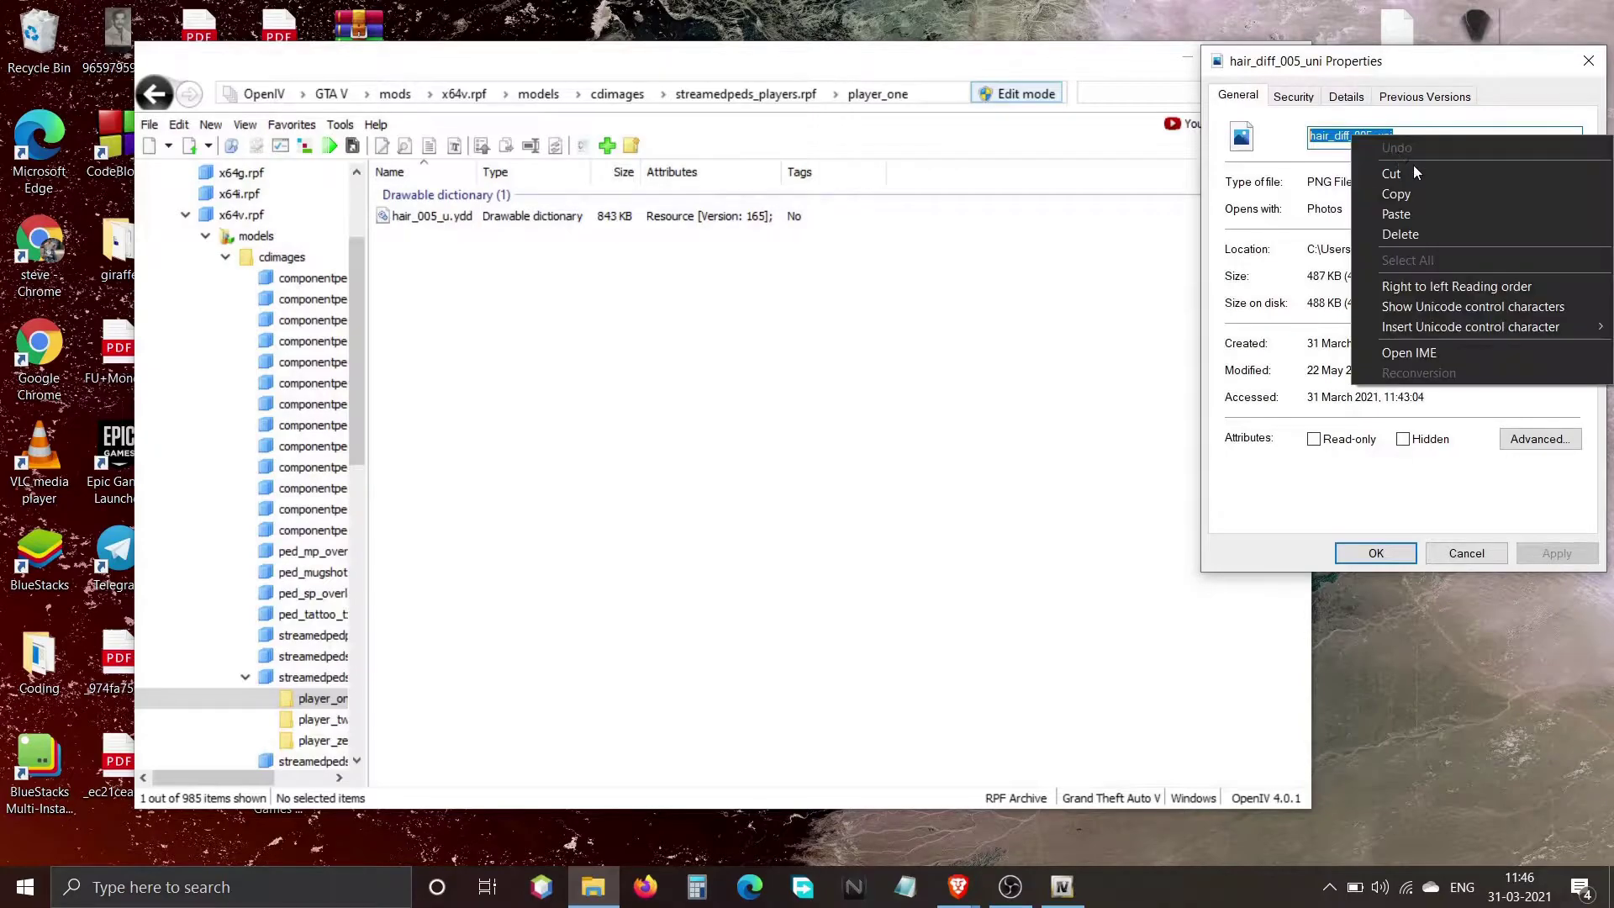
left_click(1410, 199)
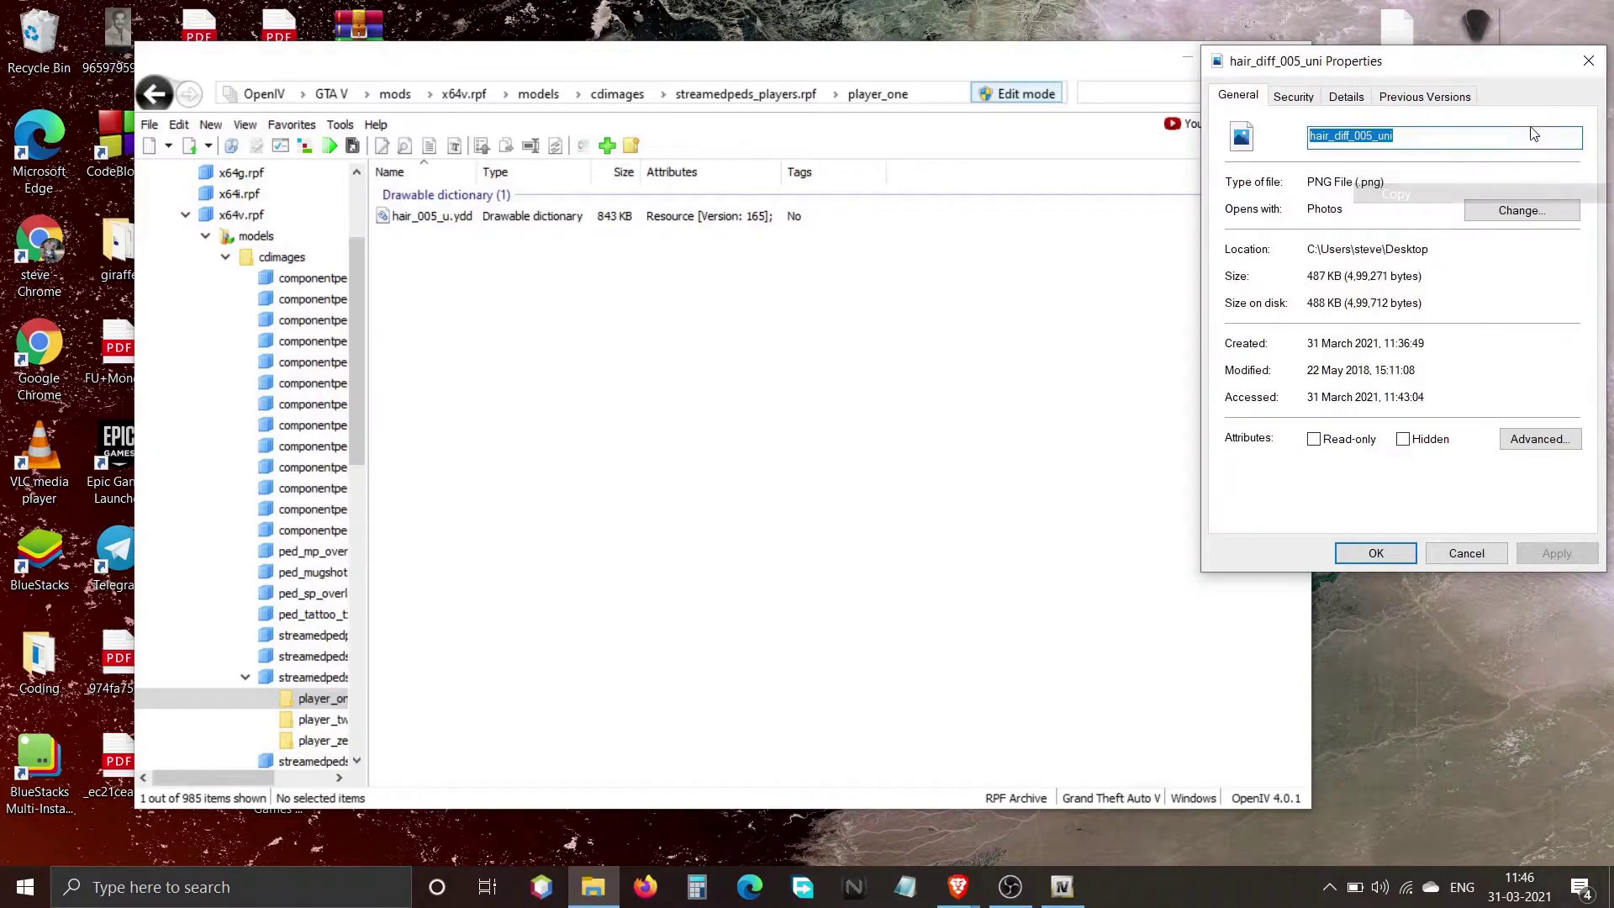
left_click(1587, 62)
Replace the player_one folder's filter with the copied texture name, shortened to hair_diff_005
right_click(1129, 95)
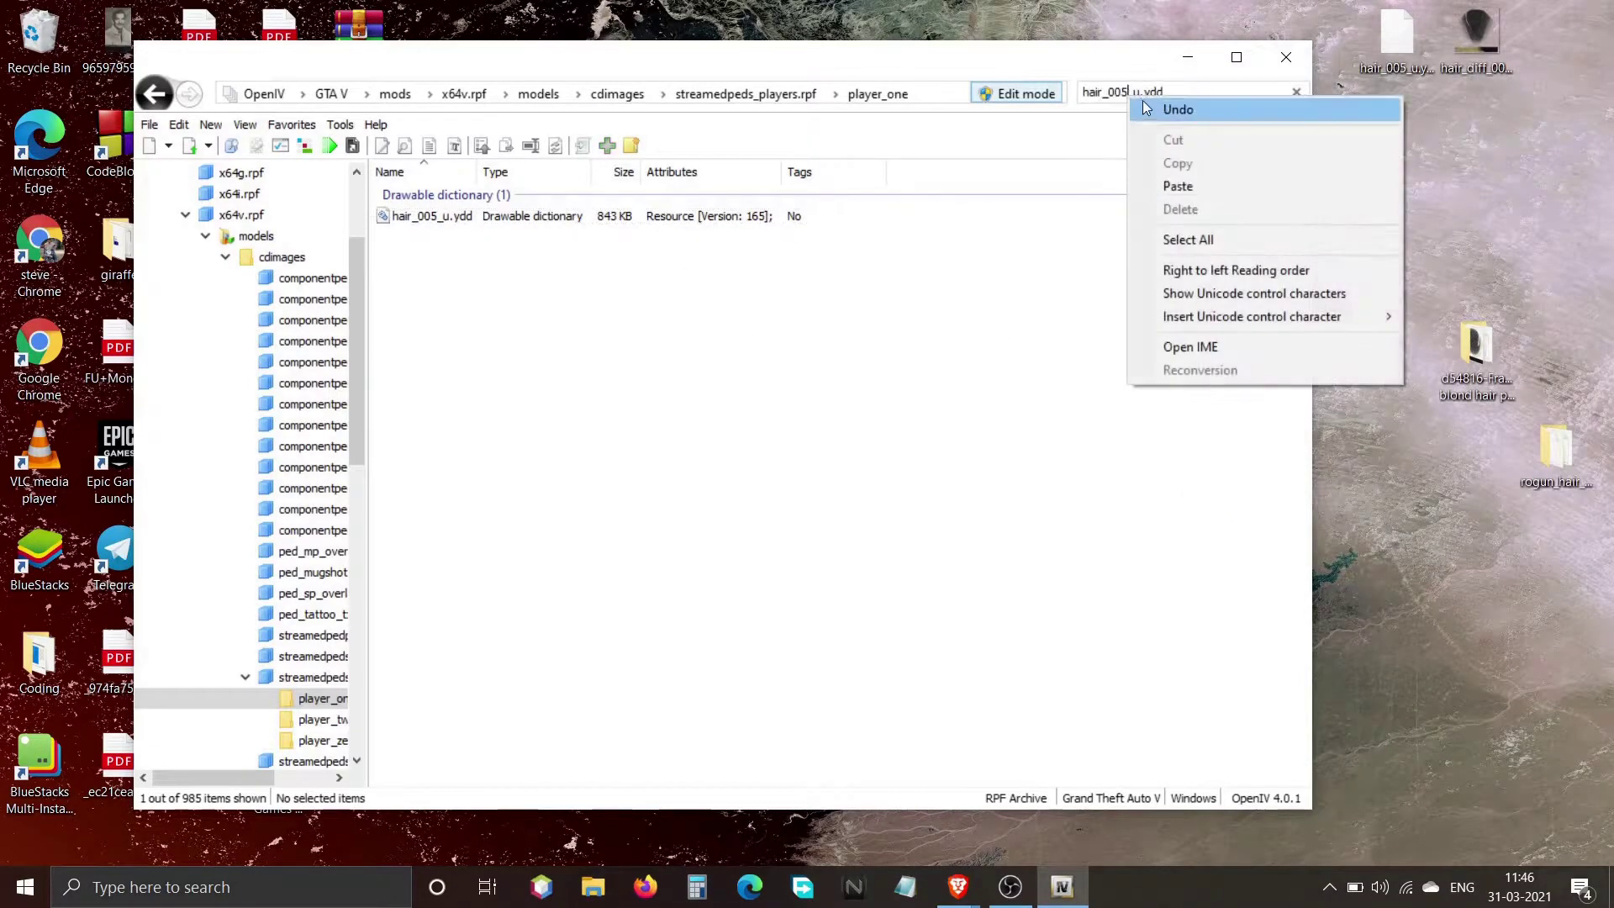
key("ctrl+v")
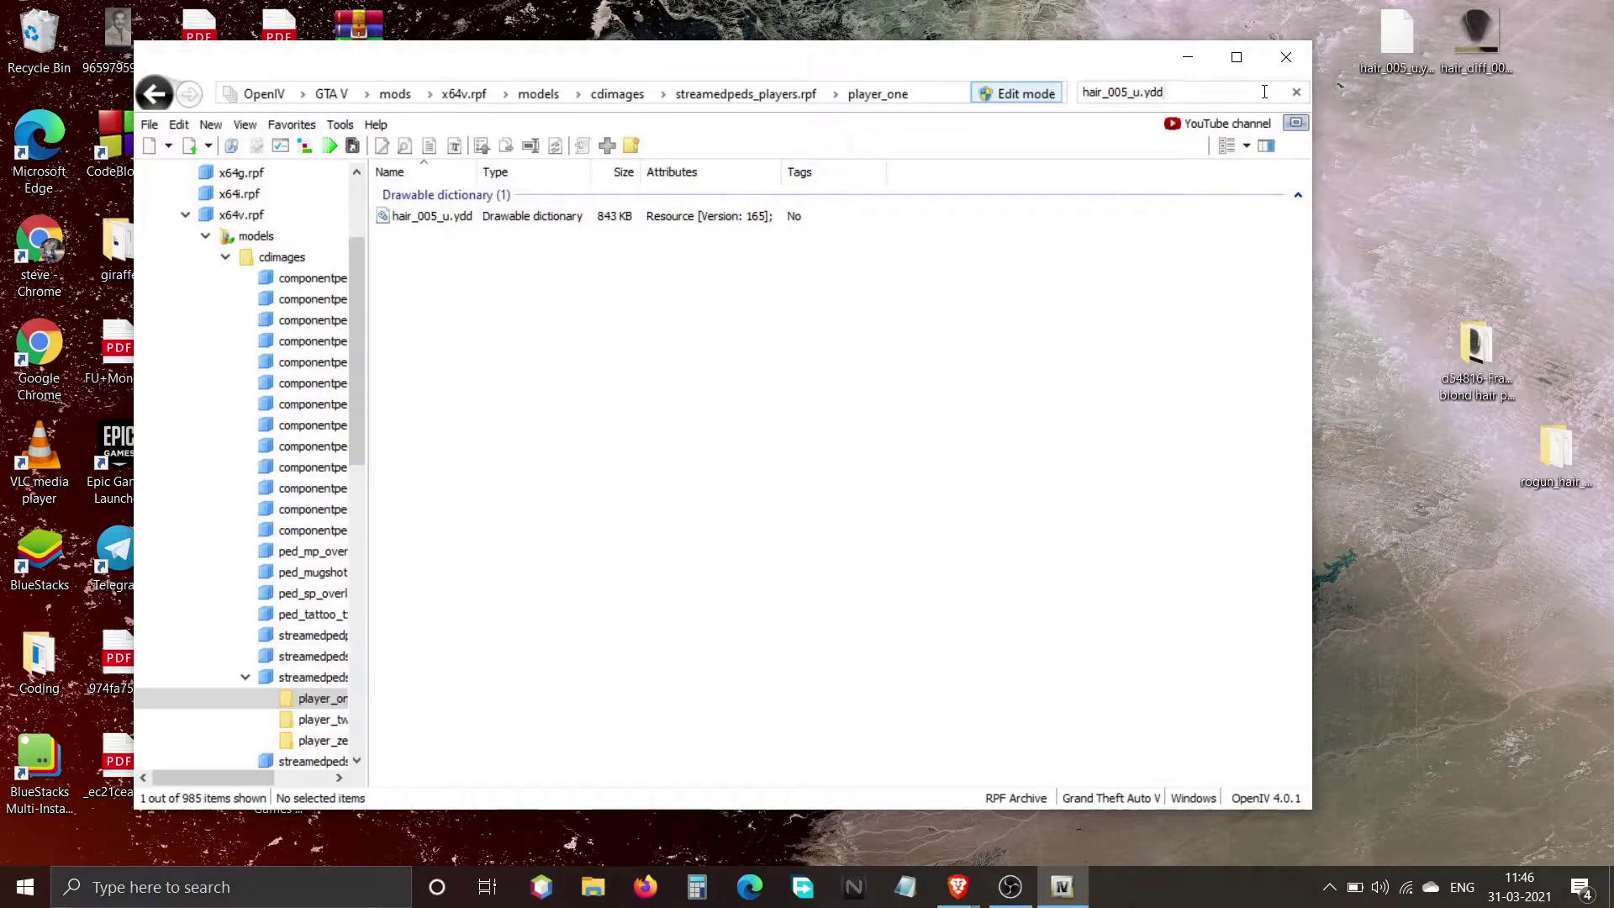
left_click(1294, 92)
right_click(1170, 94)
left_click(1244, 185)
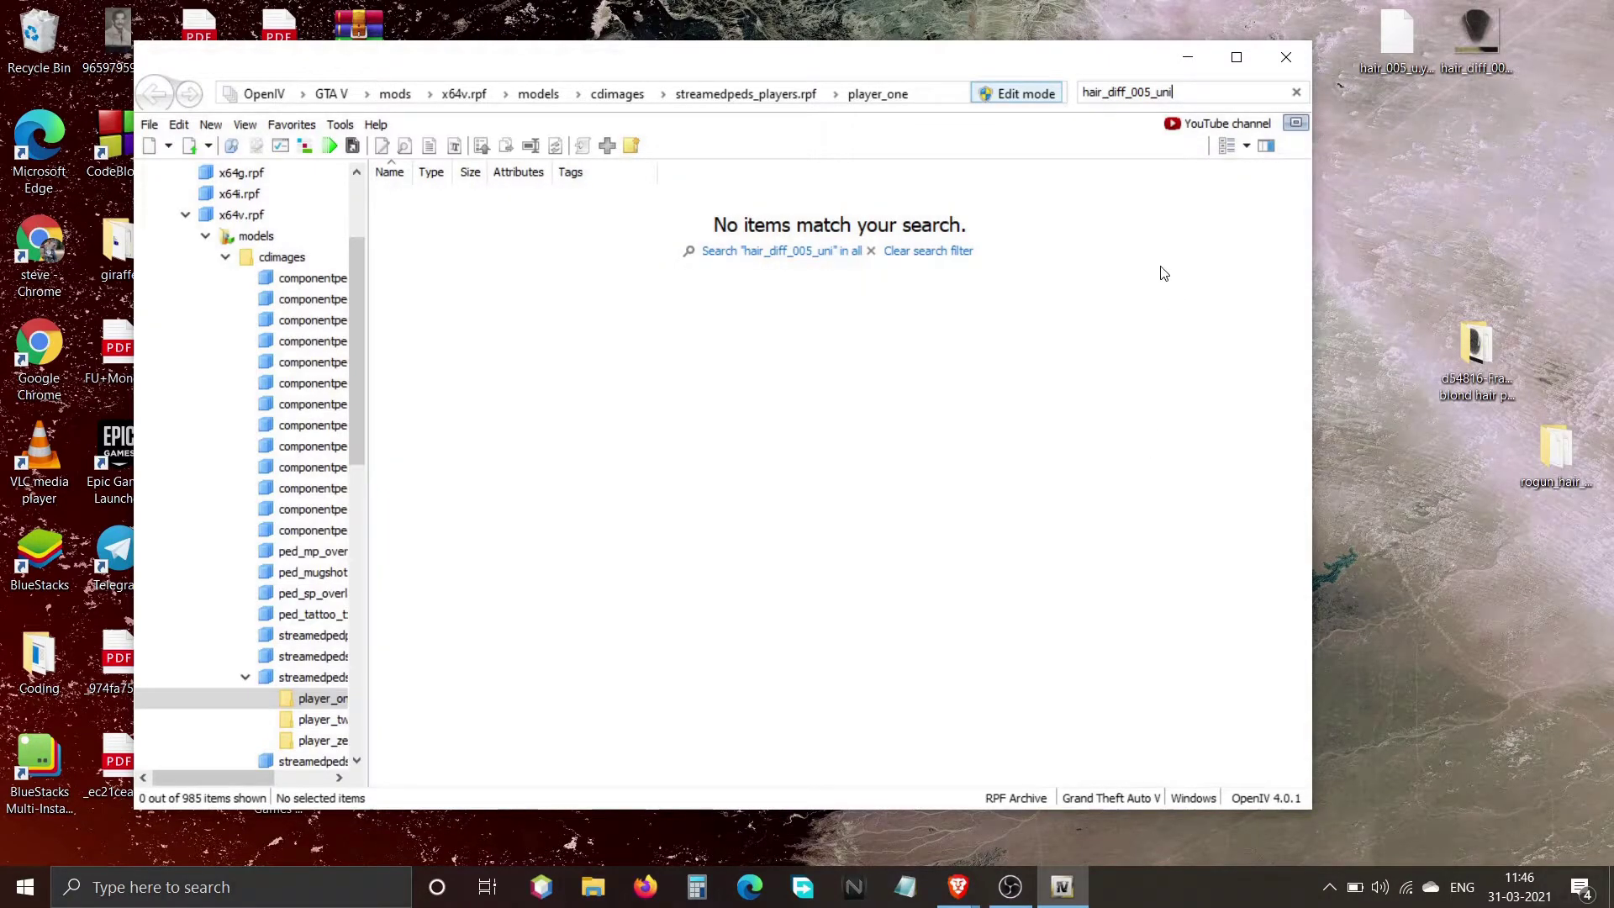
key("BackSpace")
key("BackSpace")
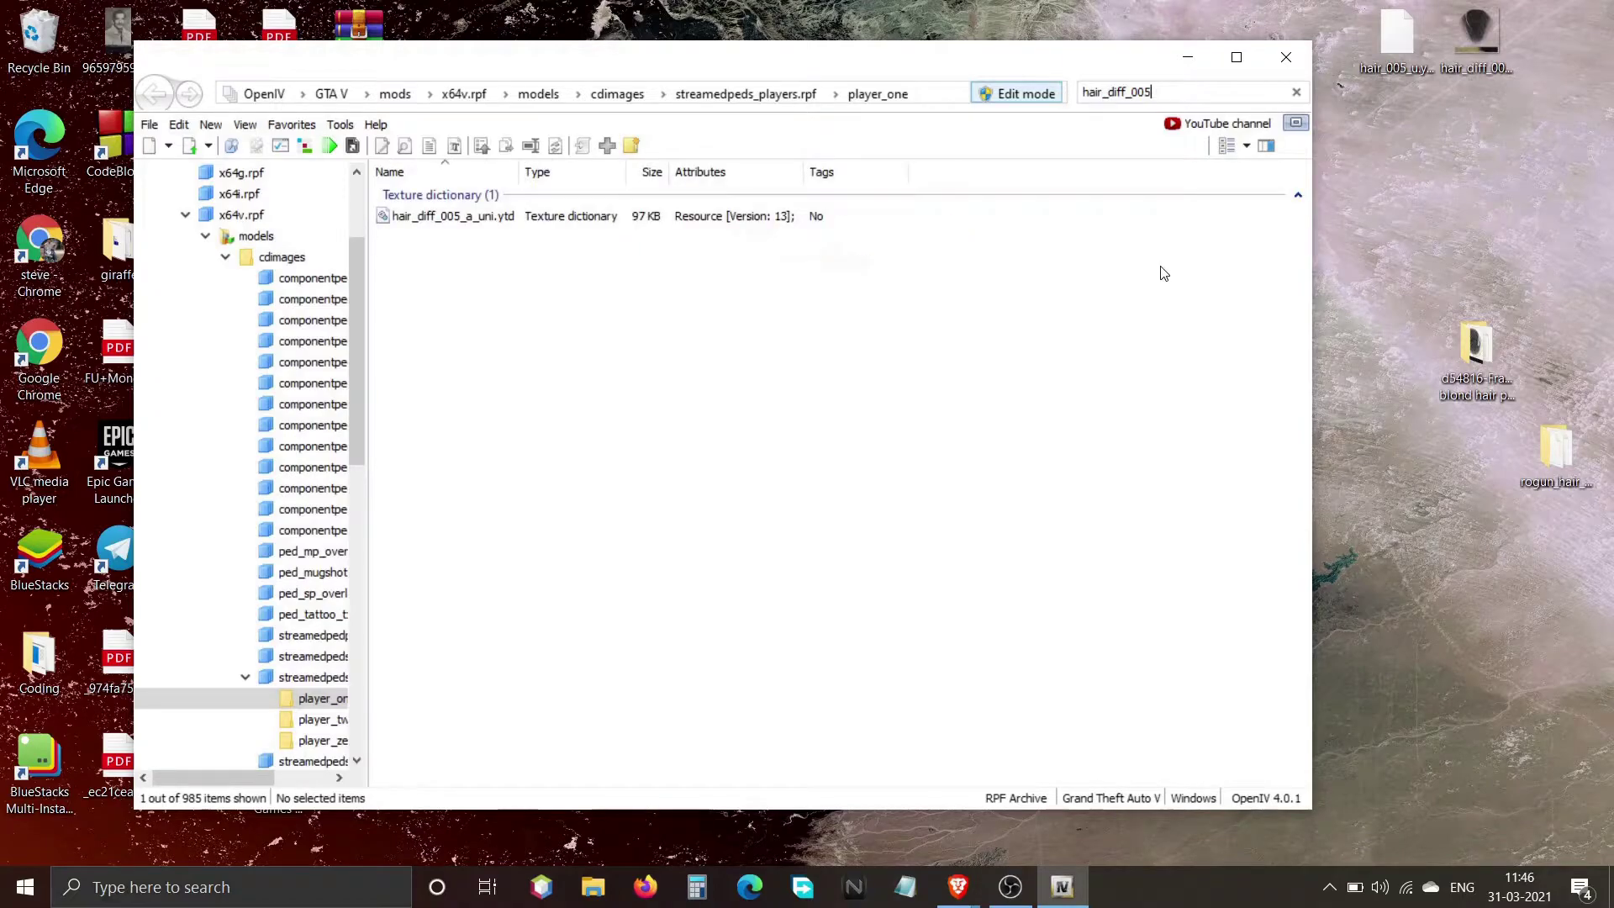
Replace the texture inside hair_diff_005_a_uni.ytd with the desktop image hair_diff_005_uni and save the texture dictionary
left_click(736, 219)
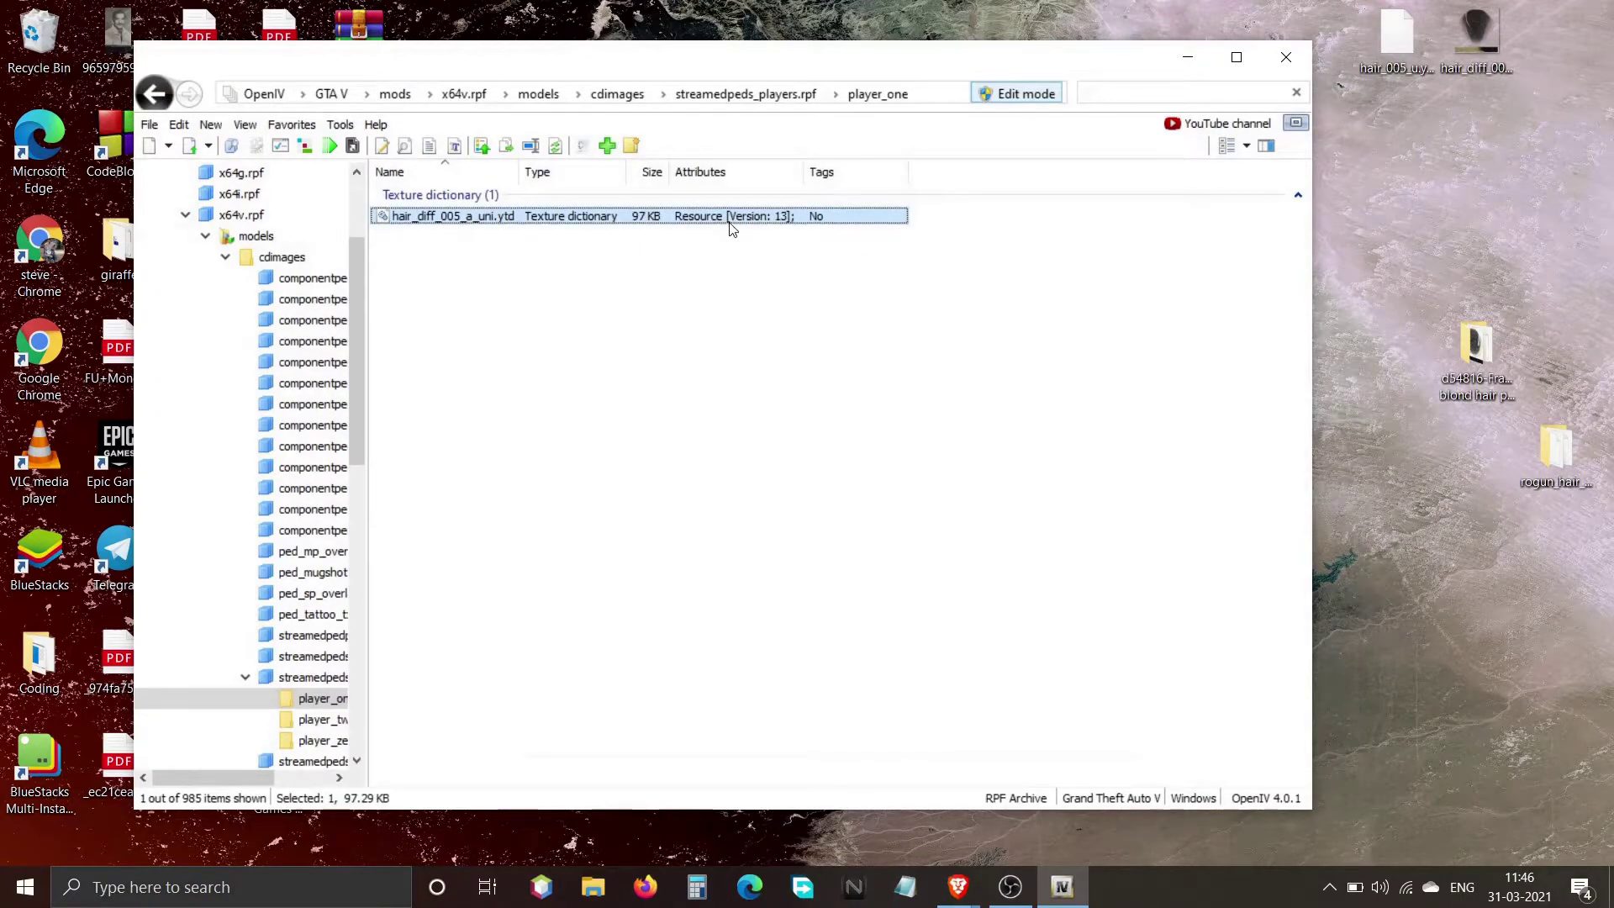
double_click(733, 219)
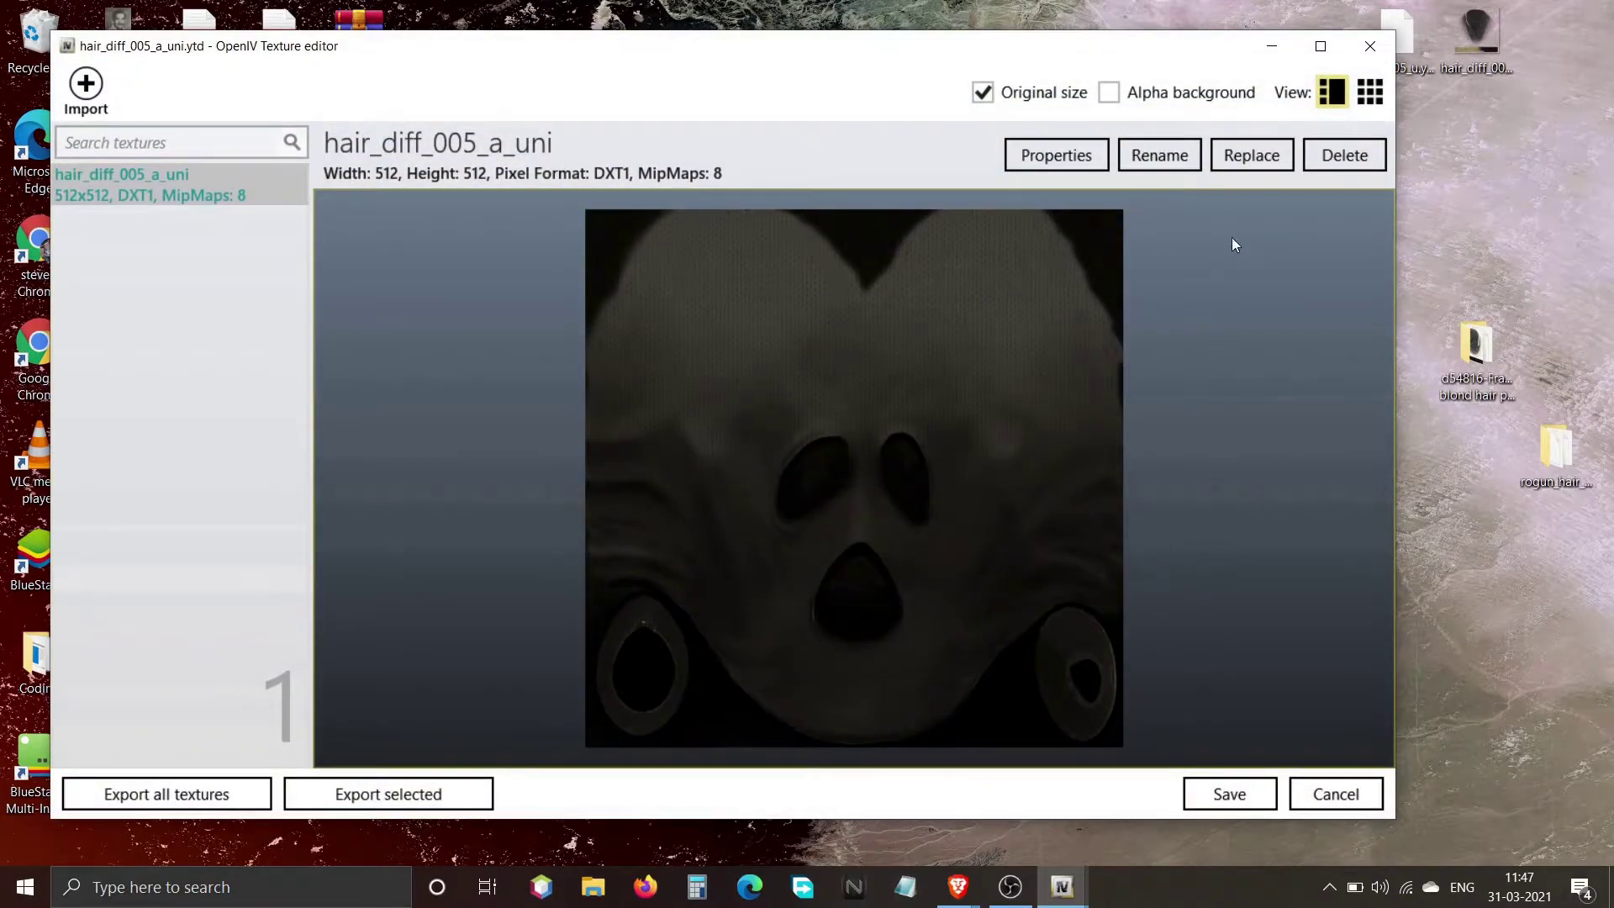
left_click(1238, 152)
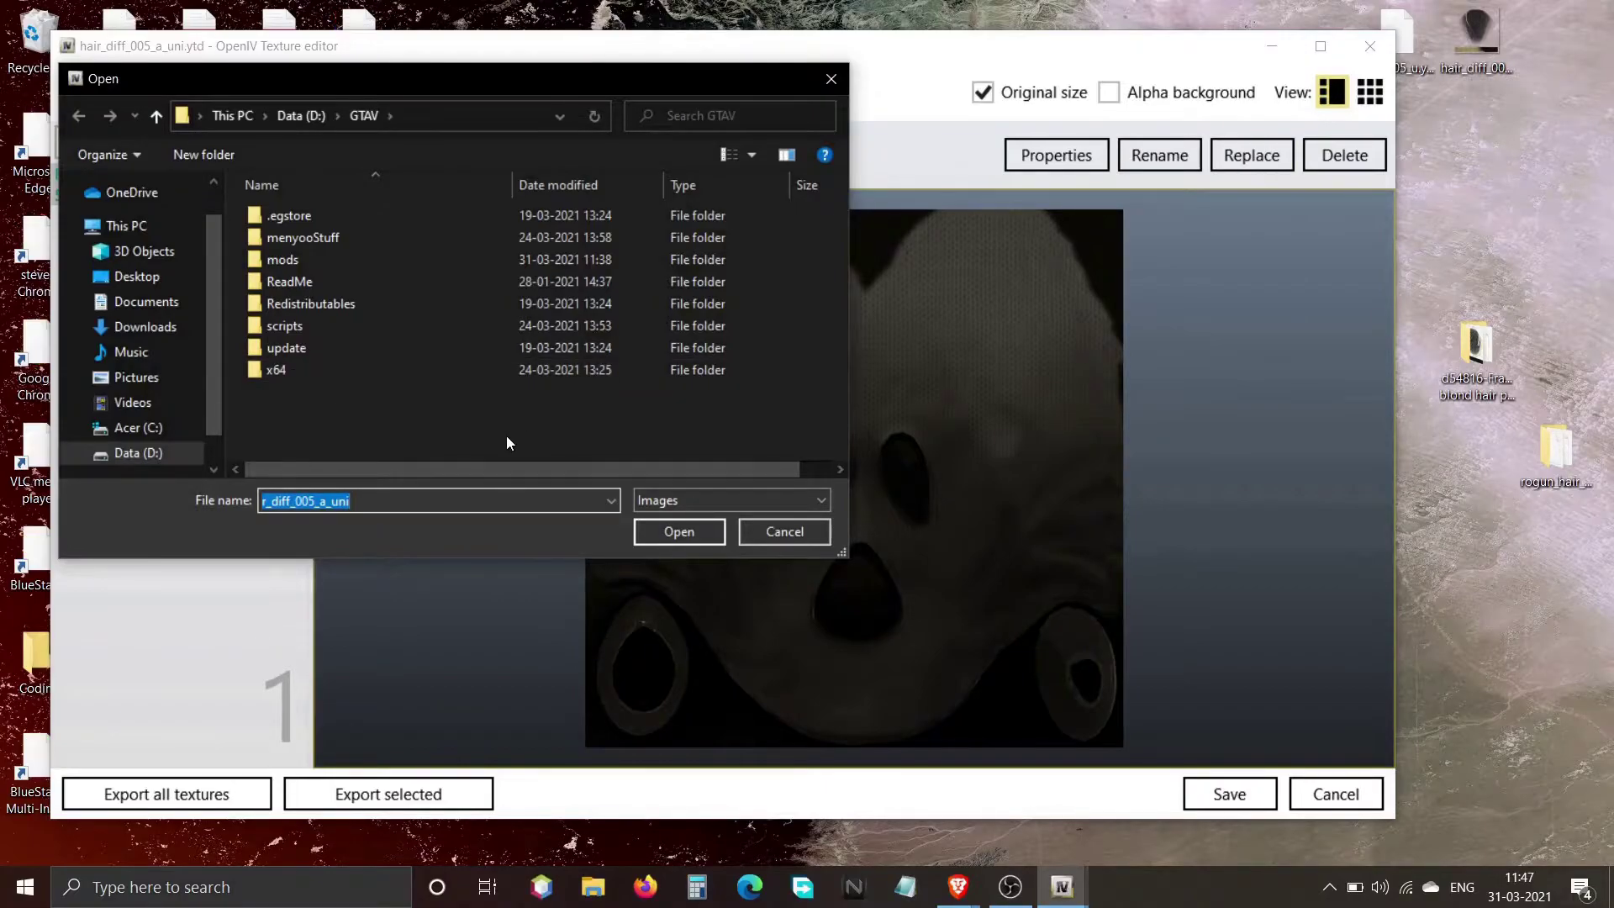
left_click(164, 282)
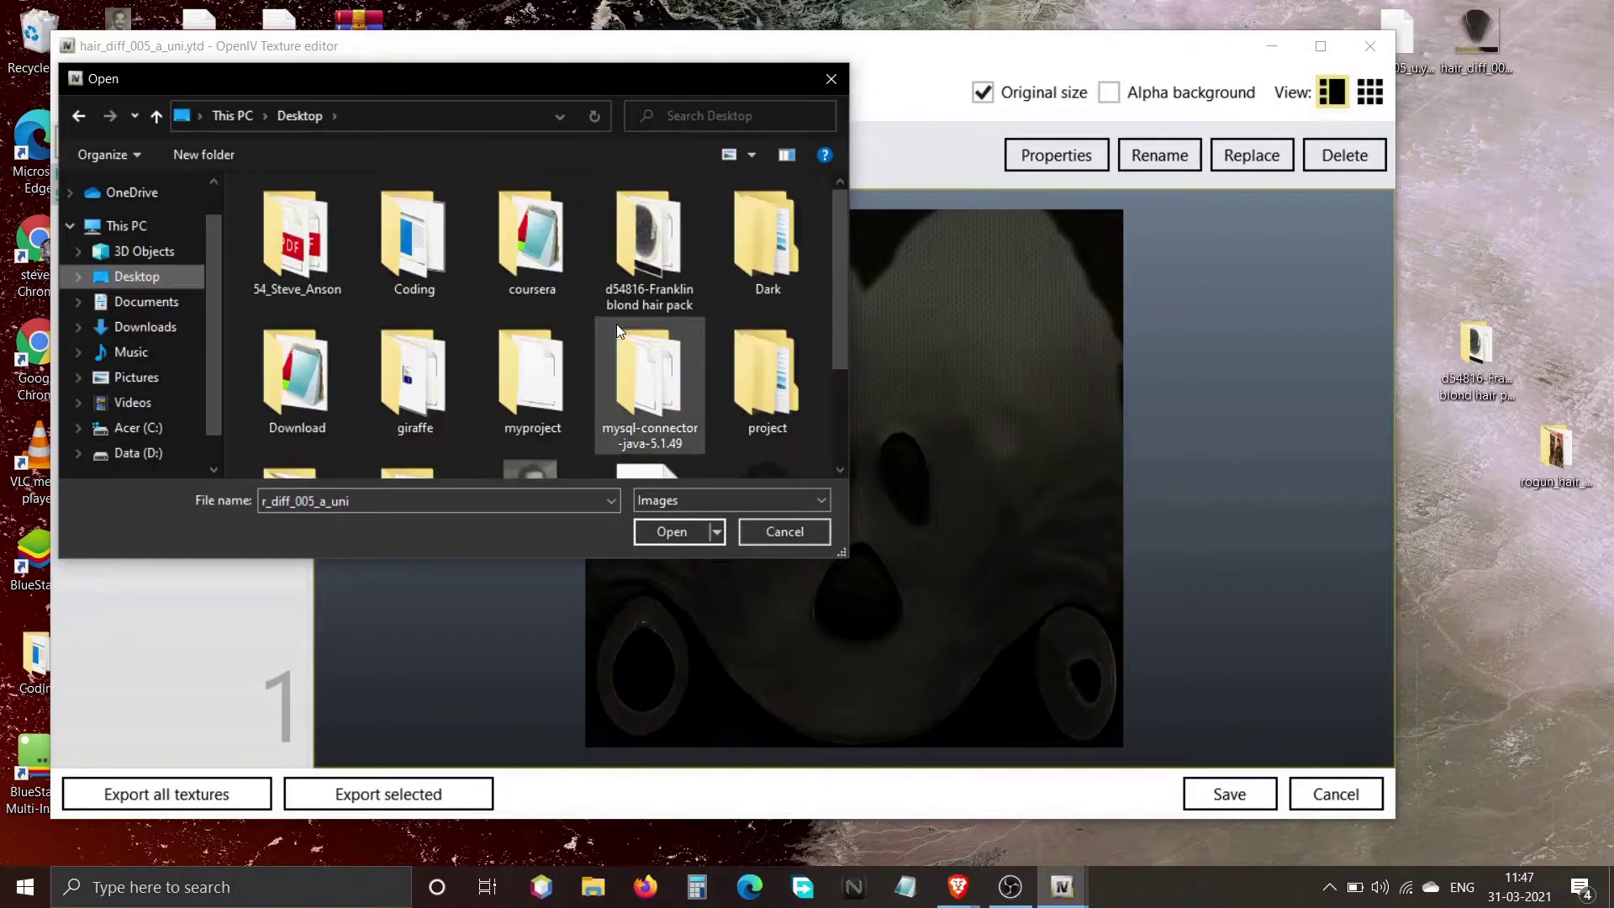
scroll(380, 430, "down", 2)
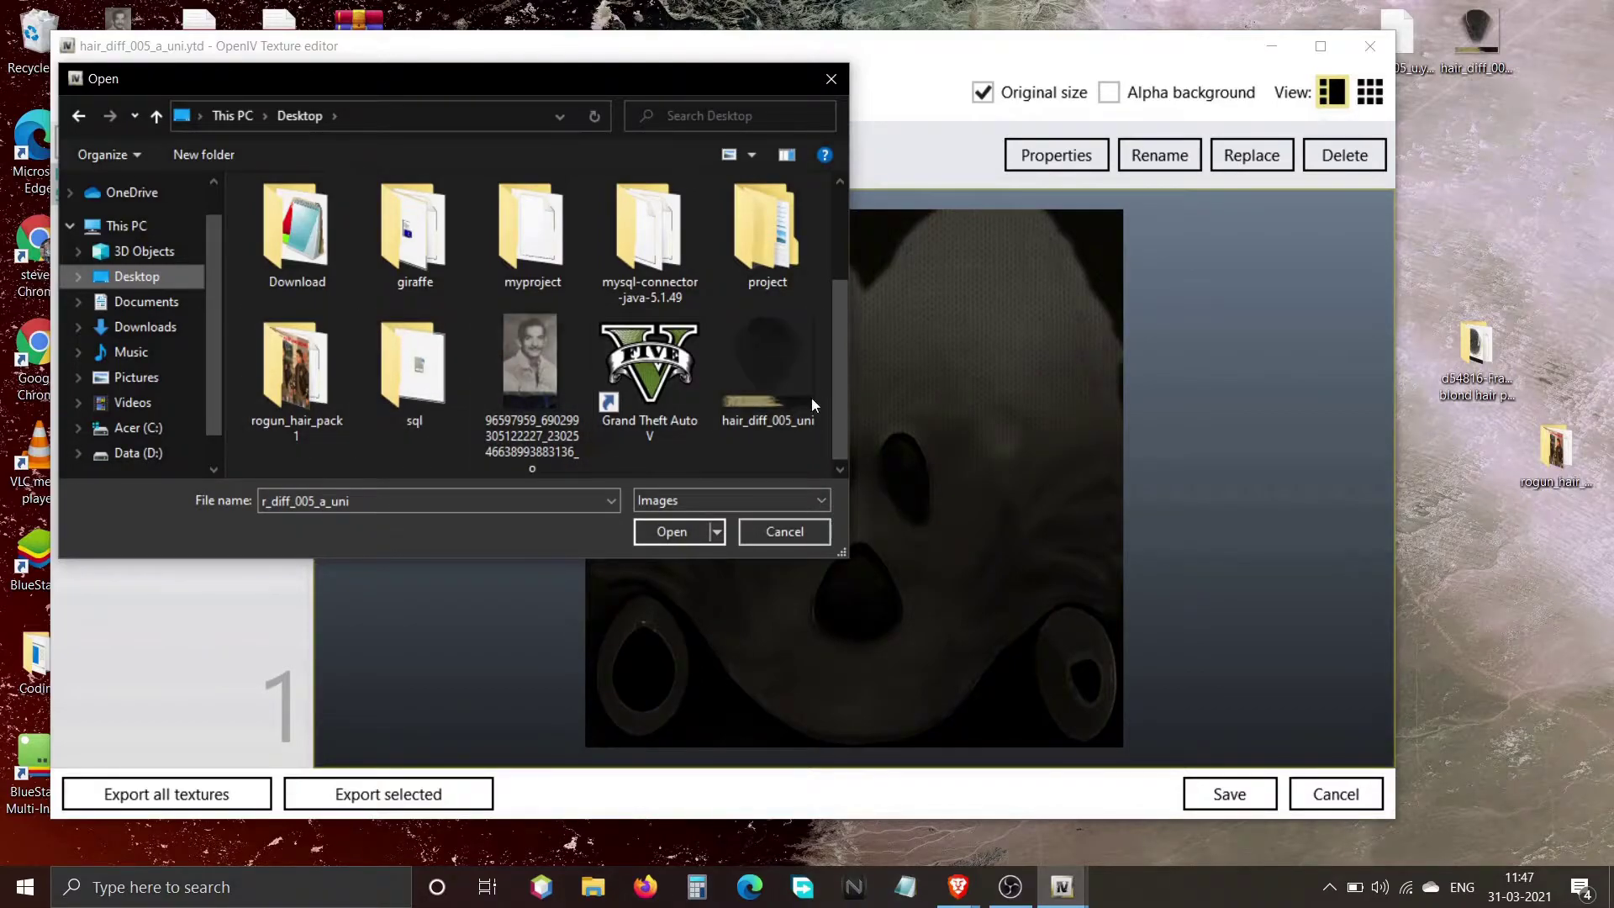
left_click(785, 396)
left_click(672, 534)
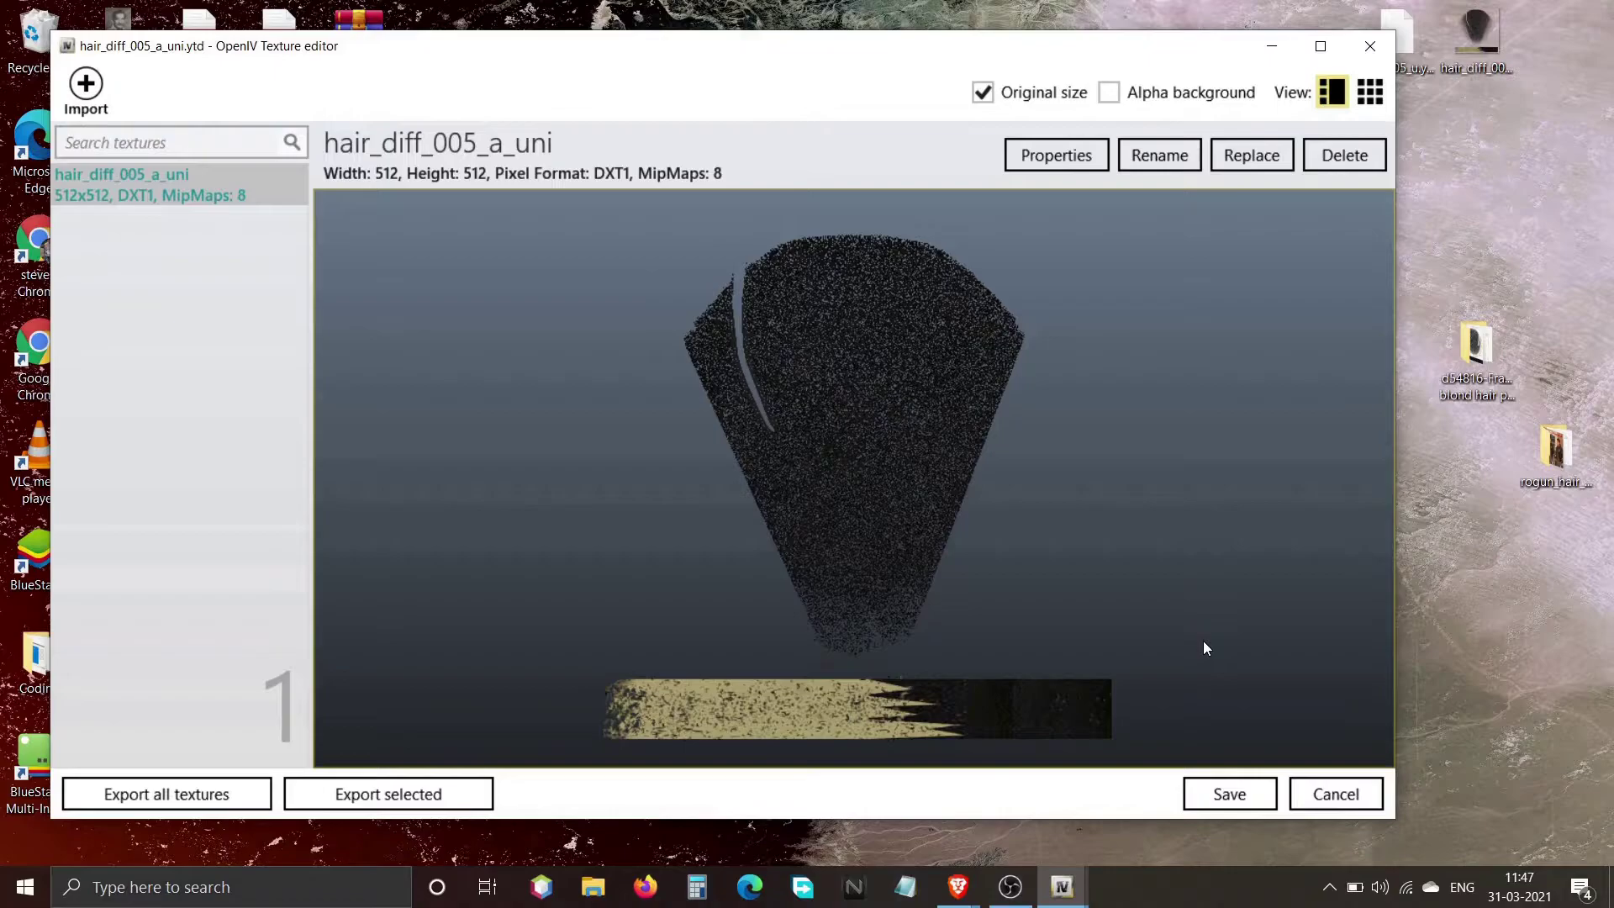
left_click(1248, 802)
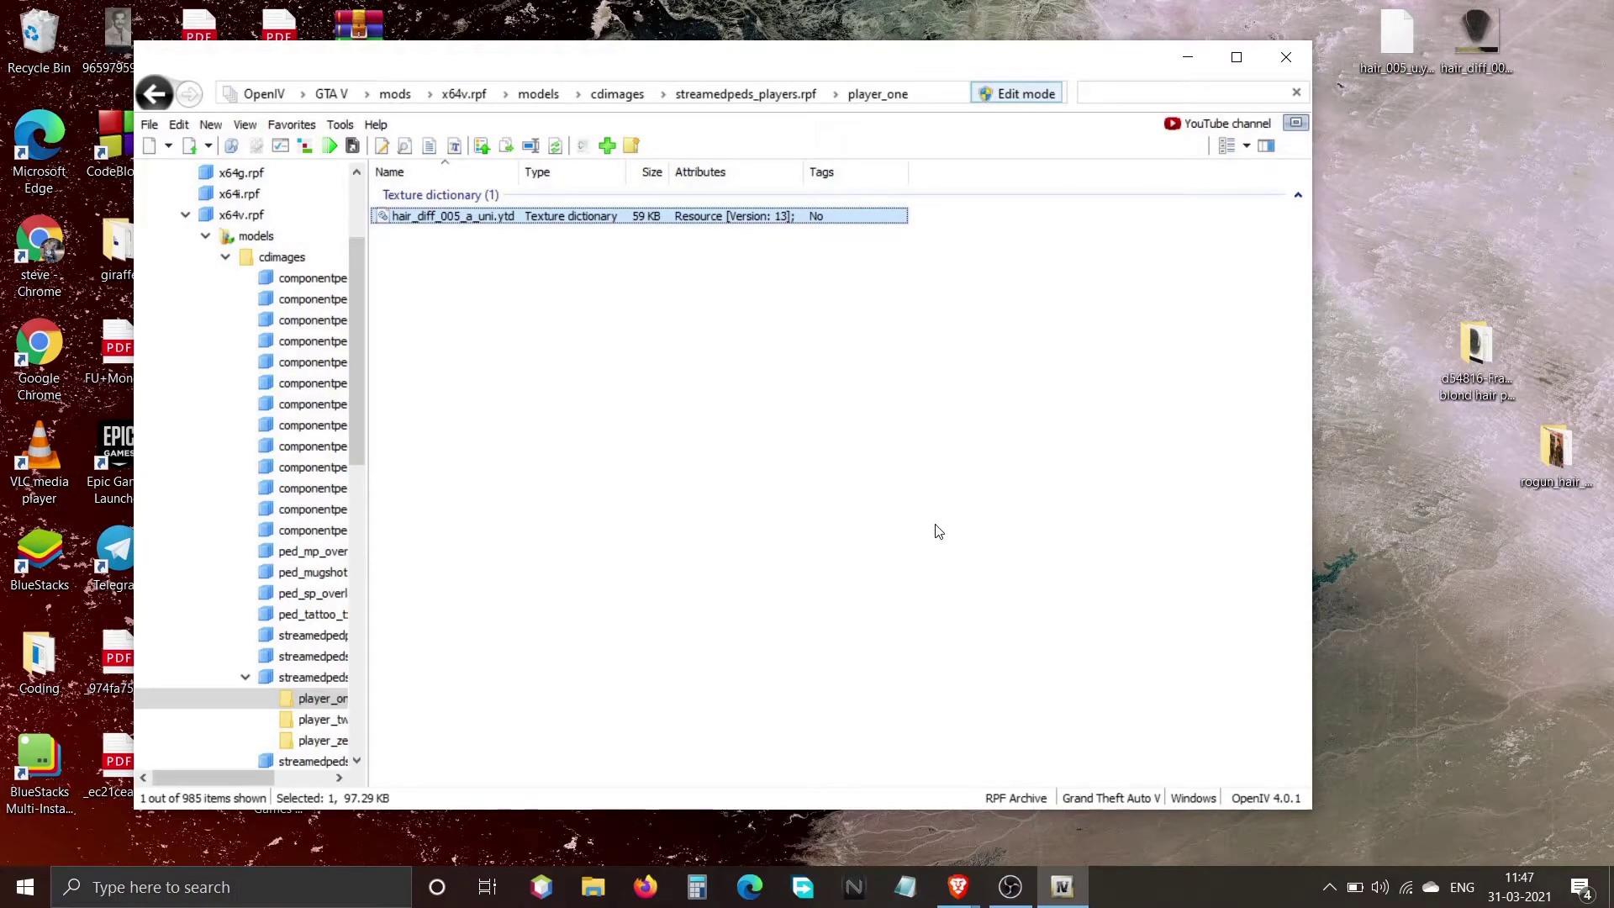
Clear the search filter on the player_one folder
left_click(1105, 89)
key("ctrl+v")
left_click(1297, 93)
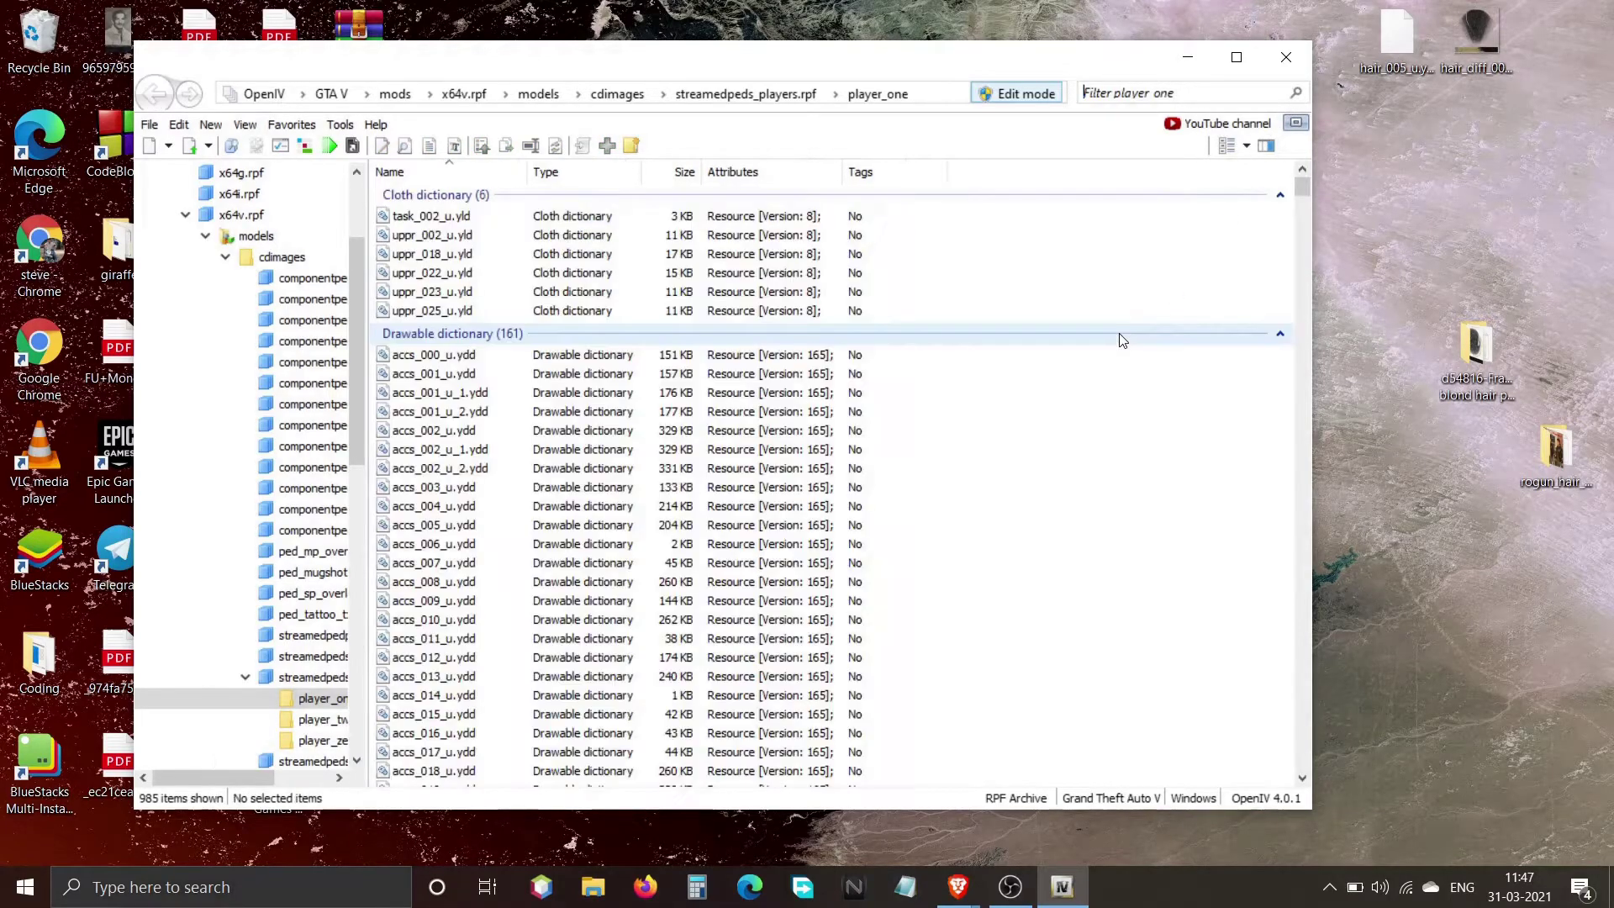
Filter player_one by the desktop file's name hair_005_u.ydd again and examine the installed hair model from several angles
left_click(1409, 49)
right_click(1408, 49)
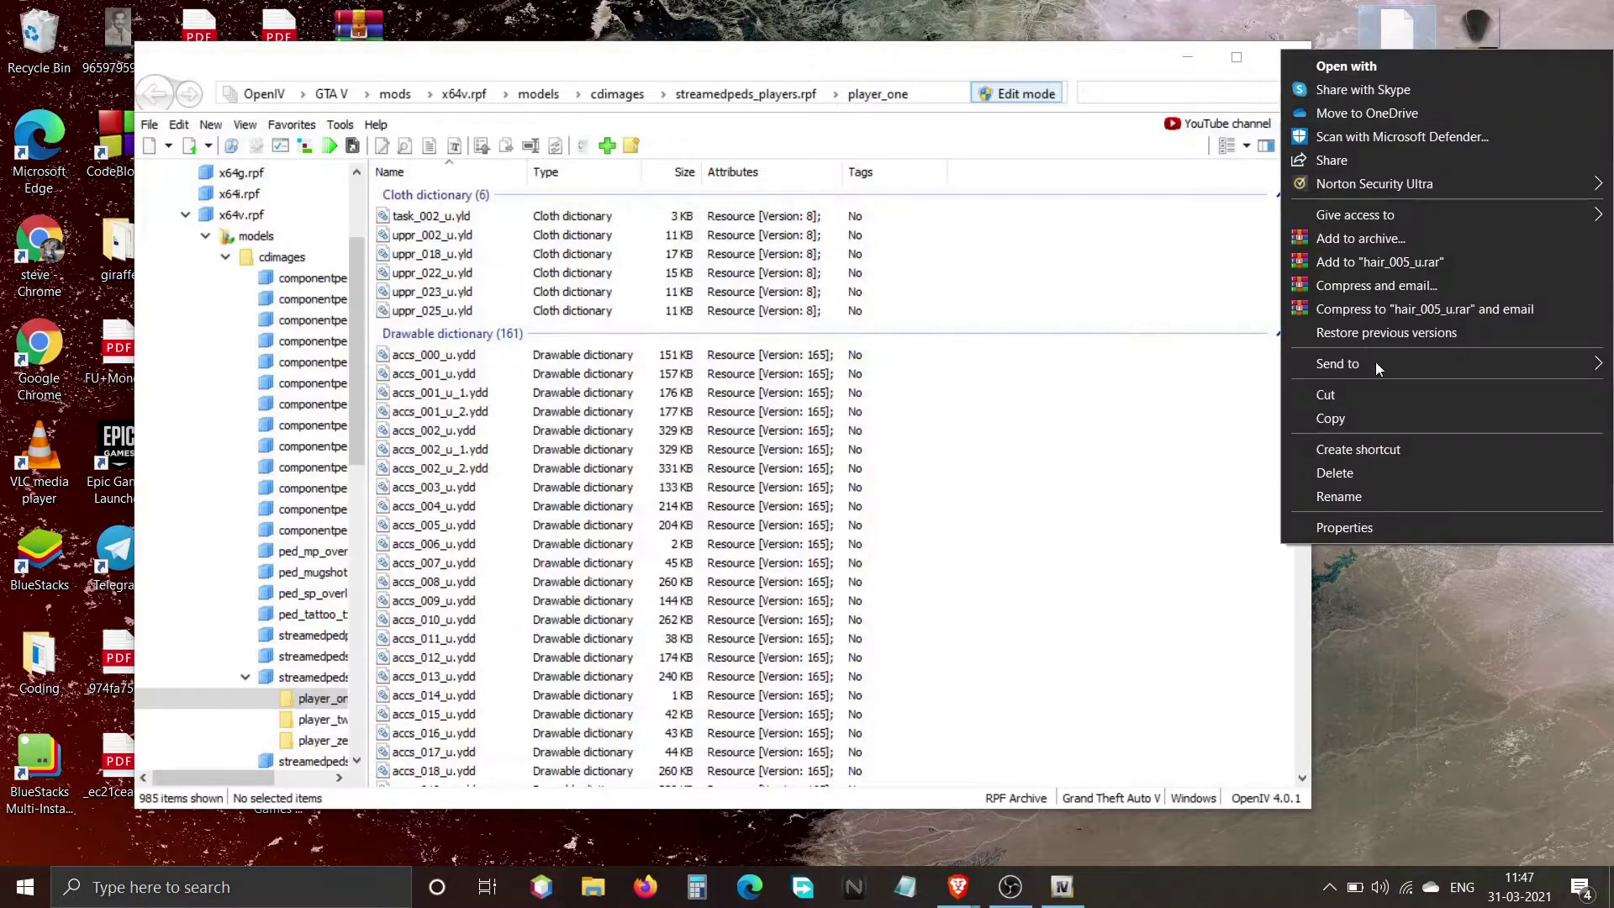
left_click(1364, 523)
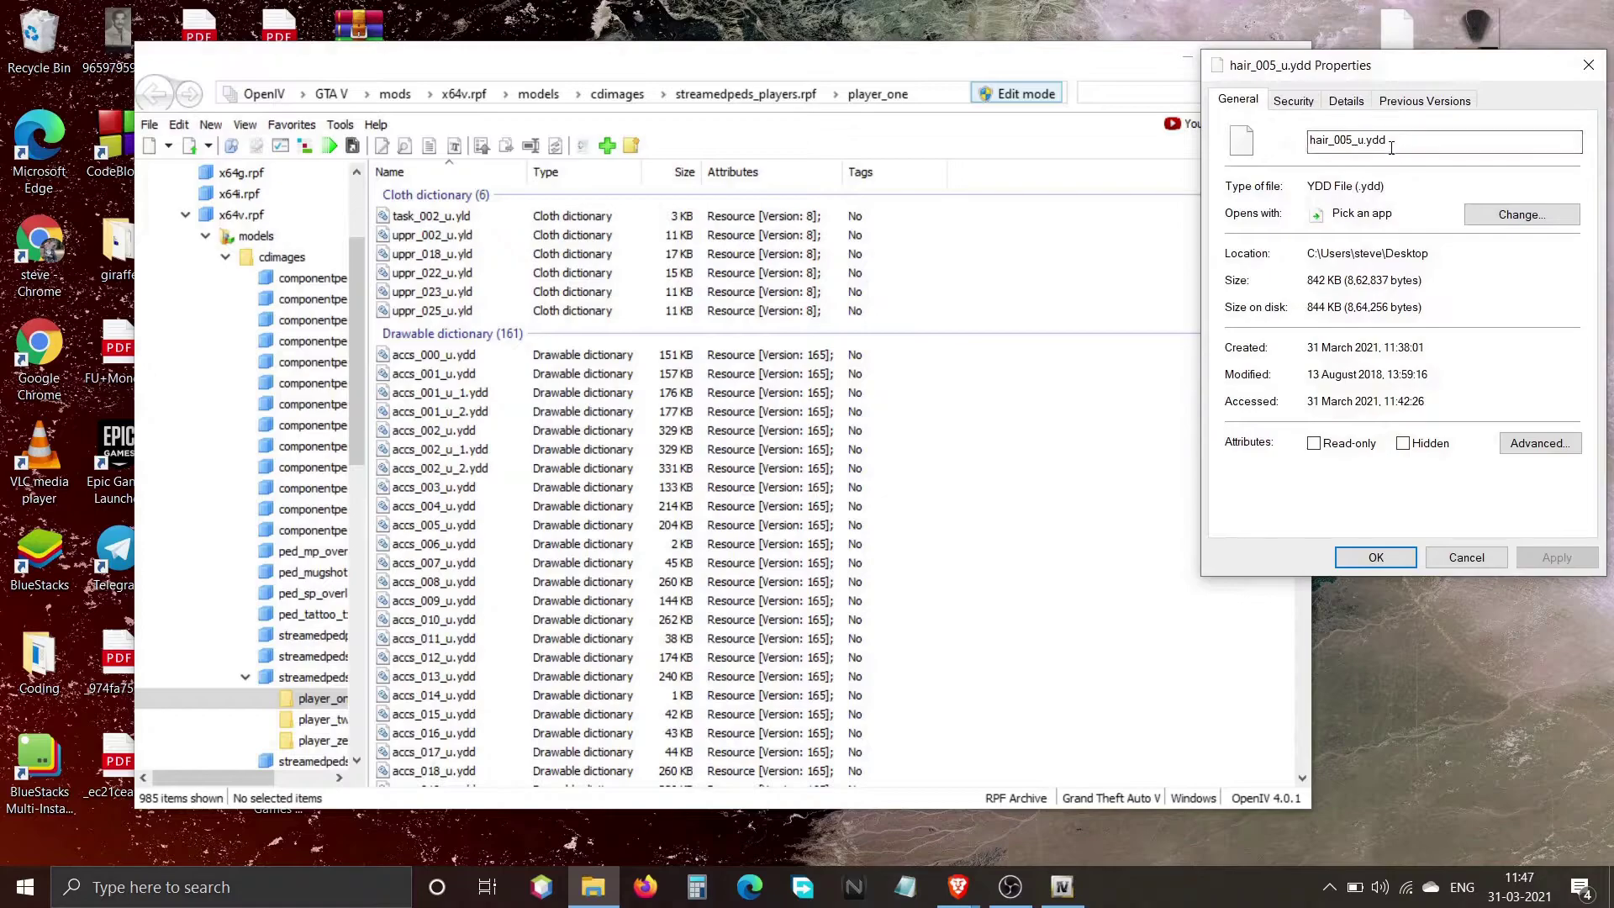
right_click(1360, 144)
left_click(1403, 199)
left_click(1589, 65)
right_click(1142, 92)
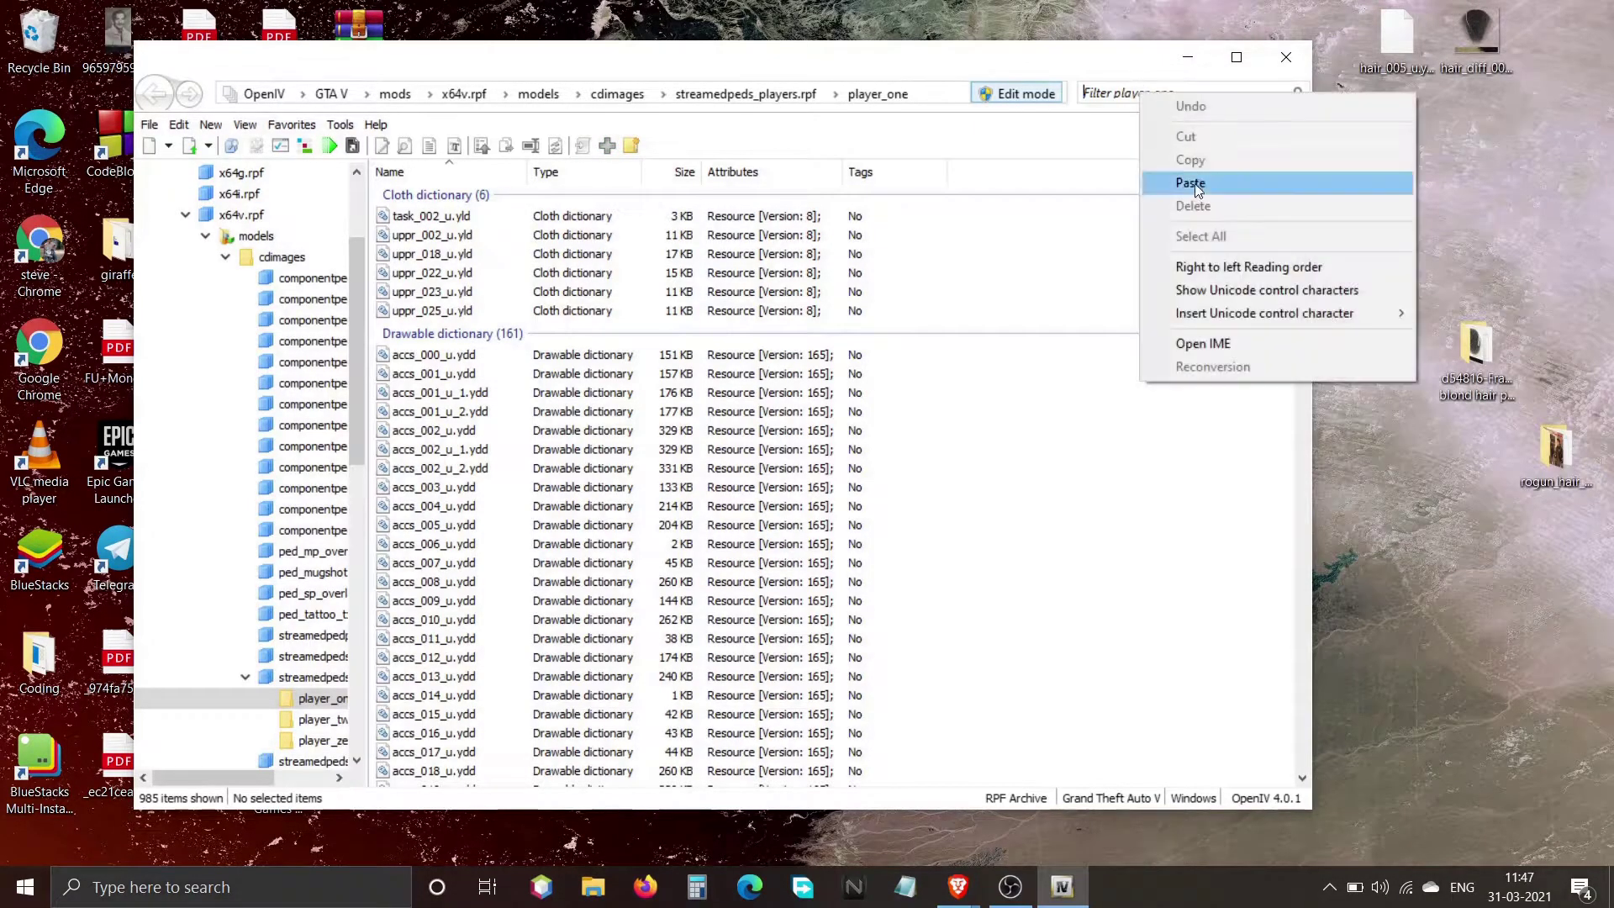
left_click(1312, 182)
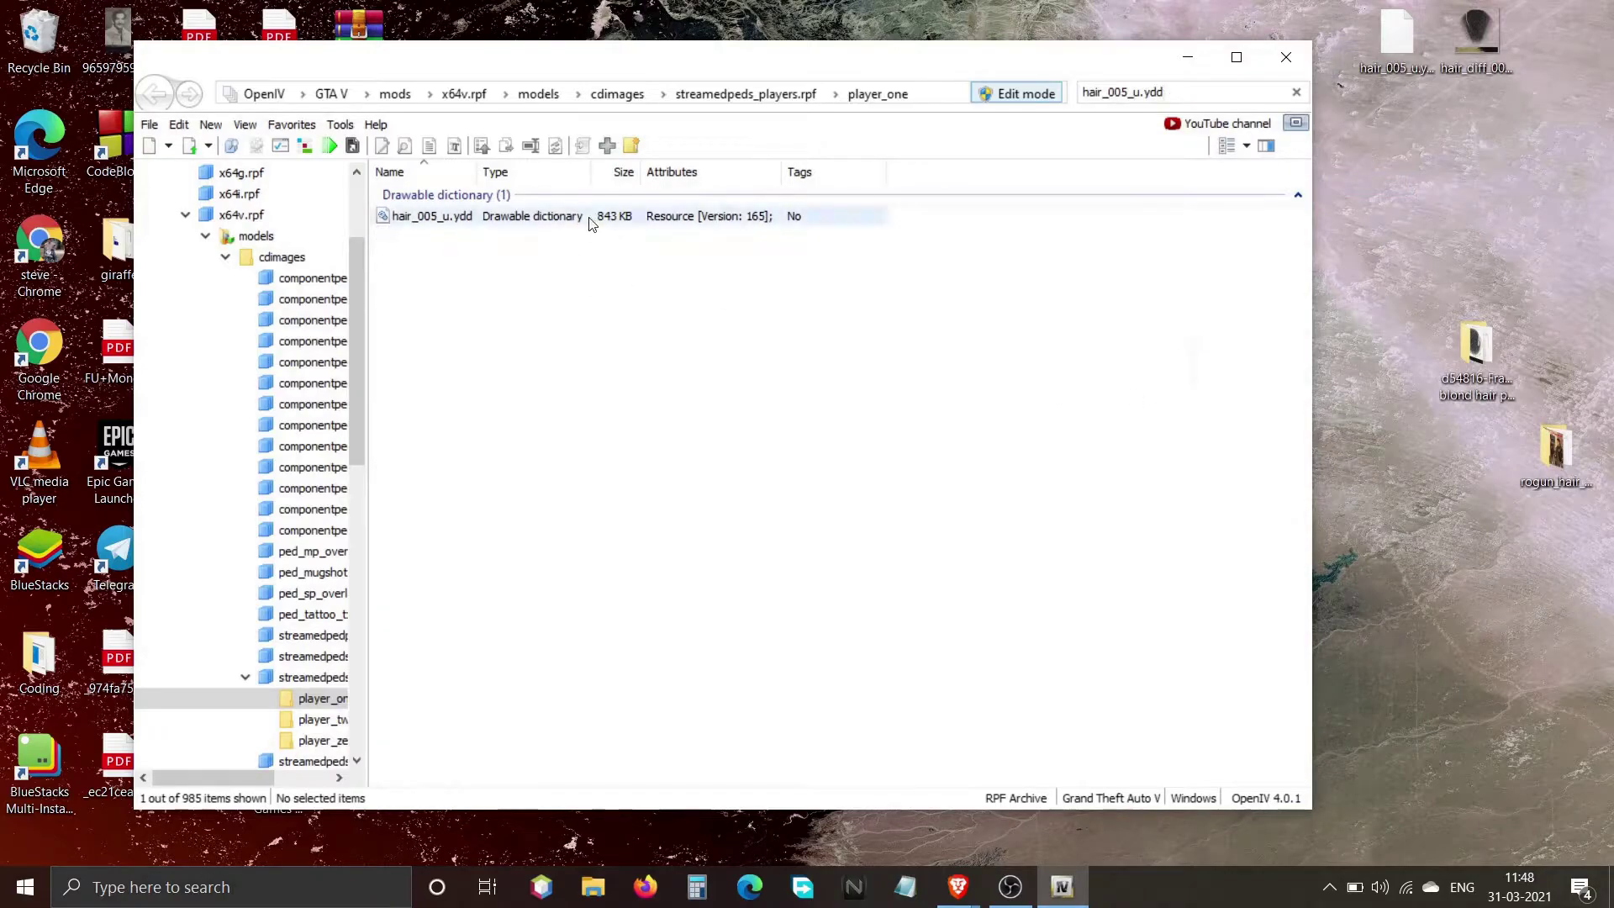
double_click(591, 217)
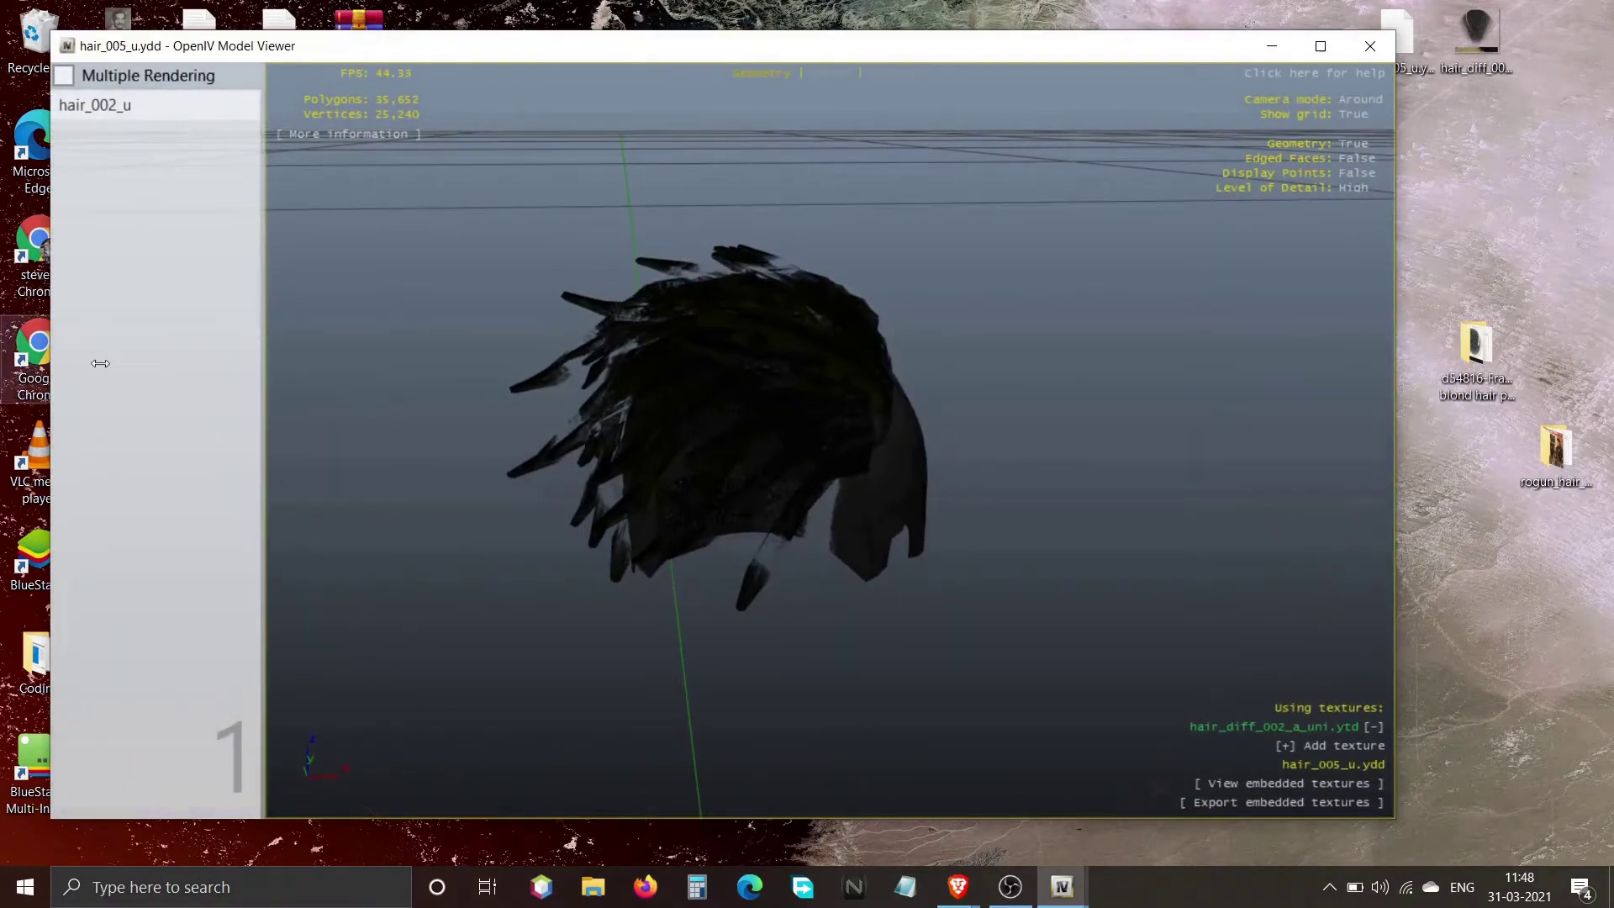
left_click_drag(883, 435, 1006, 463)
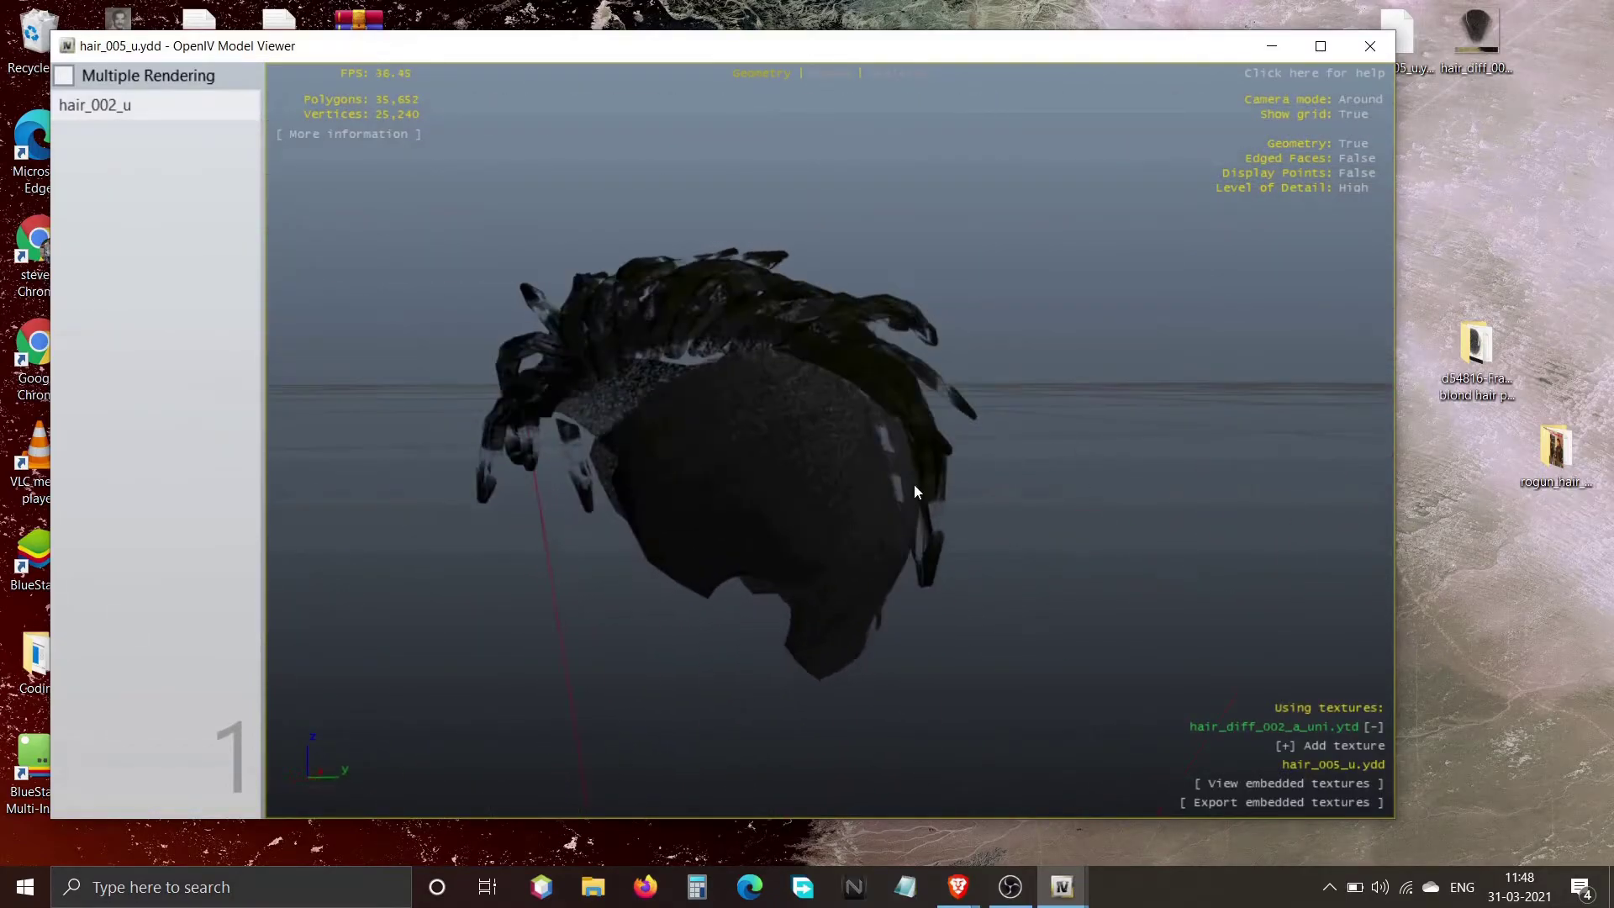
Check which texture dictionary the hair model uses, and open it from player_one with the filter hair_diff_002
left_click_drag(650, 548, 1100, 530)
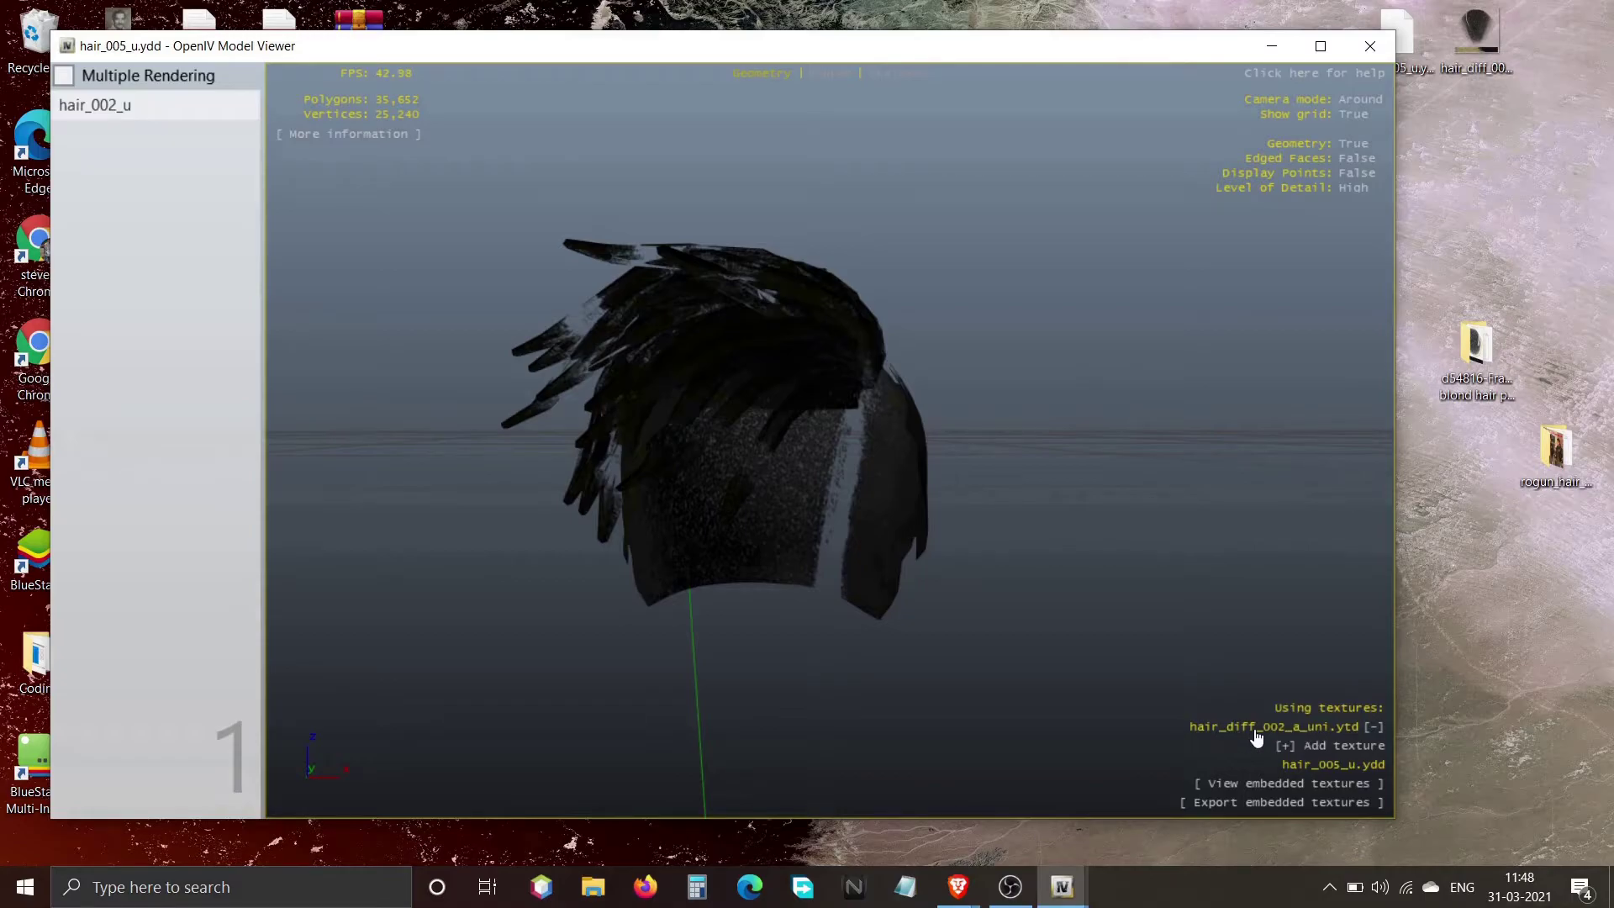
left_click(1368, 48)
left_click(1117, 85)
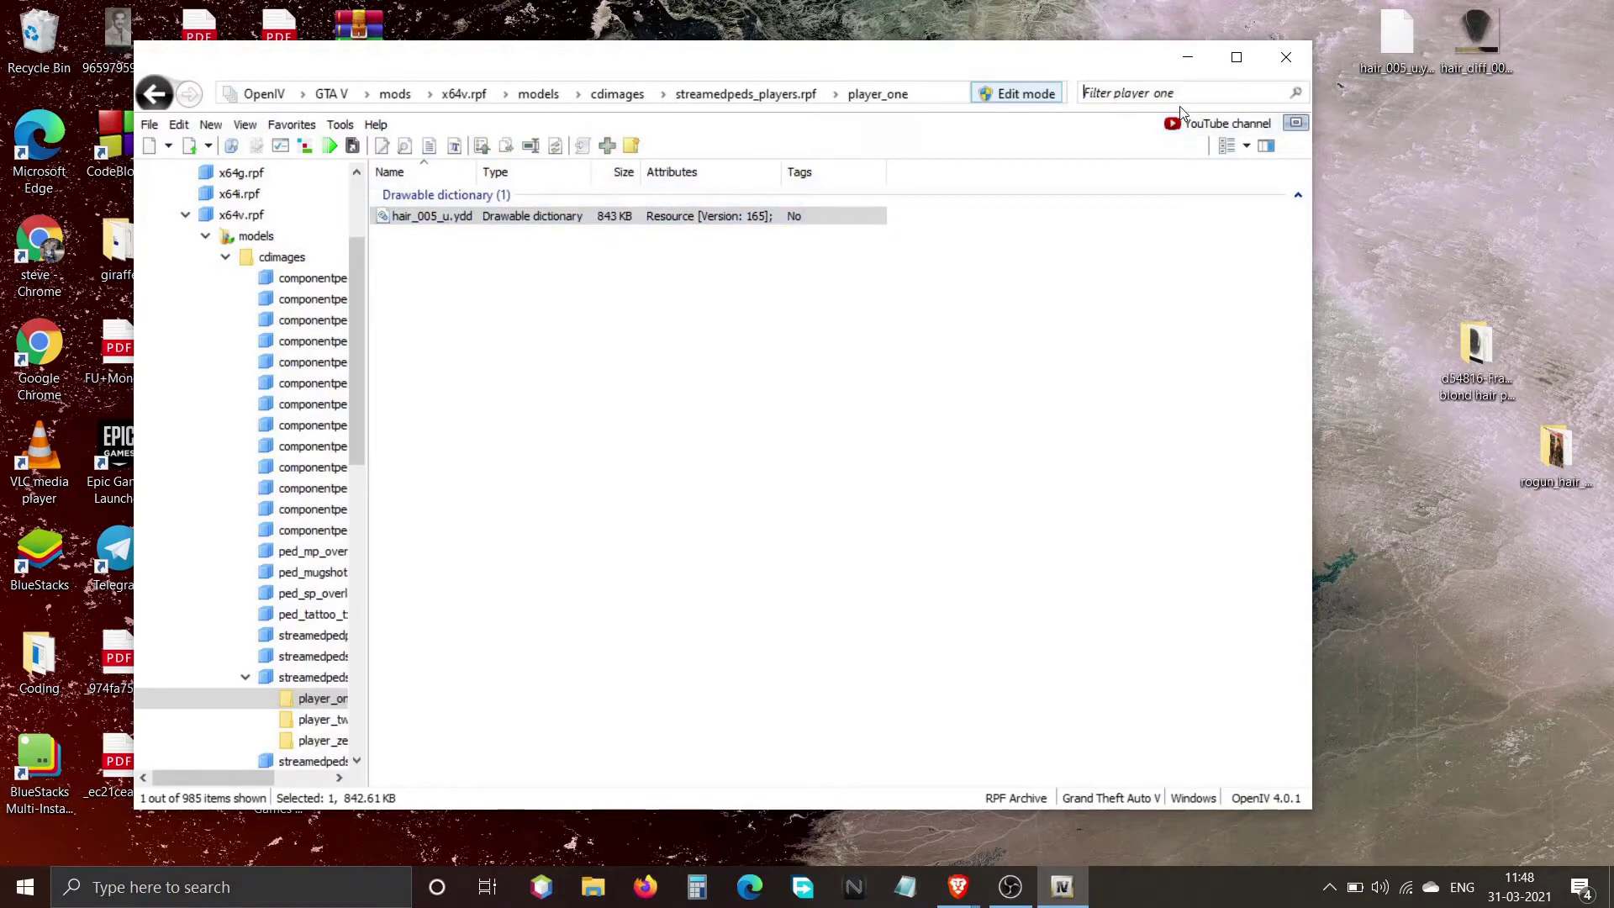
type("hair_diff_002")
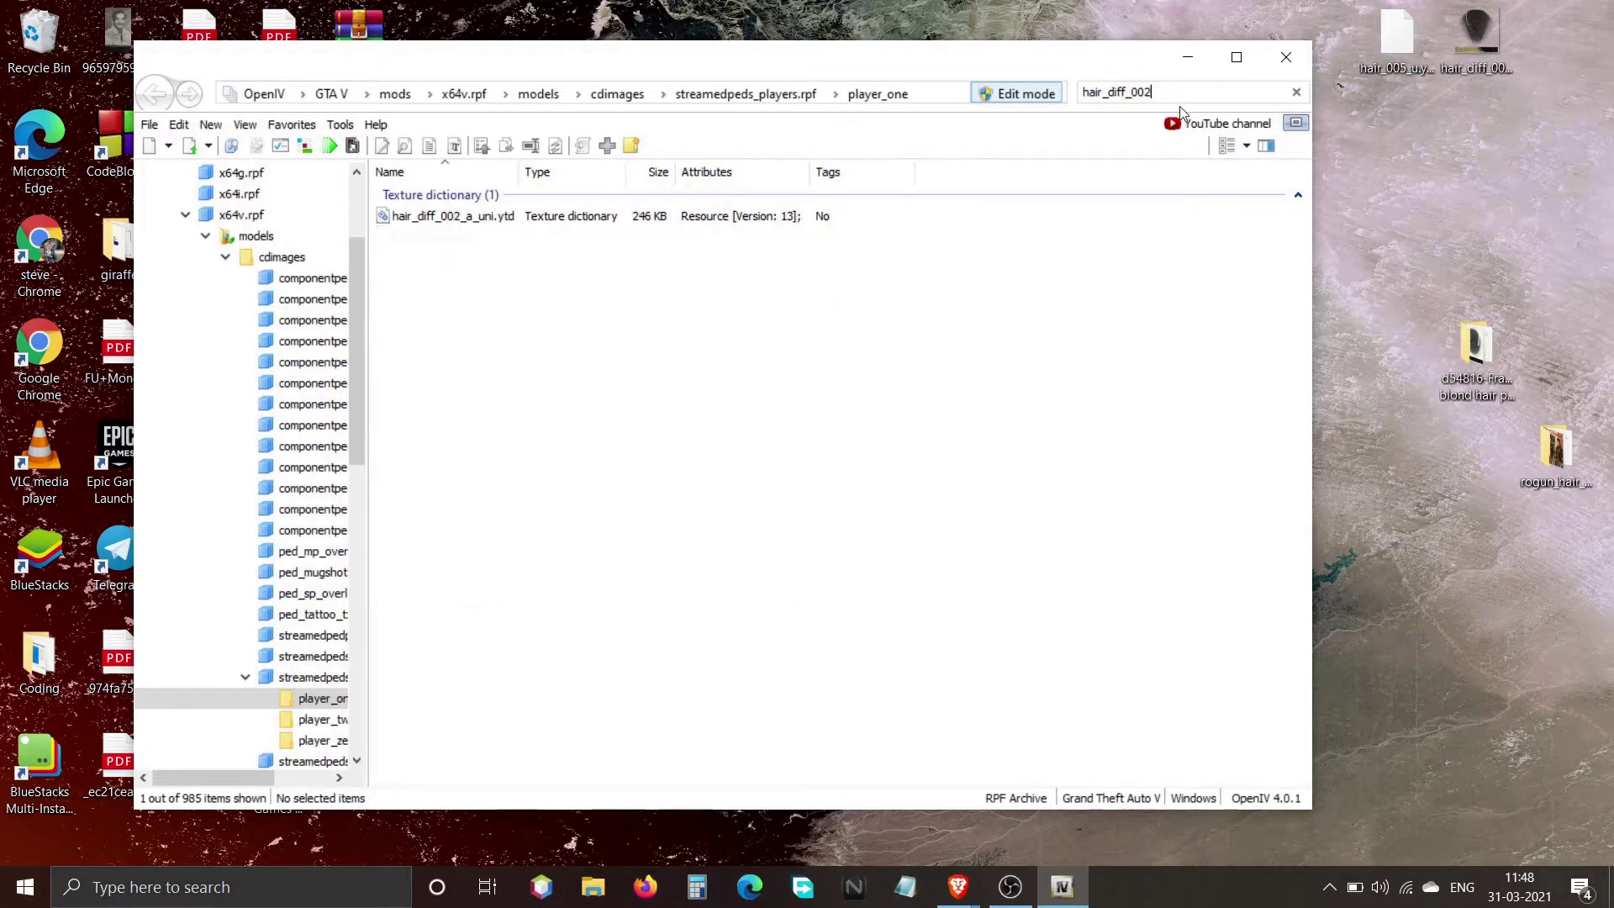
double_click(592, 221)
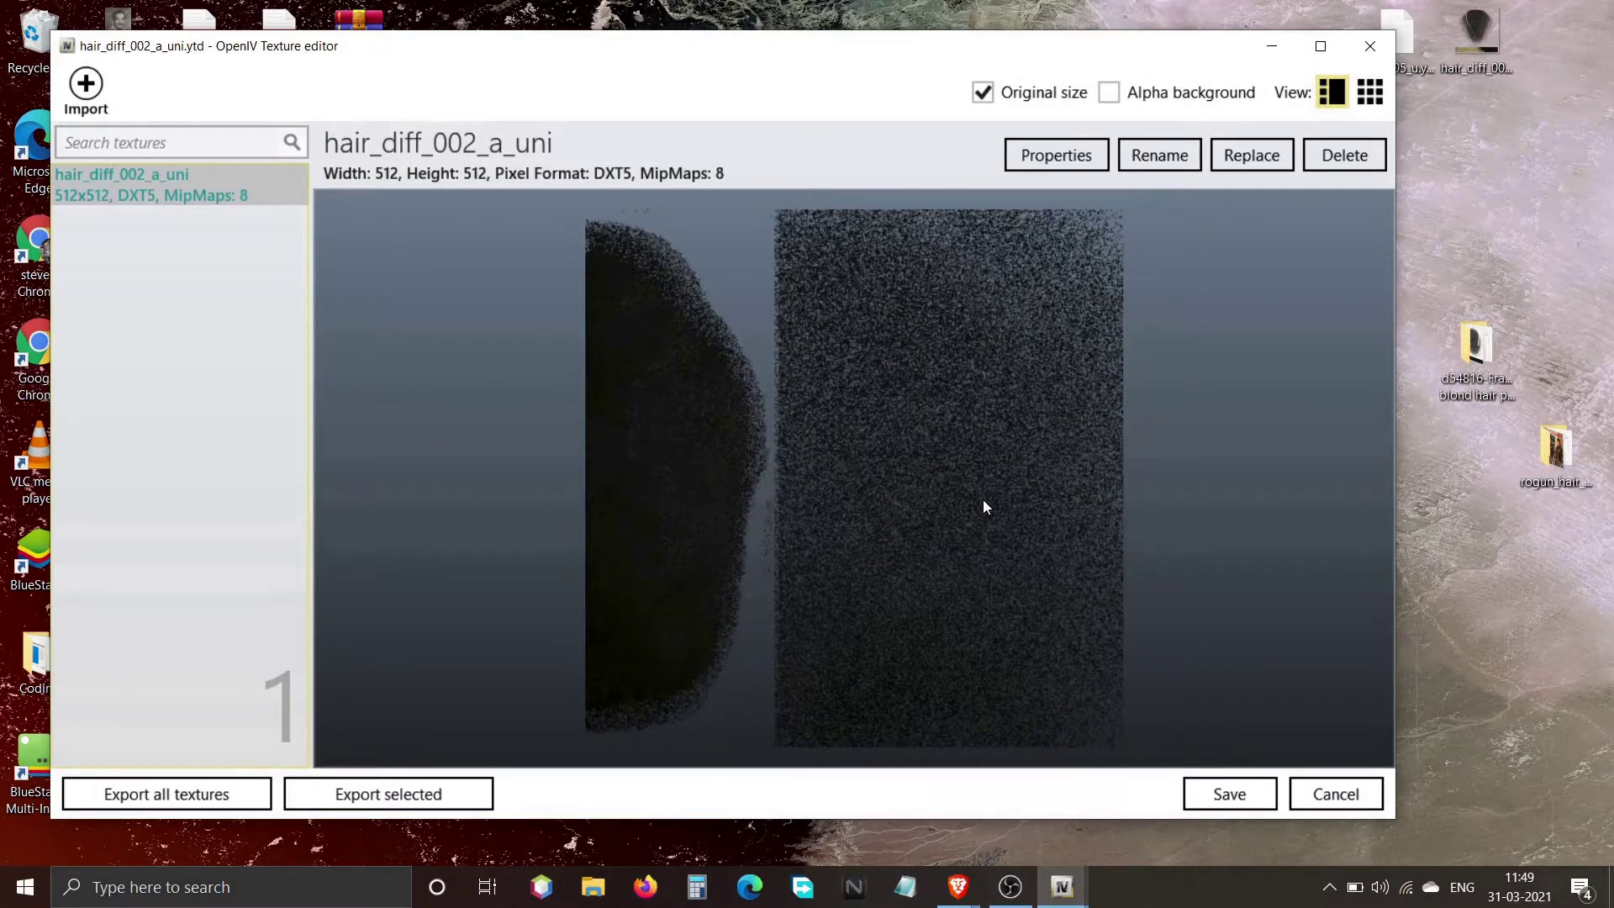
Replace the texture inside hair_diff_002_a_uni.ytd with the desktop image hair_diff_005_uni and save the texture dictionary
left_click(1251, 154)
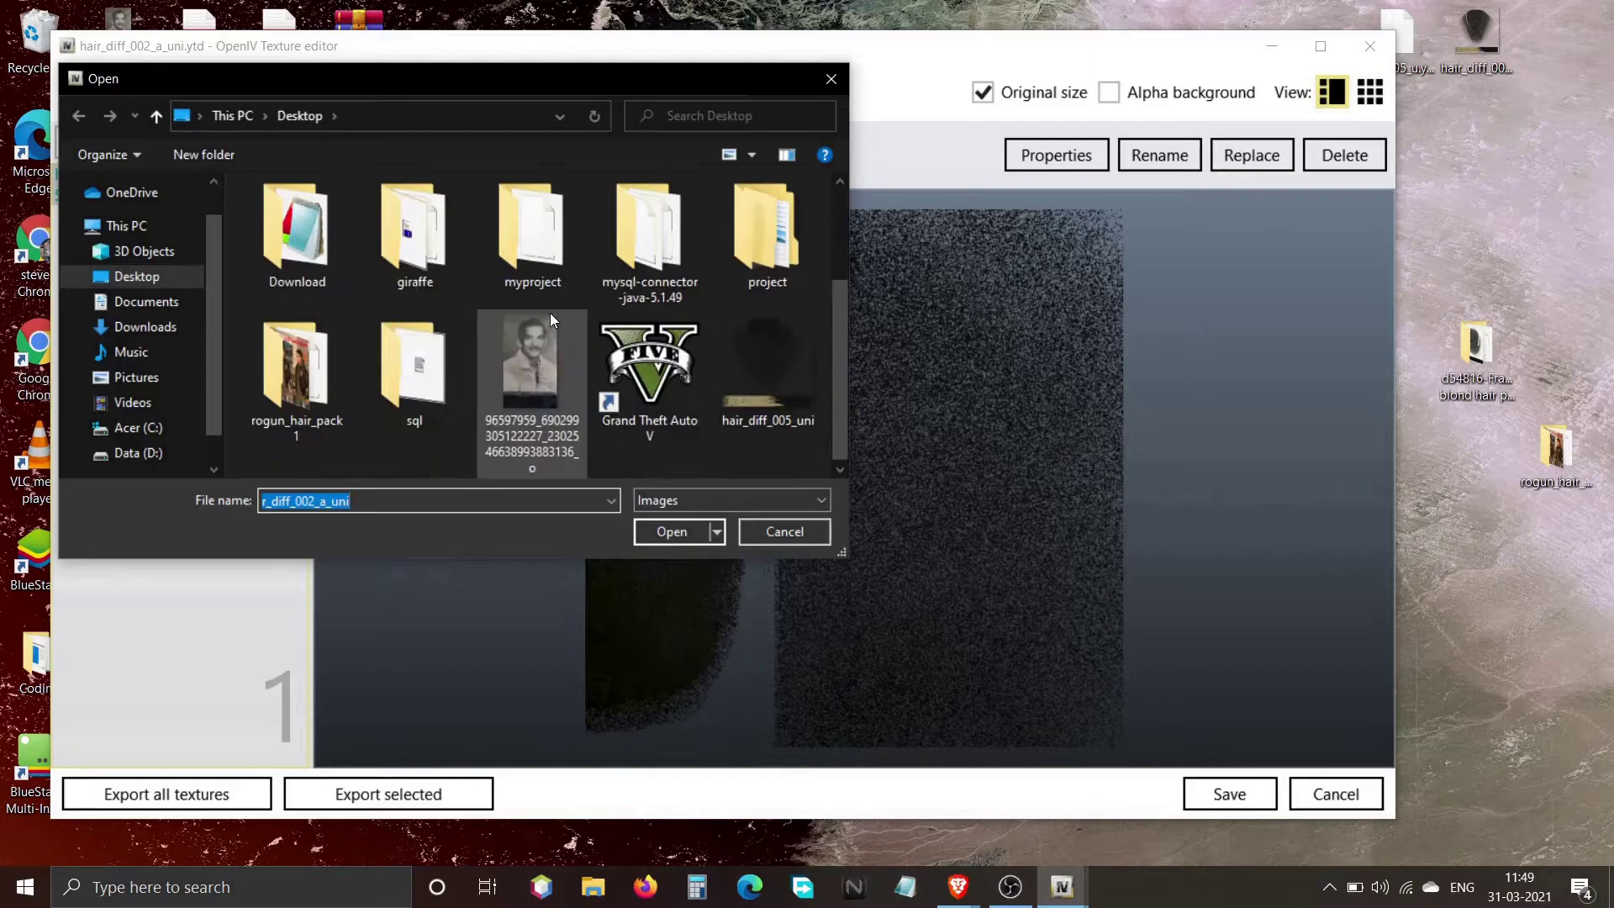
left_click(135, 276)
scroll(719, 367, "down", 2)
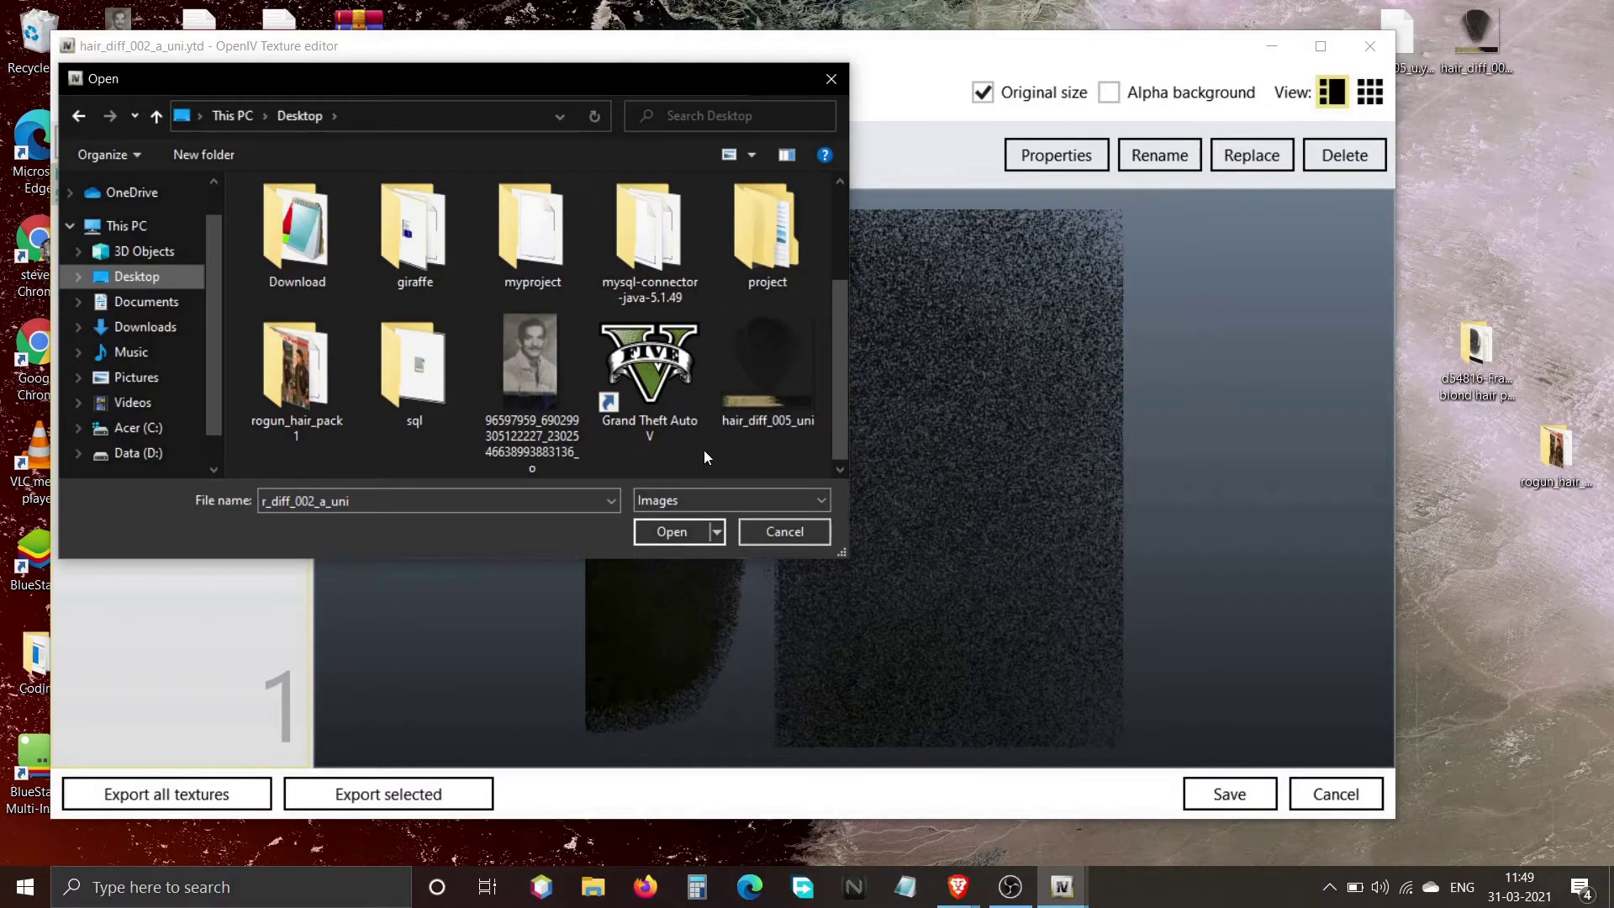
left_click(757, 404)
left_click(676, 536)
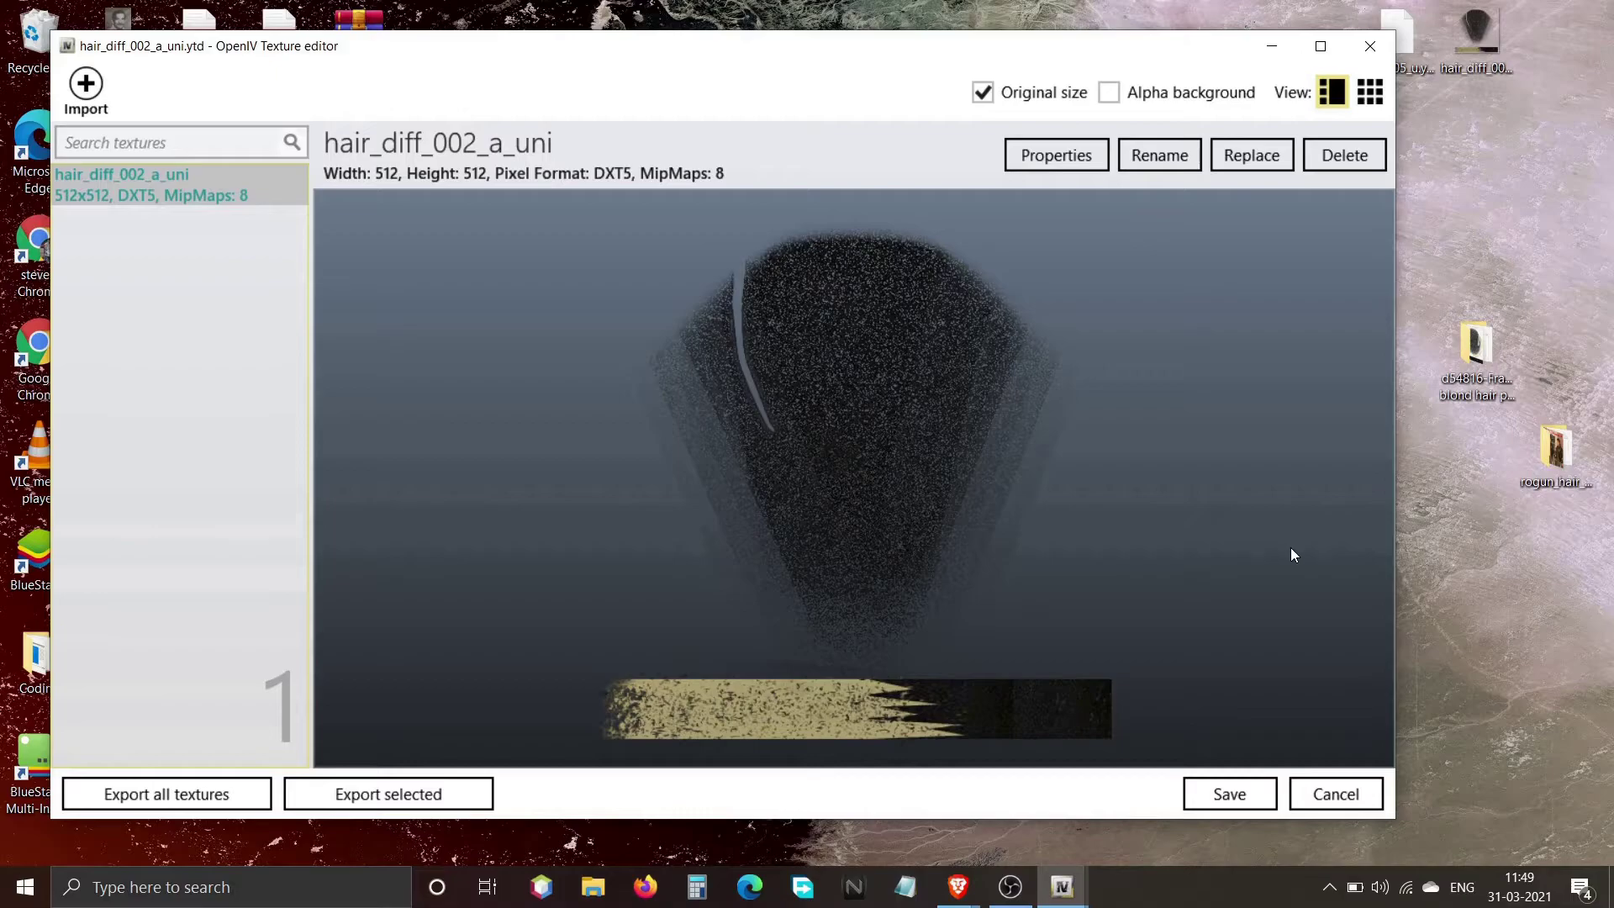
left_click(1239, 796)
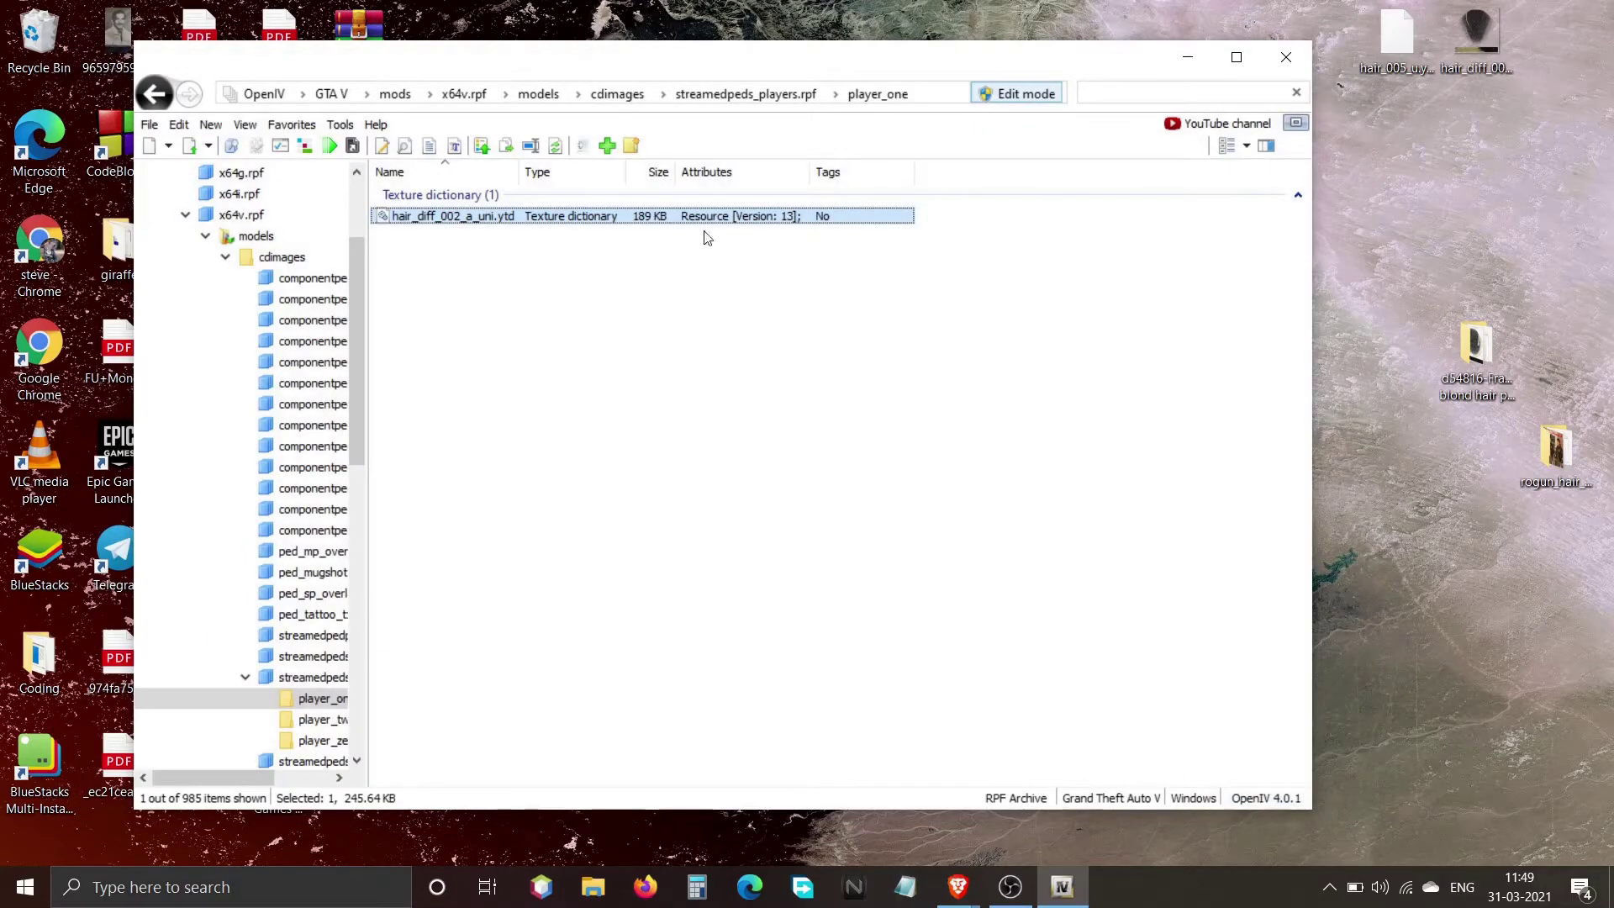
Replace the player_one filter with the copied model name hair_005_u.ydd and examine the retextured hair model from several angles
left_click(766, 313)
left_click(1135, 93)
key("ctrl+v")
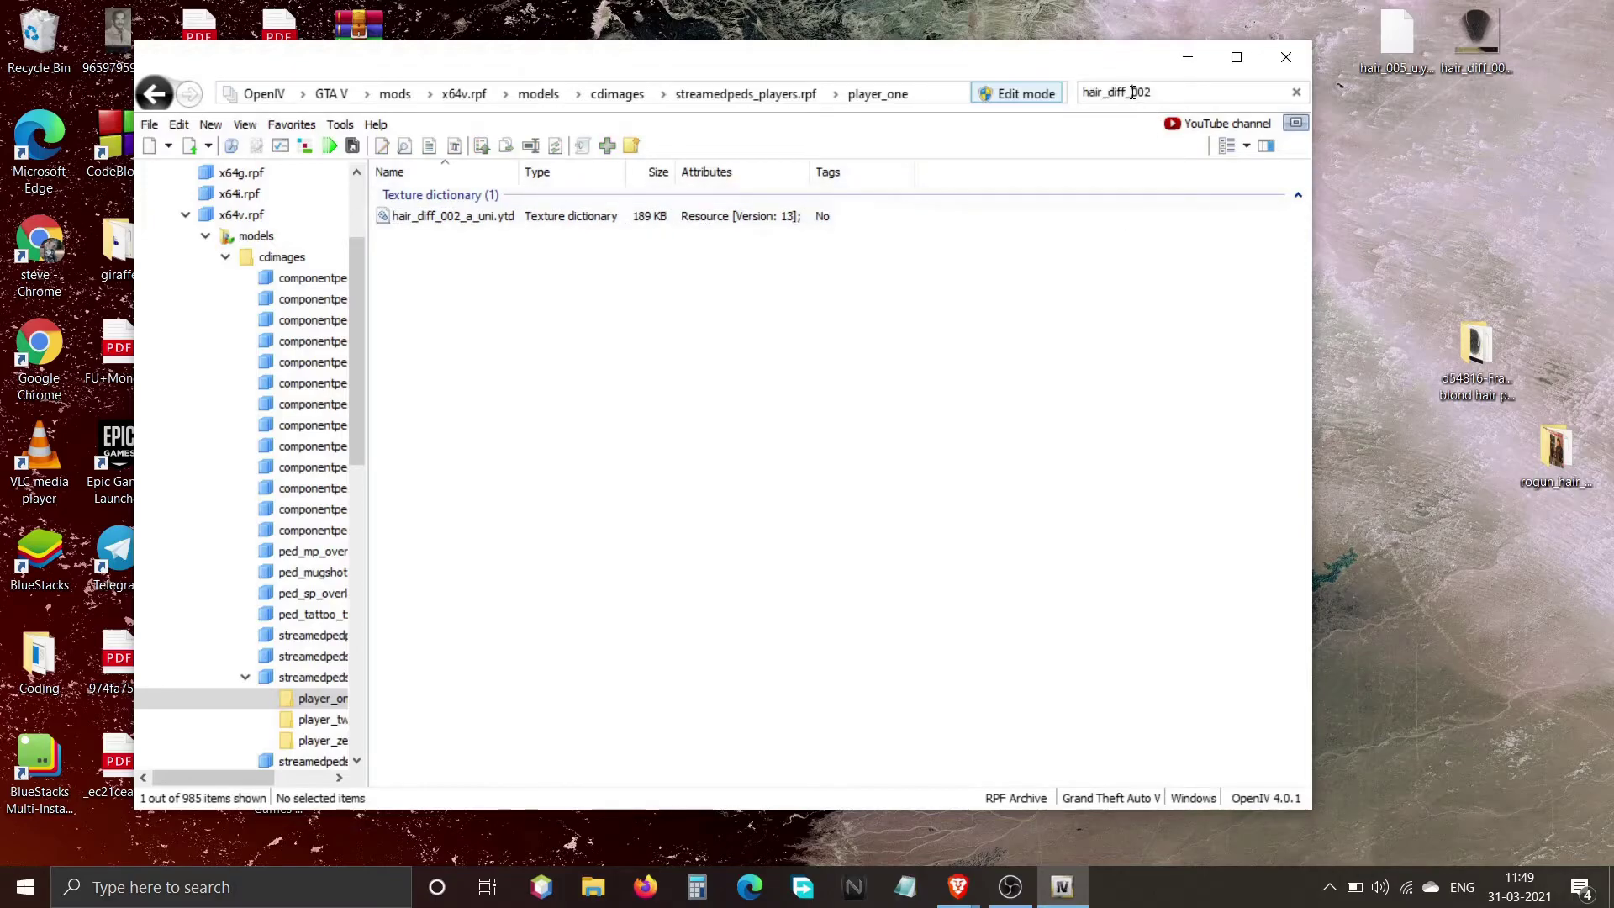
left_click(1295, 93)
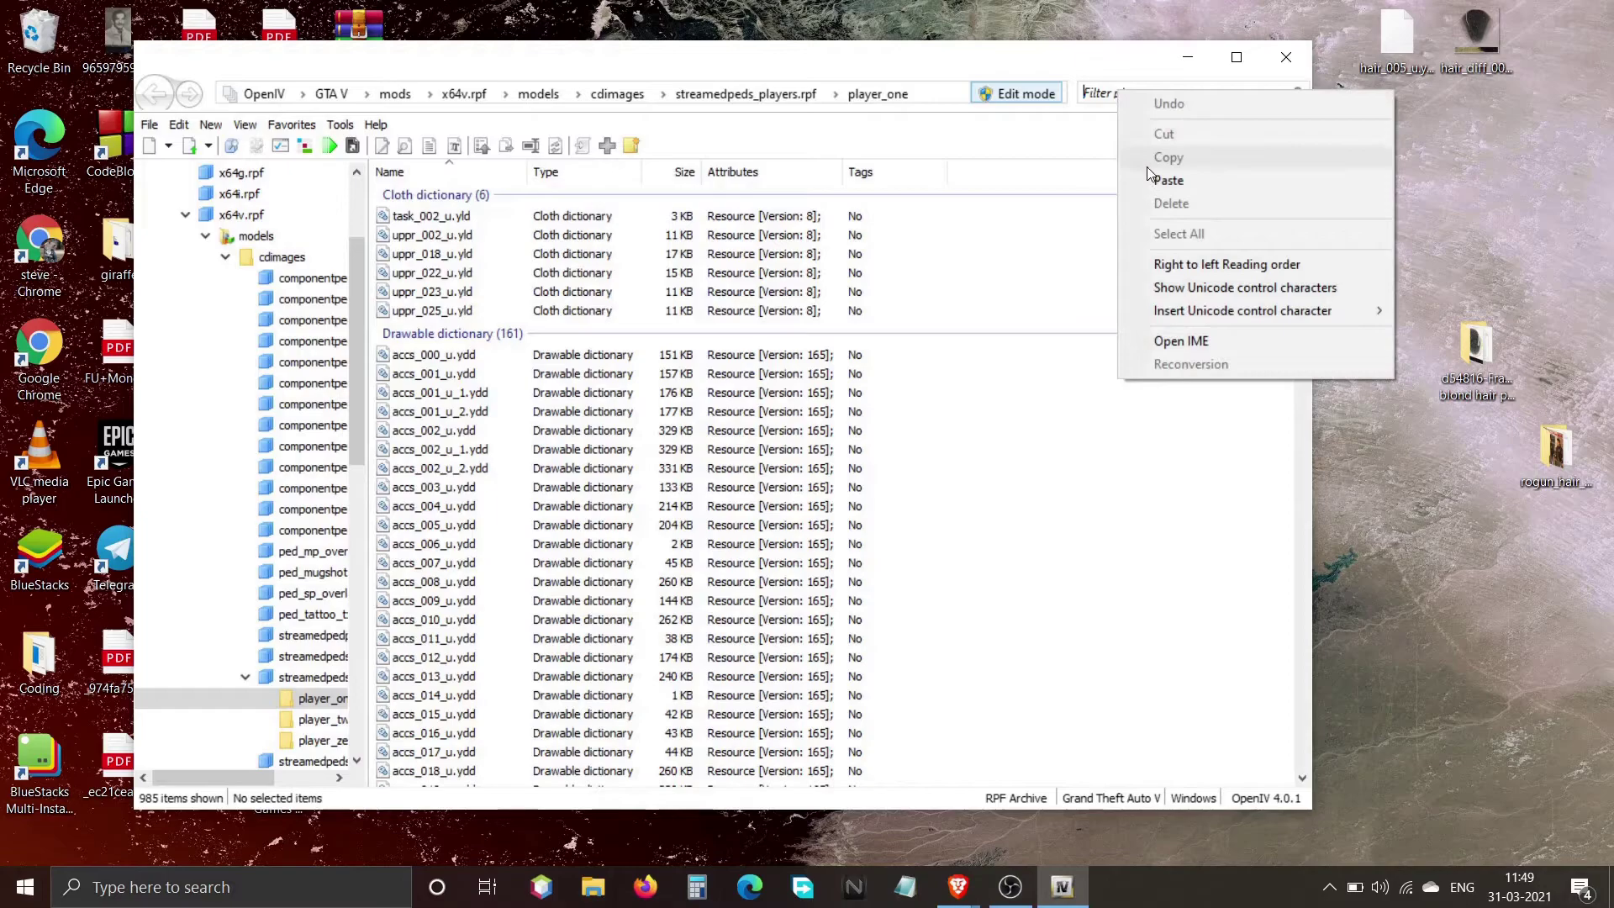
left_click(1168, 180)
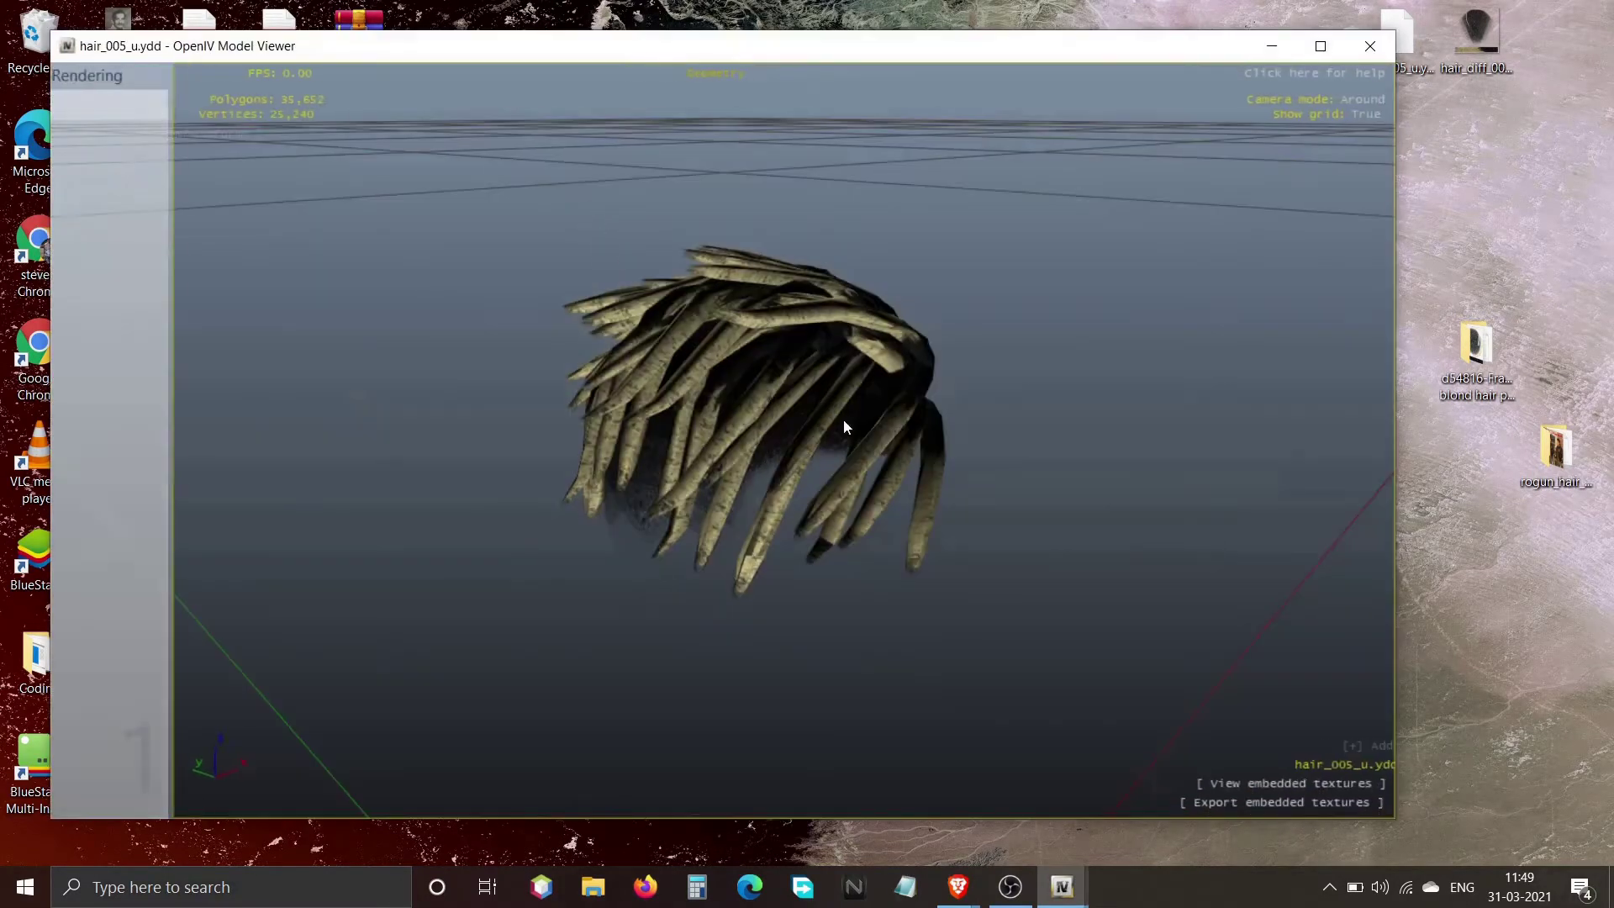
left_click_drag(815, 466, 454, 478)
left_click_drag(673, 467, 28, 434)
left_click_drag(750, 553, 972, 526)
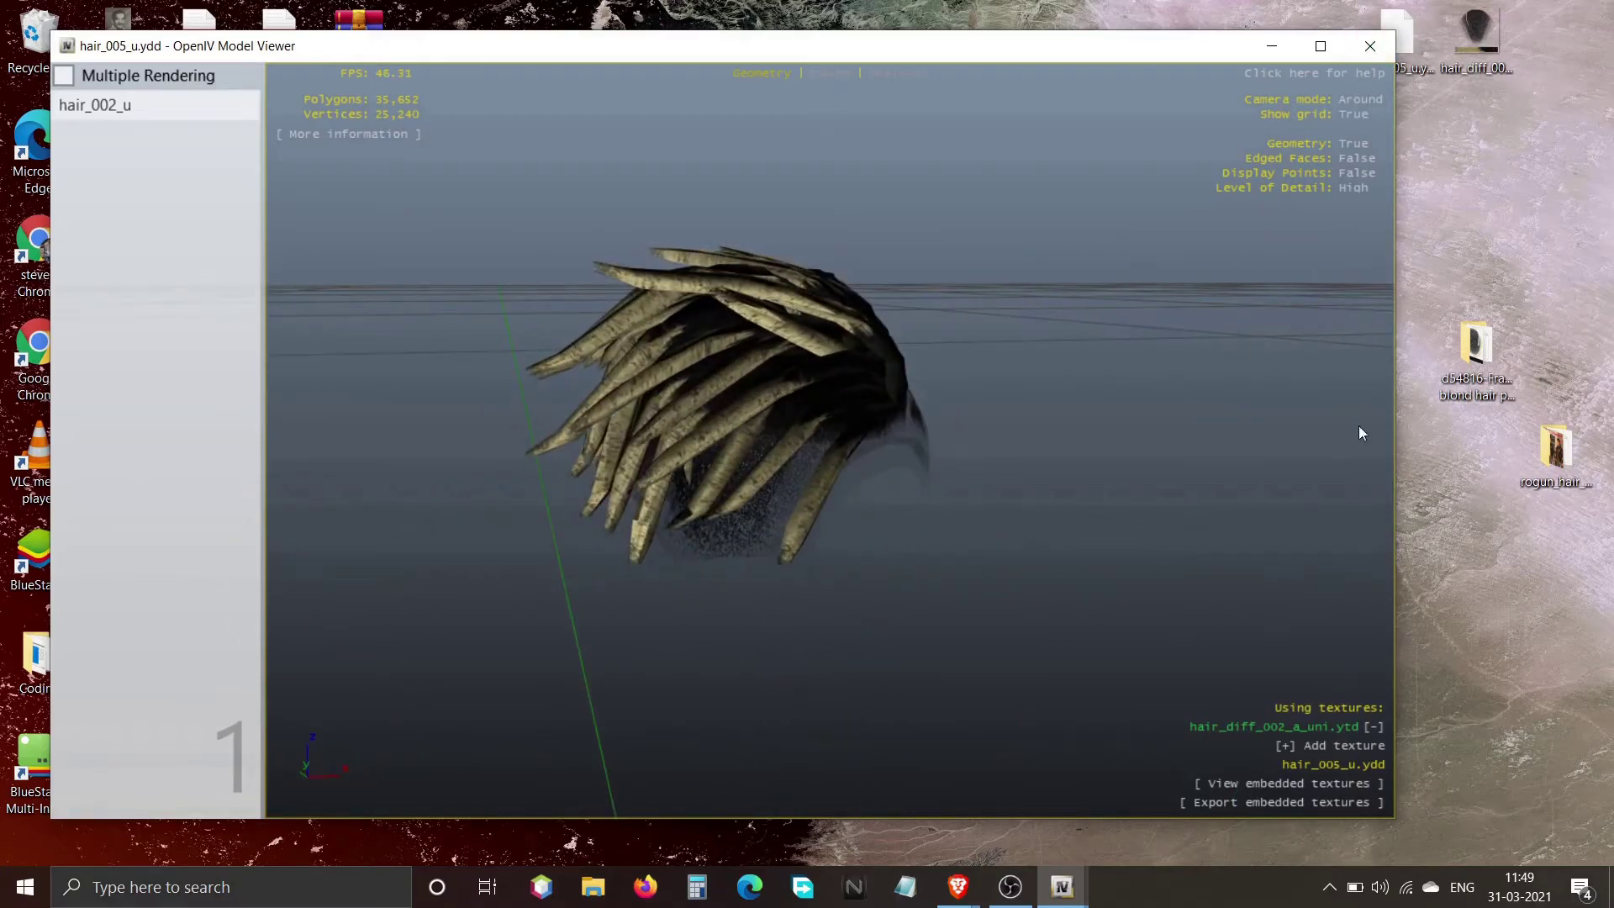
left_click(1370, 48)
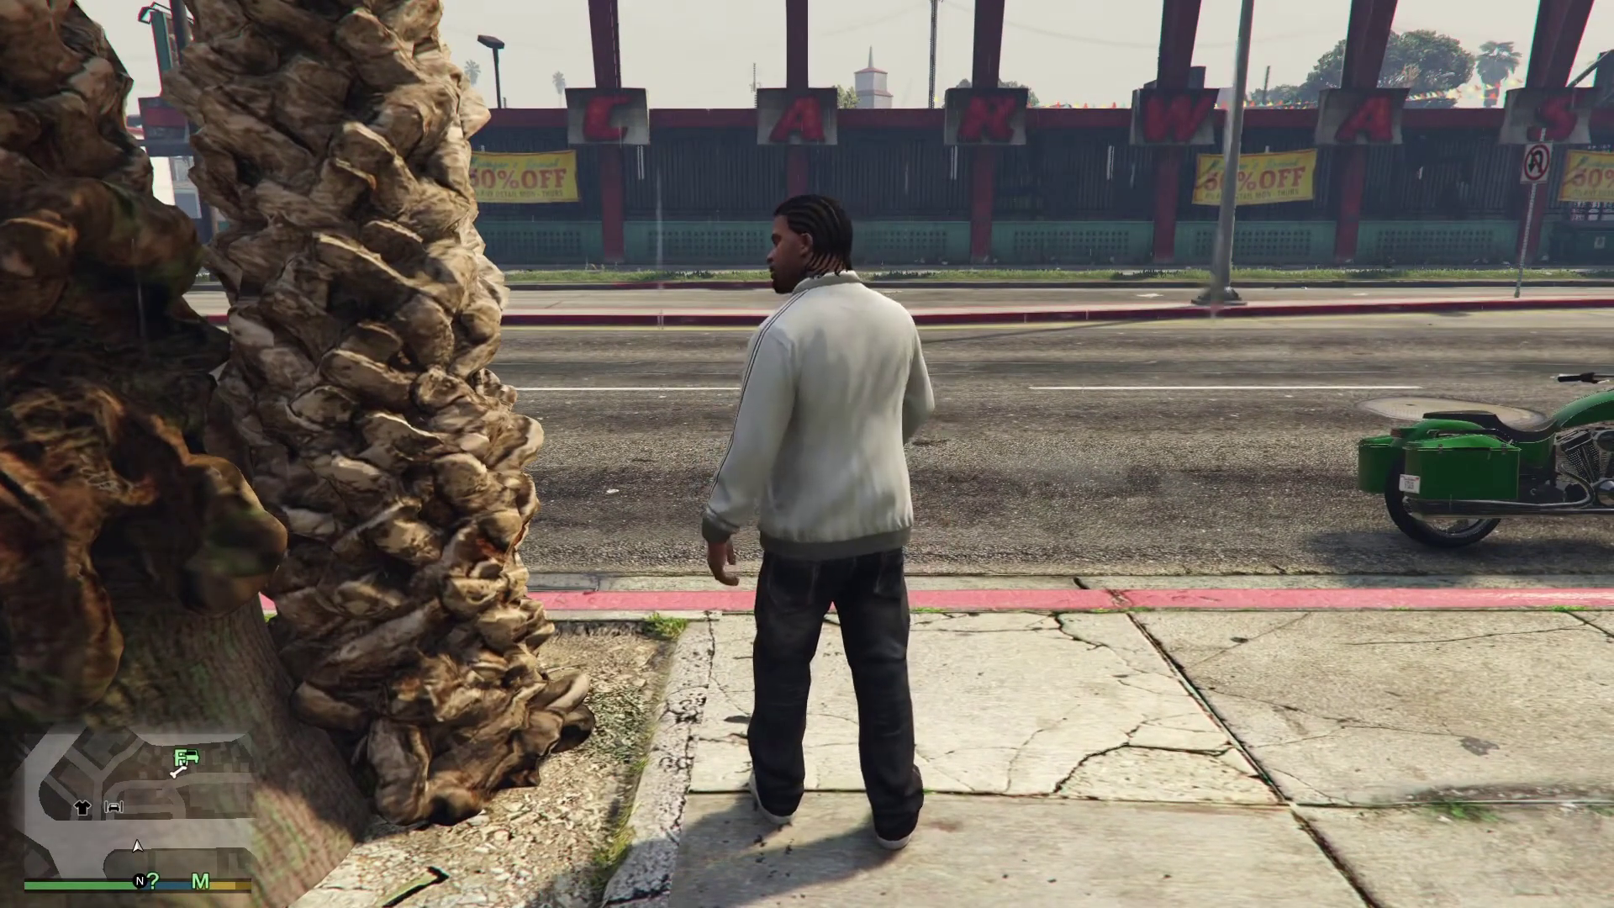
Switch to GTA V and open the player's wardrobe in the Menyoo trainer
key("F8")
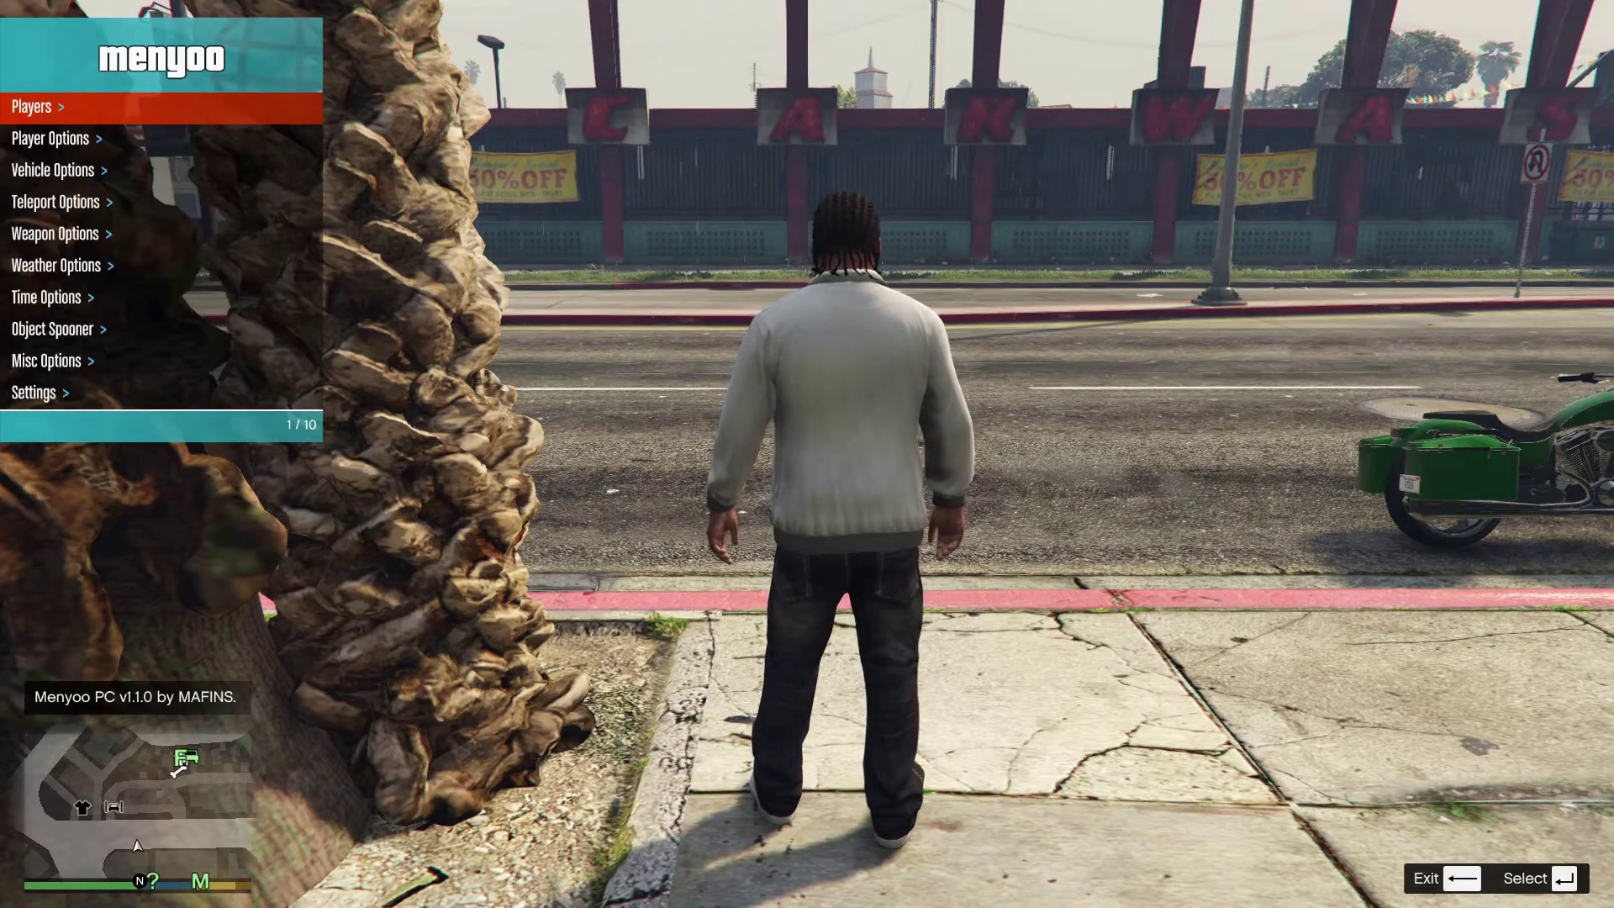
key("Down")
key("Return")
key("Down")
key("Down")
key("Return")
Set the character's Hair component to type 5 and return to Menyoo's main list
key("Down")
key("Down")
key("Down")
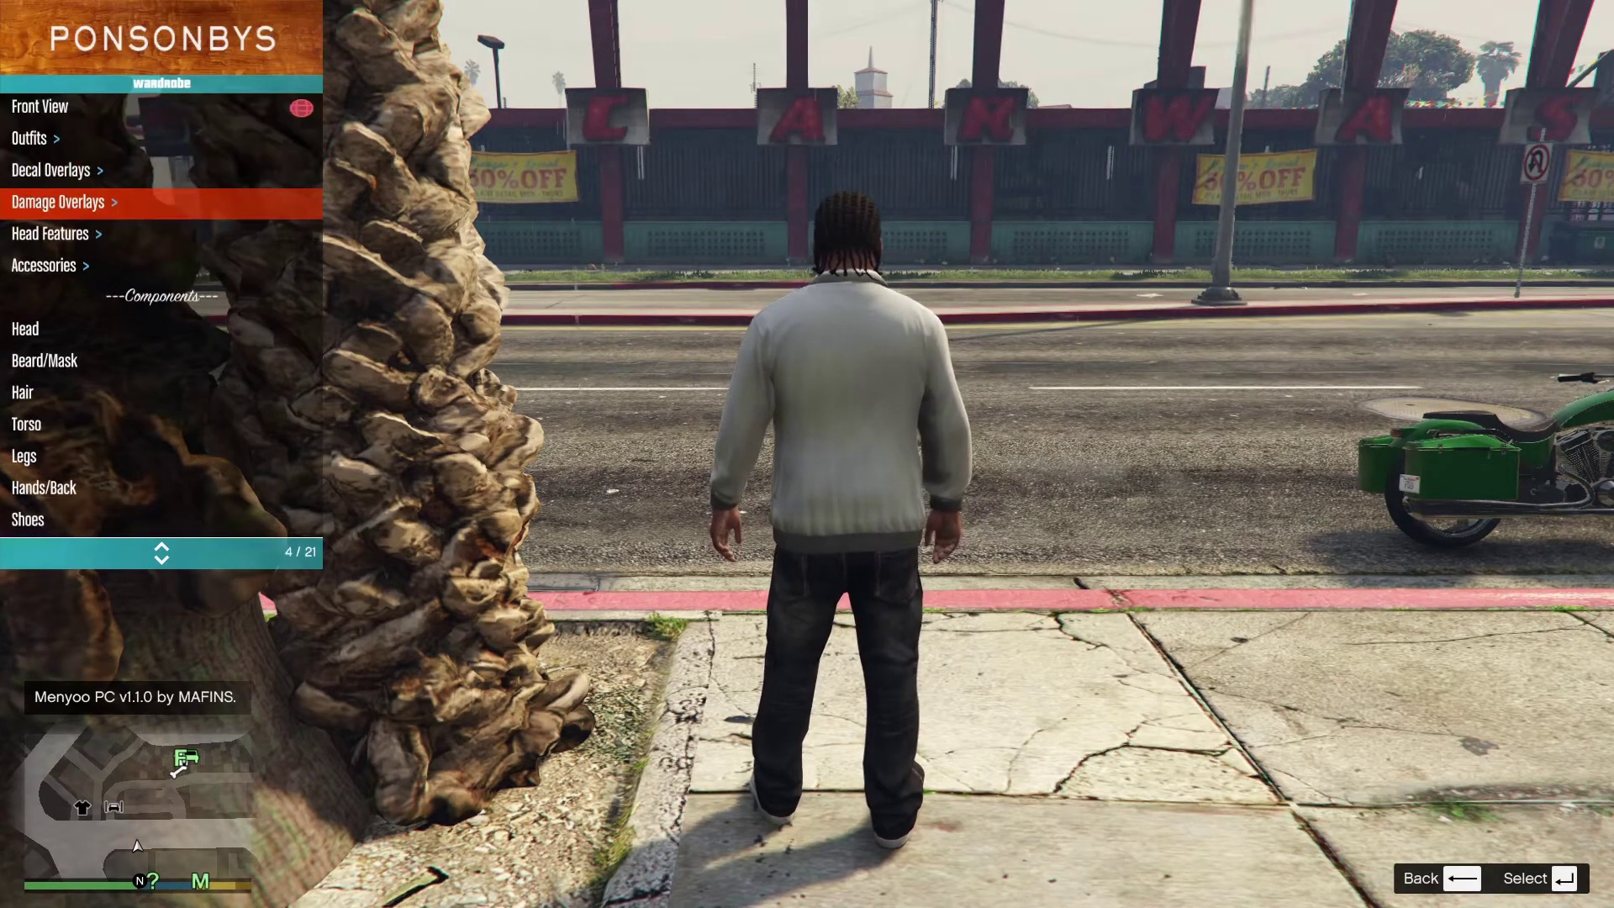
key("Down")
key("Down")
key("Down")
key("Down")
key("Down")
key("Return")
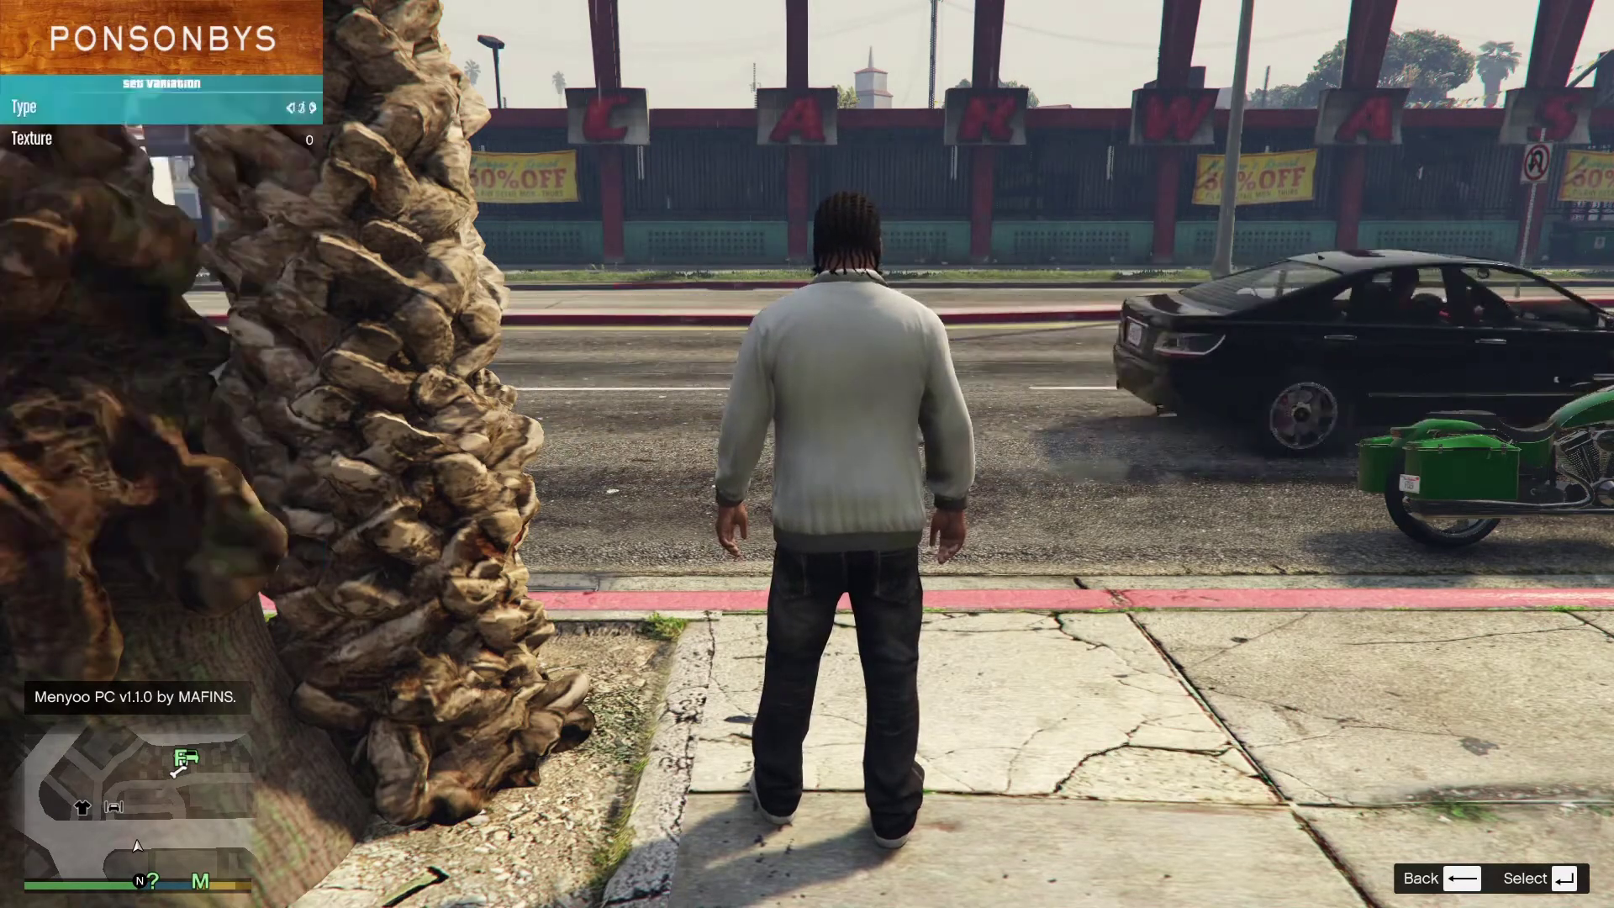
key("Right")
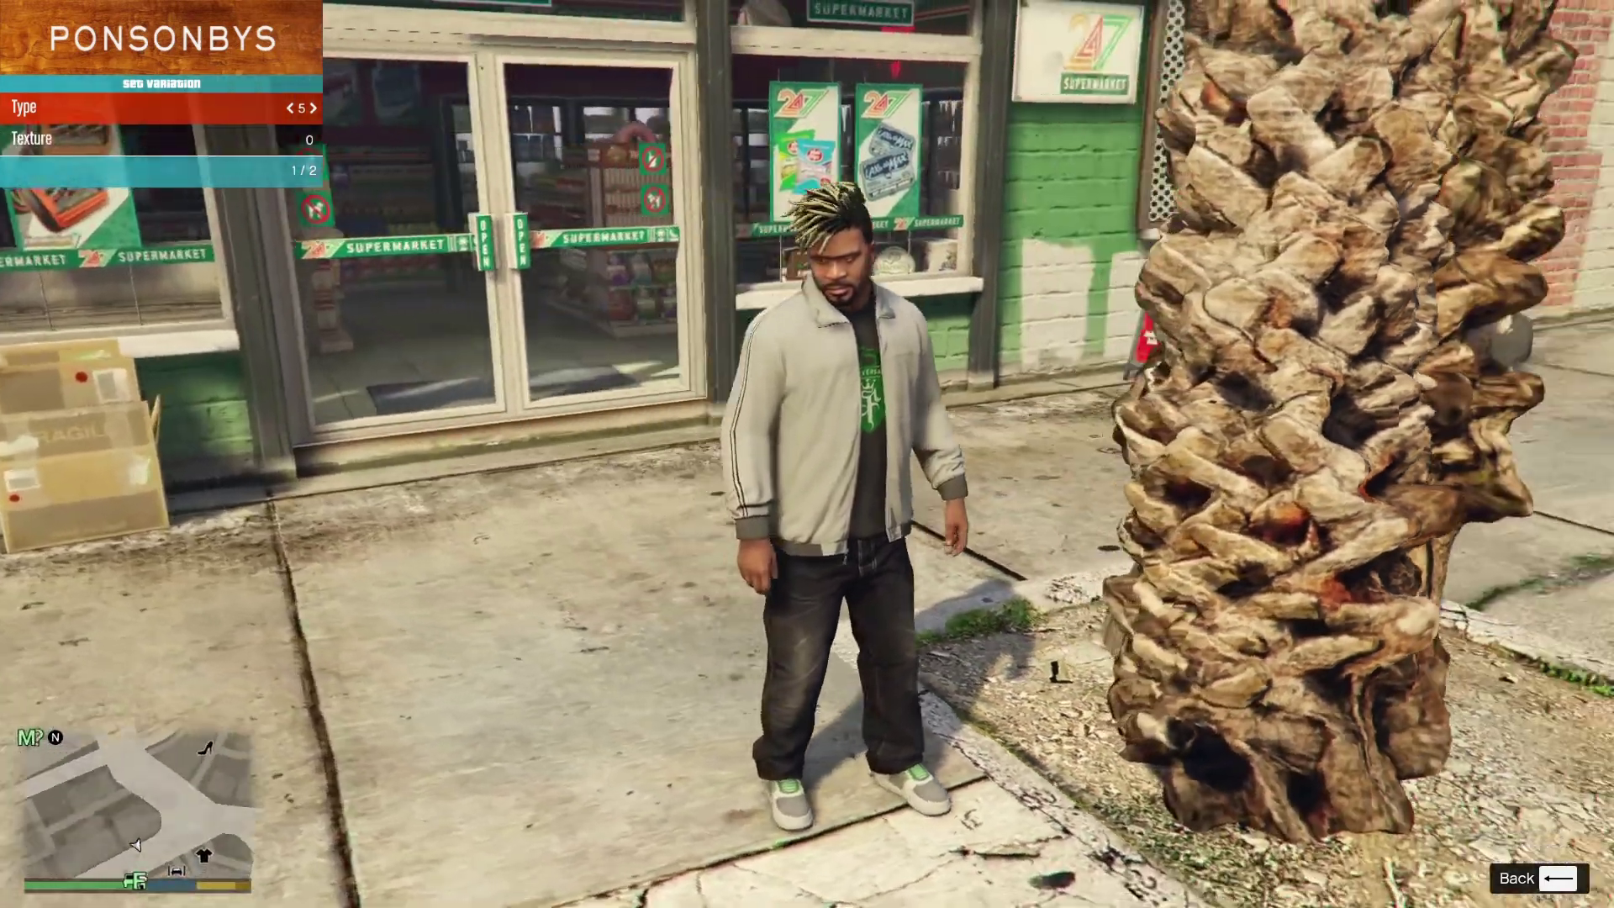
key("BackSpace")
key("BackSpace")
key("BackSpace")
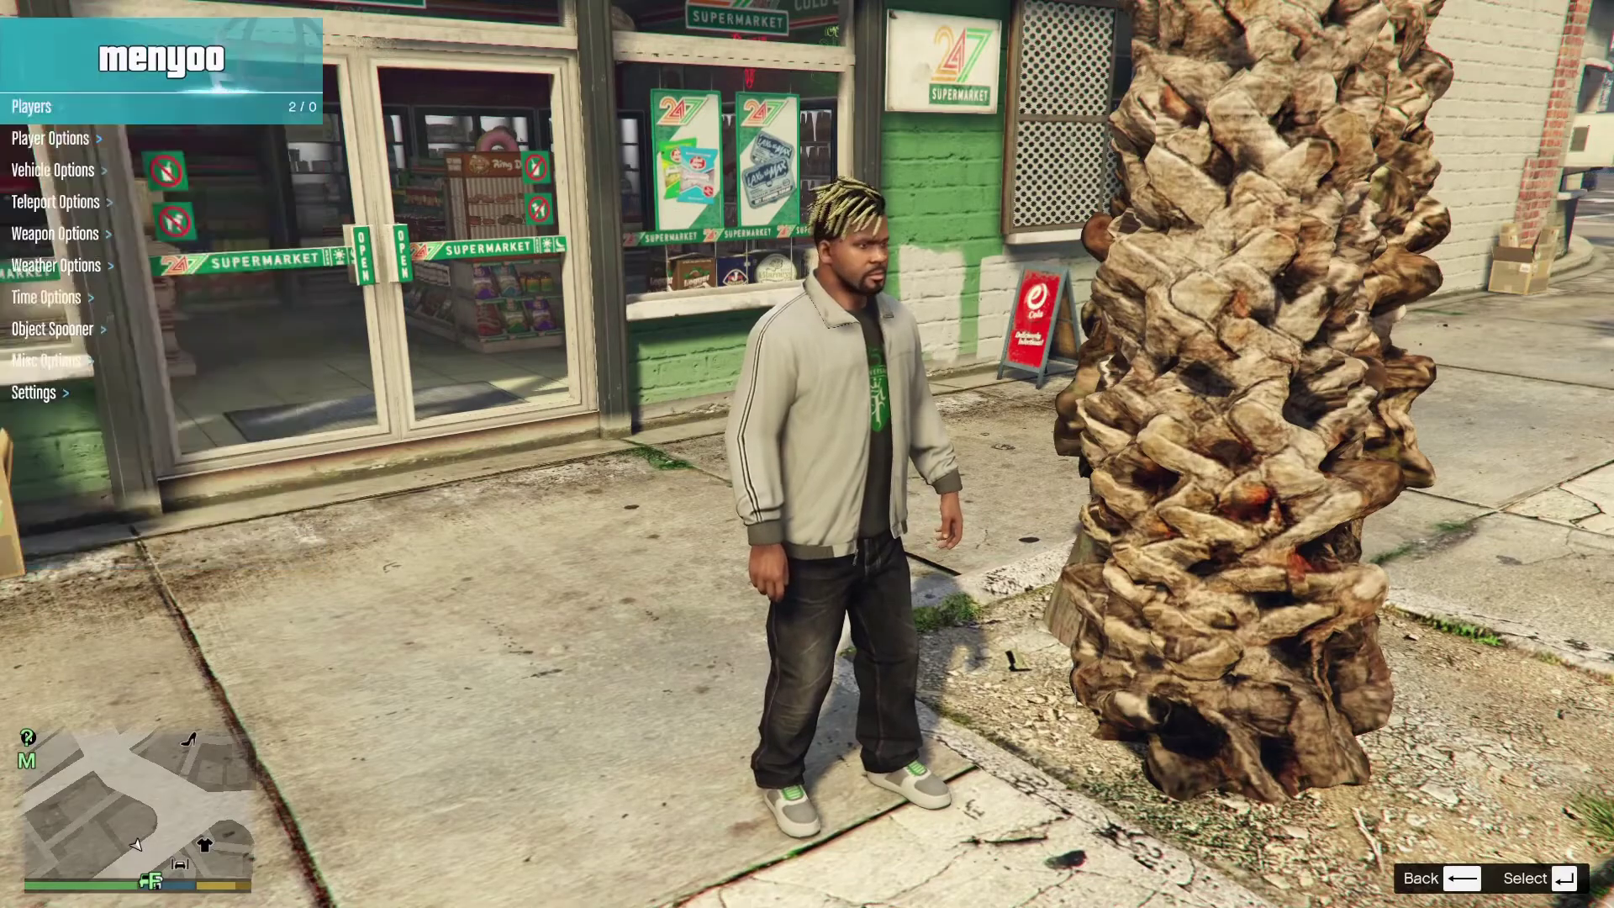